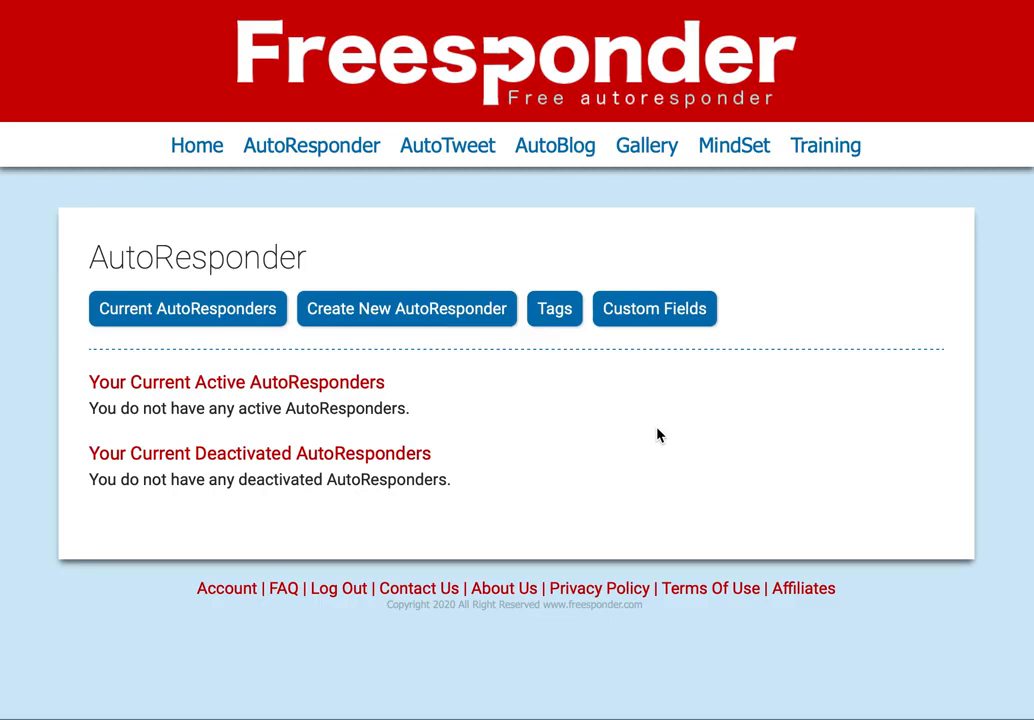
# - Start a new autoresponder and browse the gallery of lead-magnet ebook covers
pyautogui.click(412, 311)
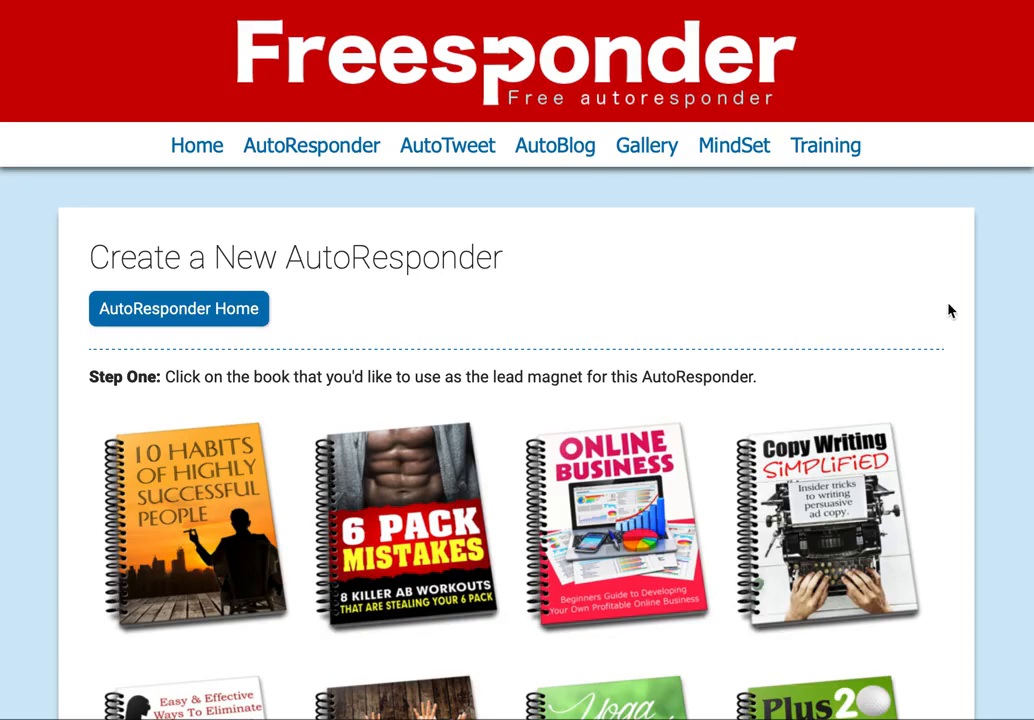
pyautogui.scroll(-5, 948, 310)
pyautogui.scroll(-5, 950, 310)
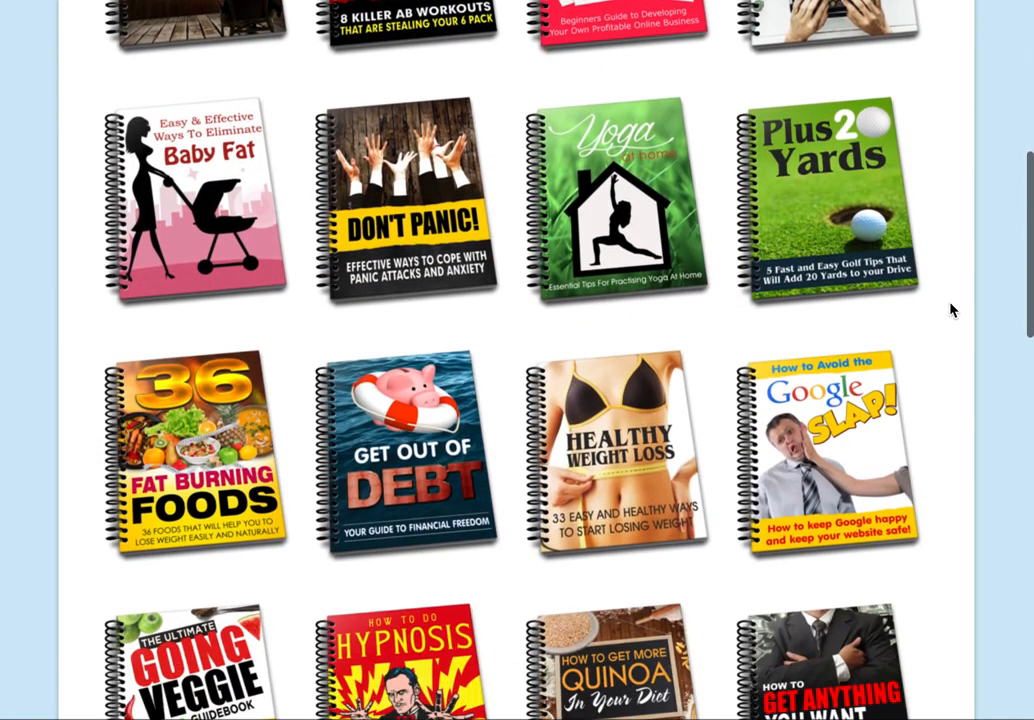
pyautogui.scroll(-3, 950, 310)
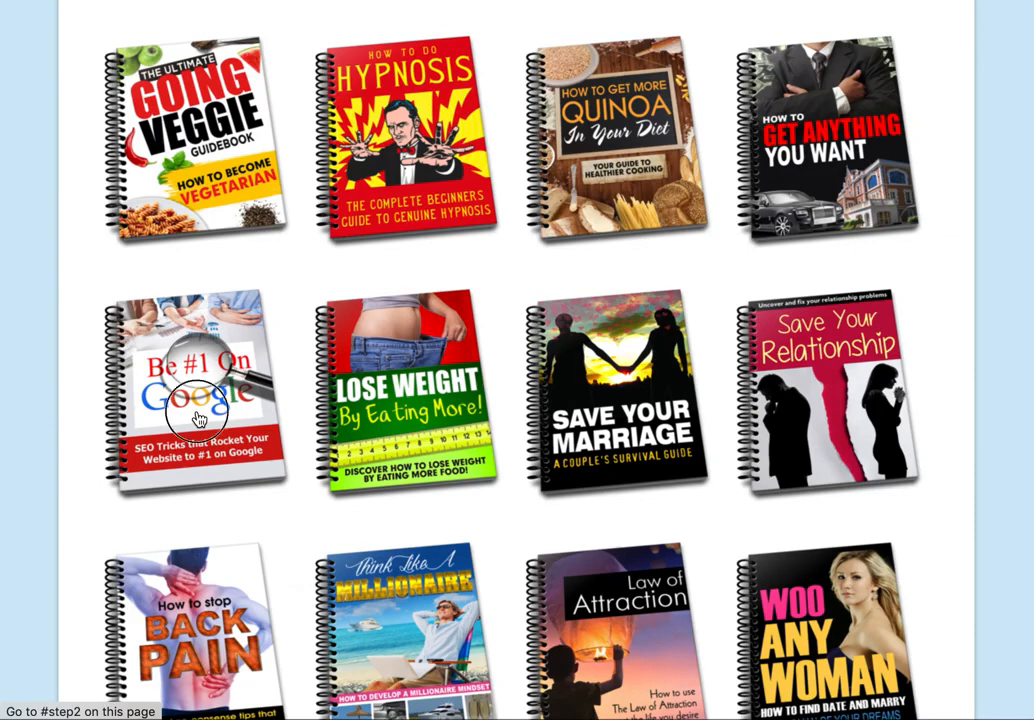
# - Choose the Be #1 On Google ebook, name the autoresponder 'SEO Tips' and enter the reply-to e-mail address
pyautogui.click(198, 418)
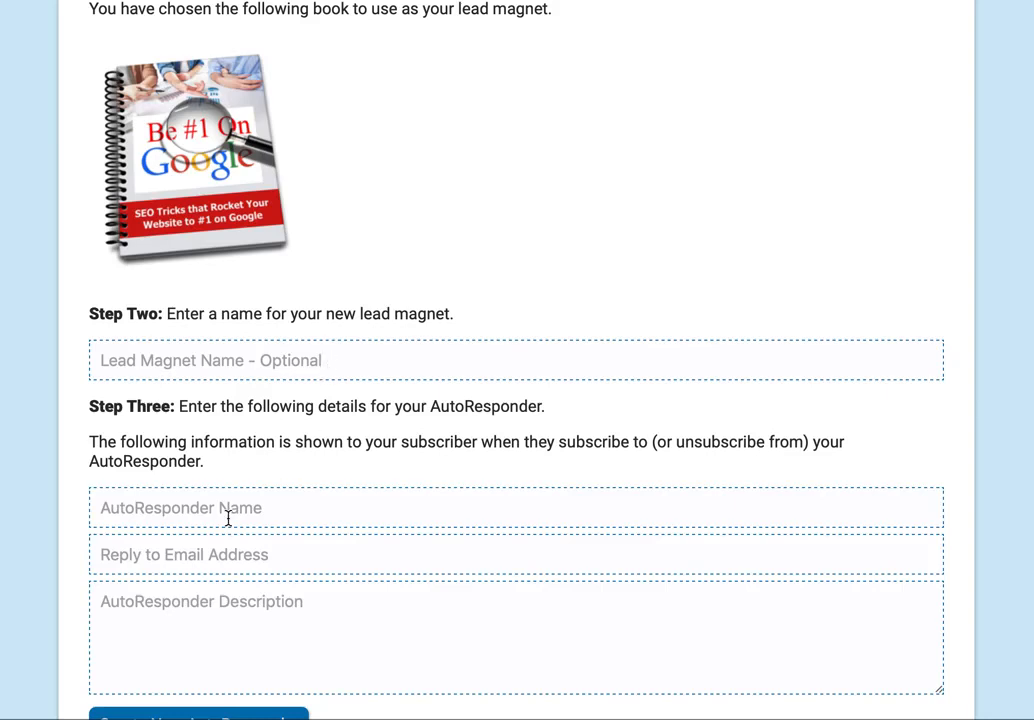
pyautogui.click(171, 511)
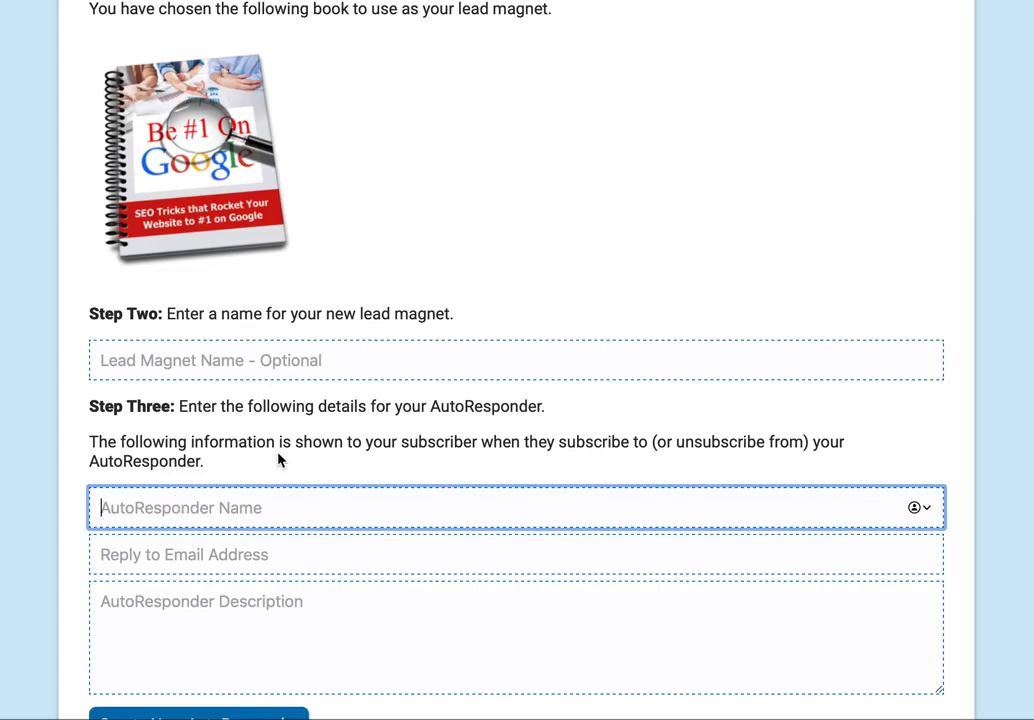
pyautogui.write('SEO Tips')
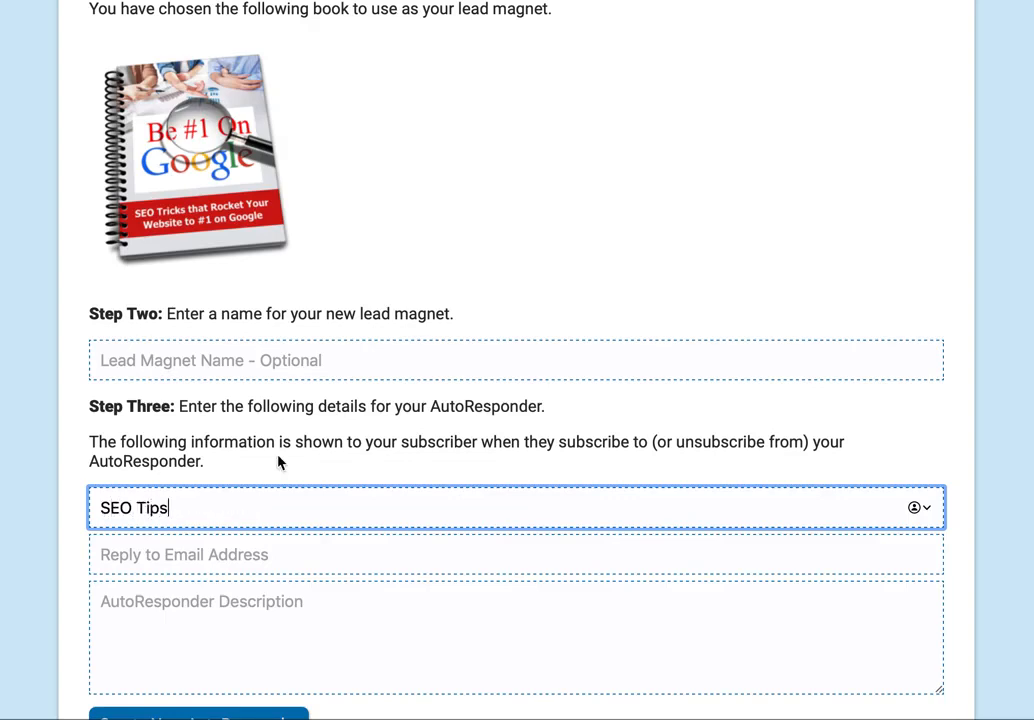
pyautogui.click(177, 554)
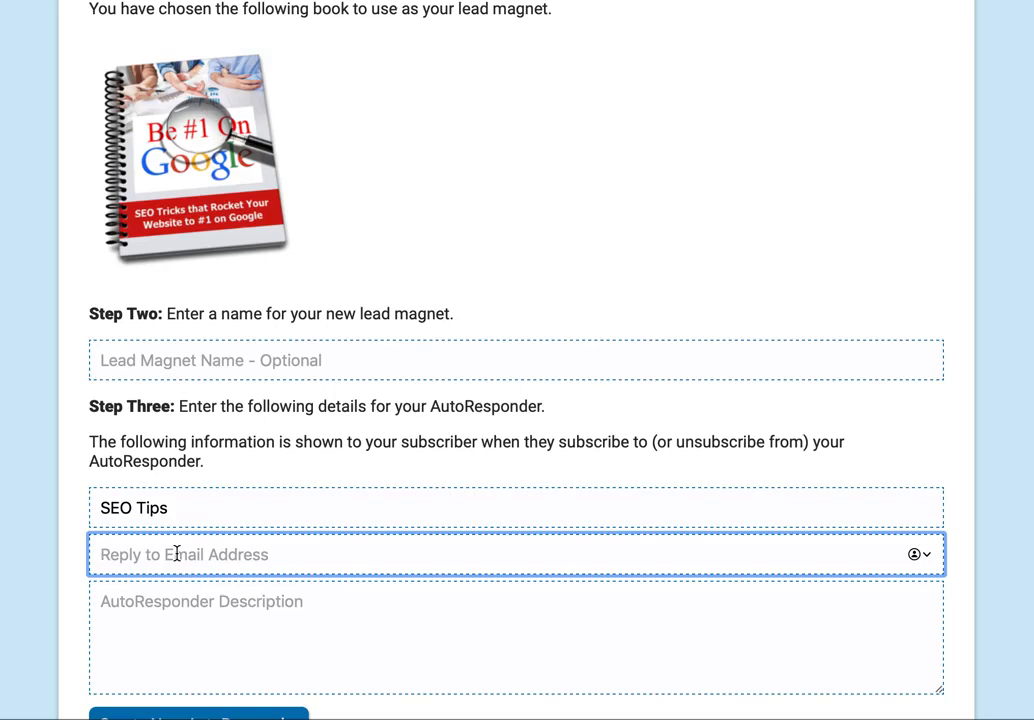
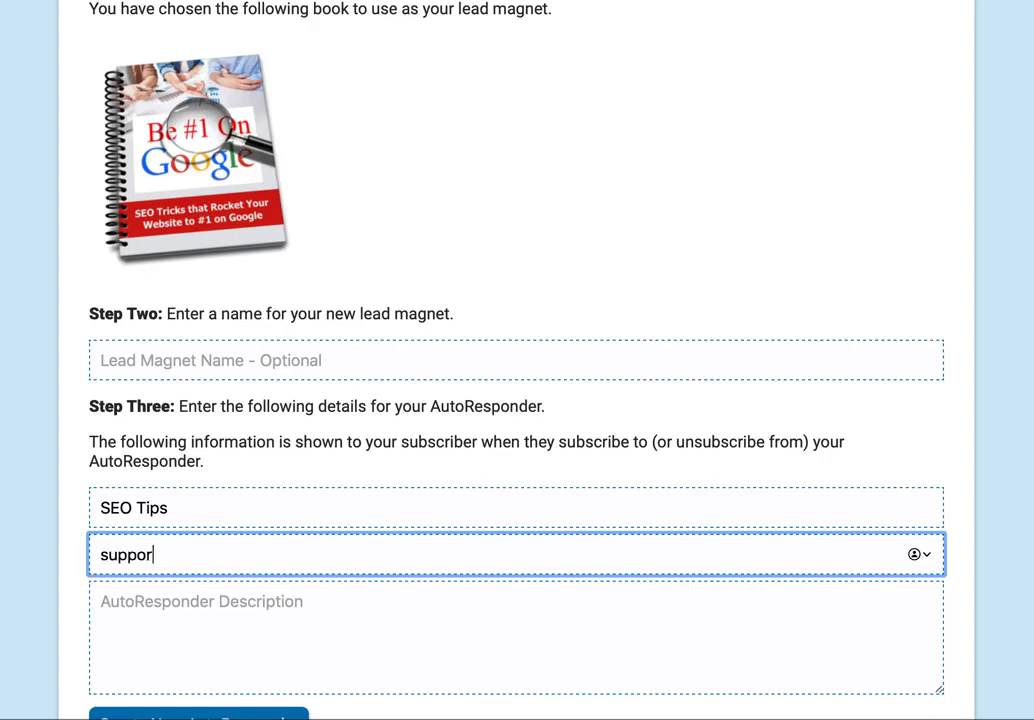
# - Add the description 'SEO Tips Newsletter' and create the autoresponder
pyautogui.click(169, 648)
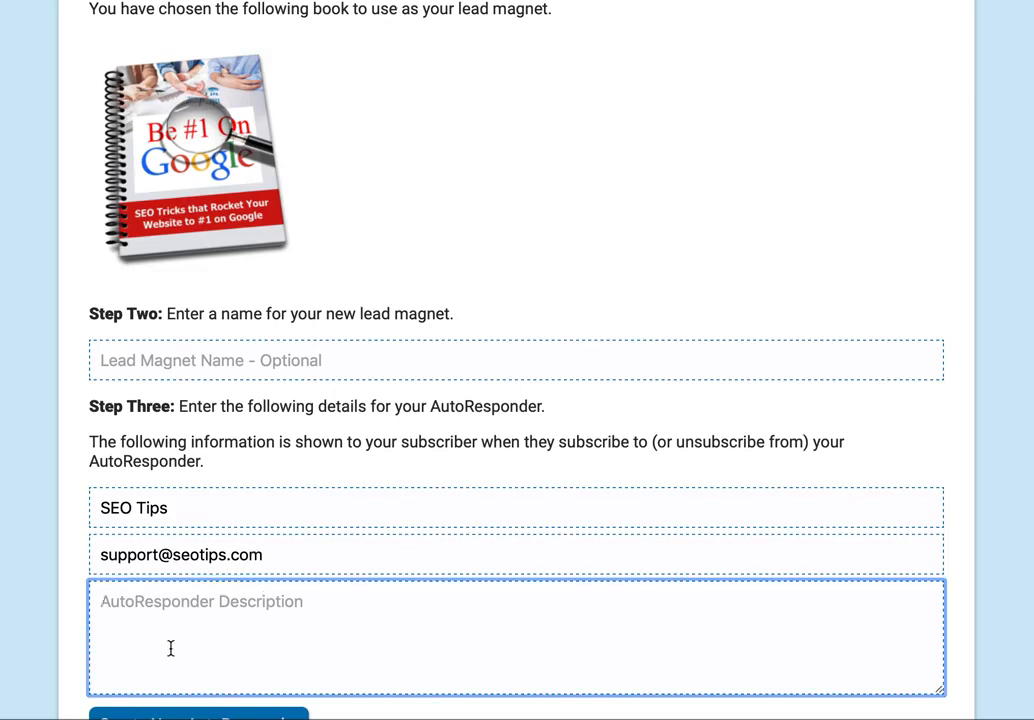
pyautogui.scroll(-2, 170, 648)
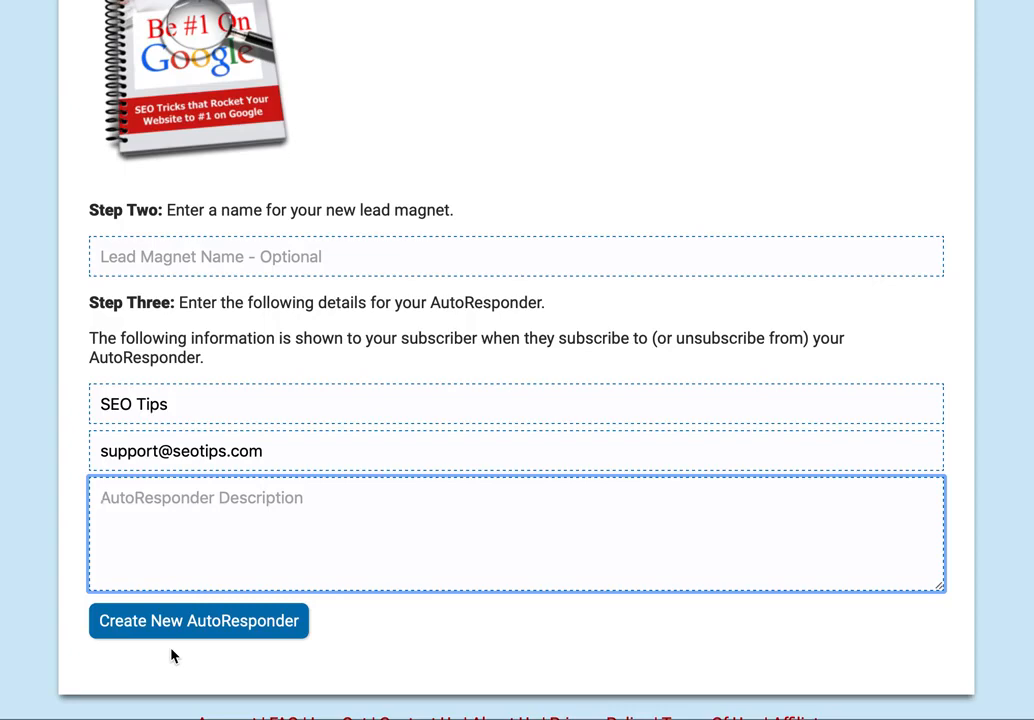
pyautogui.write('SEO Tips Newsletter')
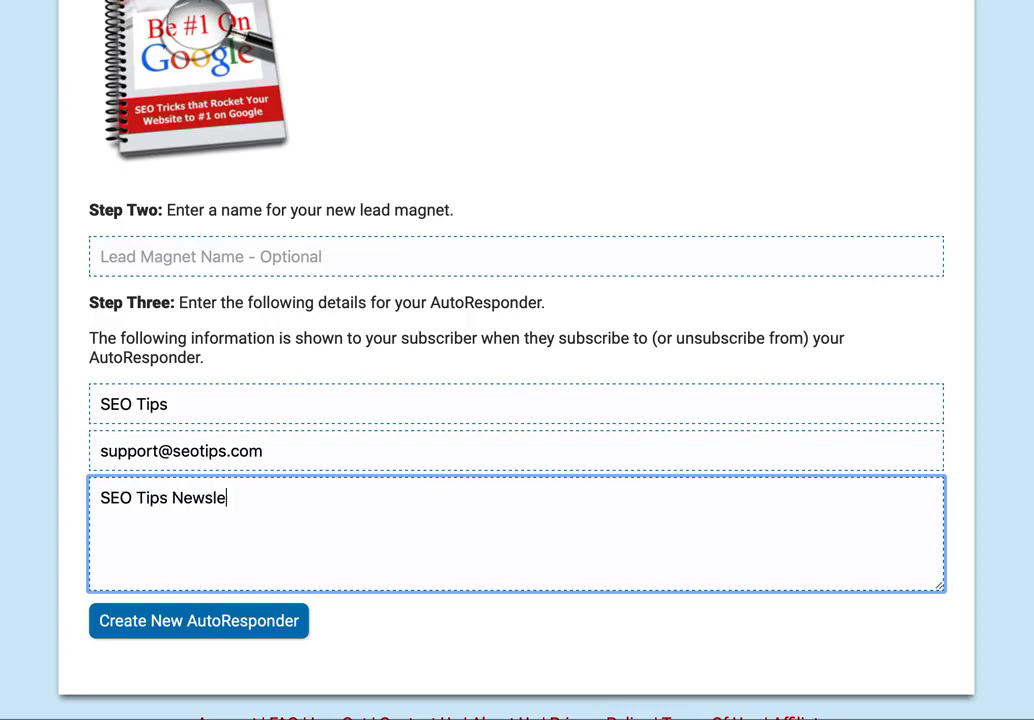
pyautogui.click(165, 624)
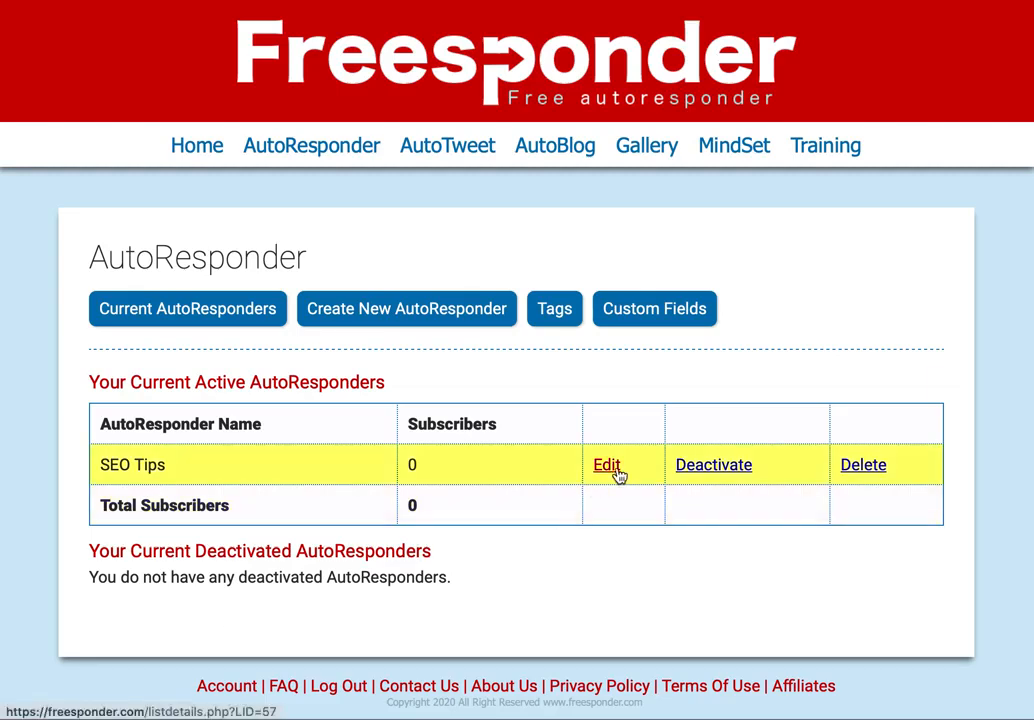
# - Open the SEO Tips settings and go to its Lead Magnets page
pyautogui.click(607, 466)
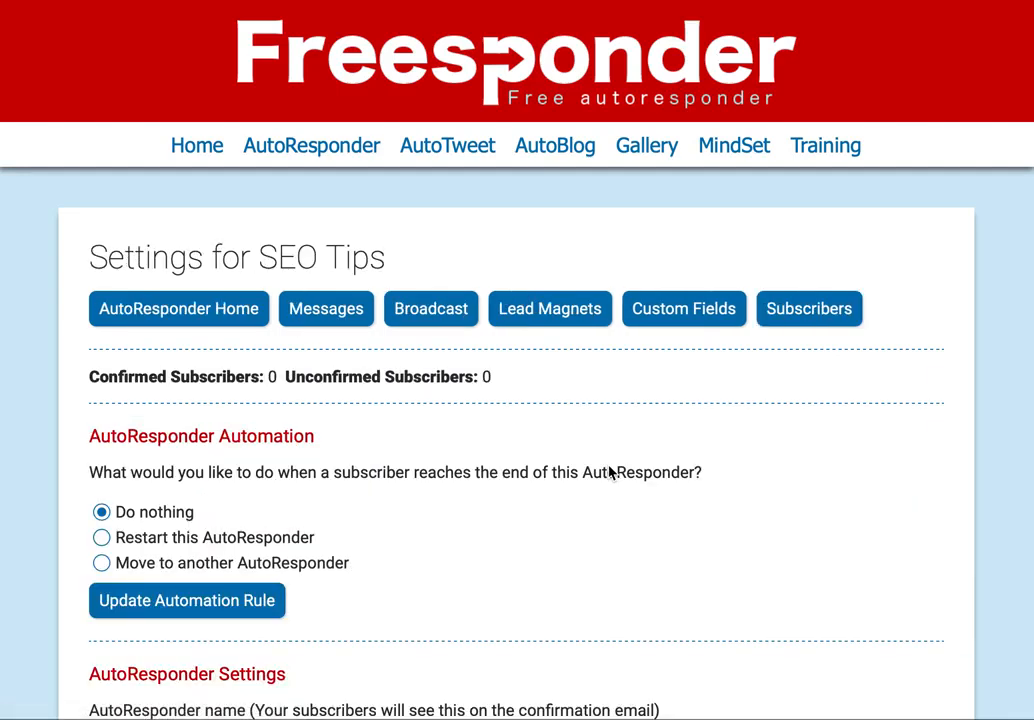
pyautogui.click(547, 305)
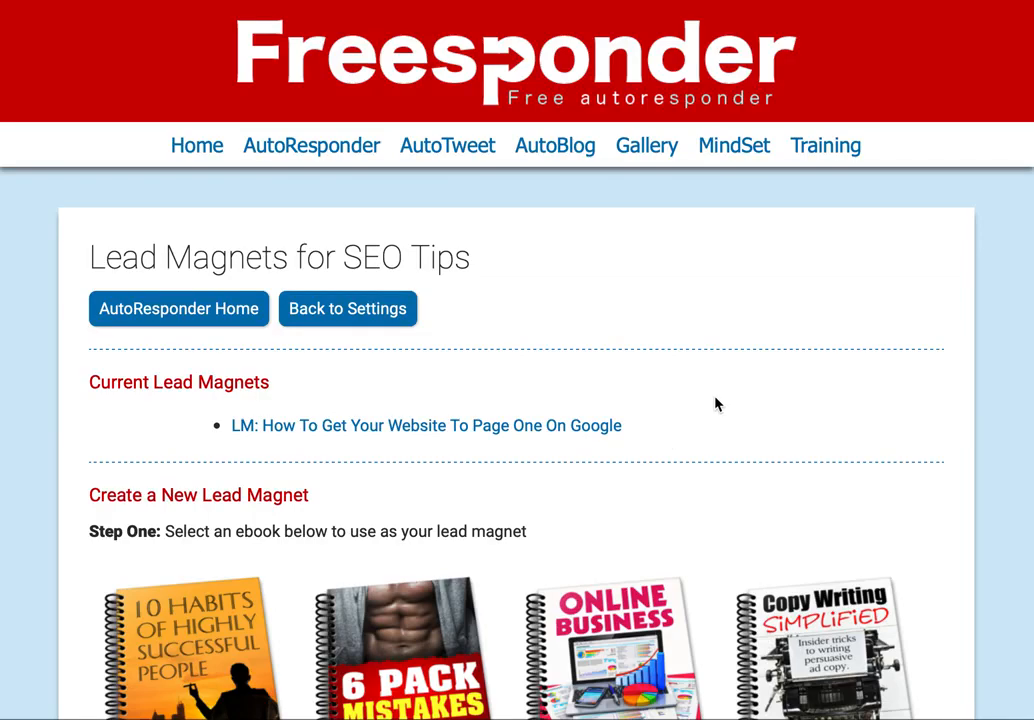
# - Add the Online Business ebook as a second lead magnet and return to the lead magnet list
pyautogui.scroll(-3, 715, 403)
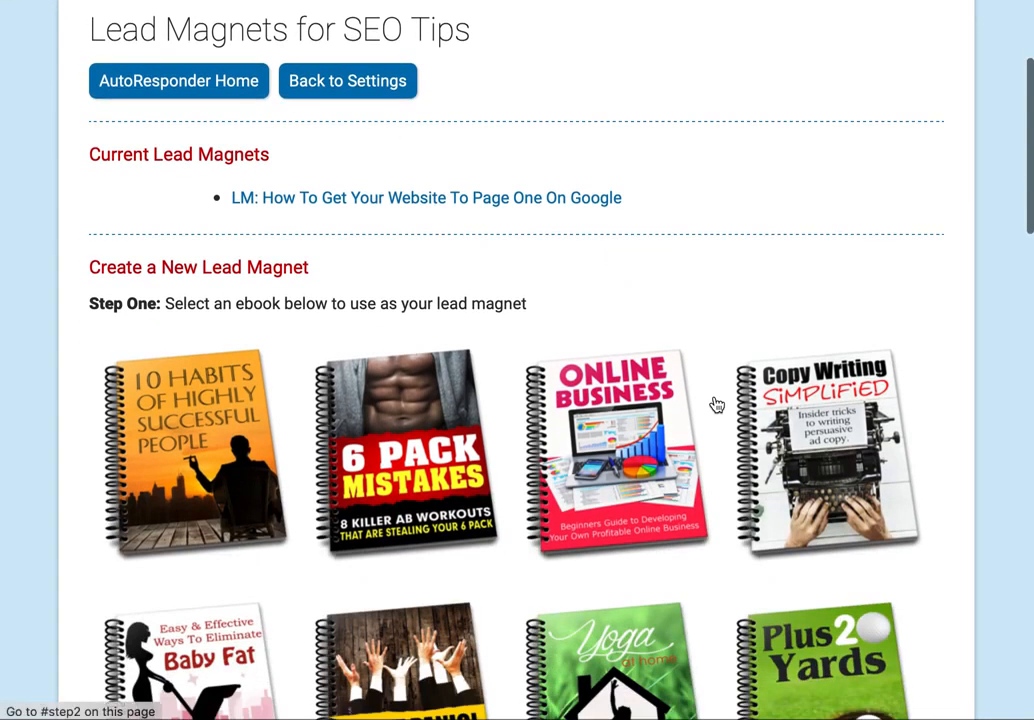
pyautogui.click(609, 428)
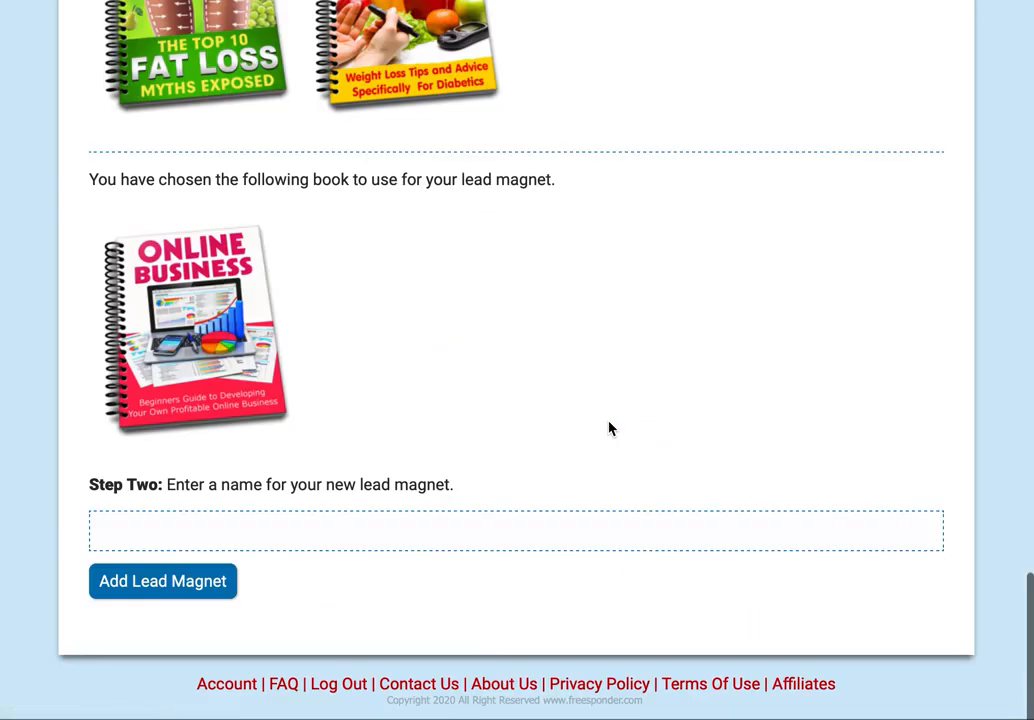
pyautogui.click(183, 587)
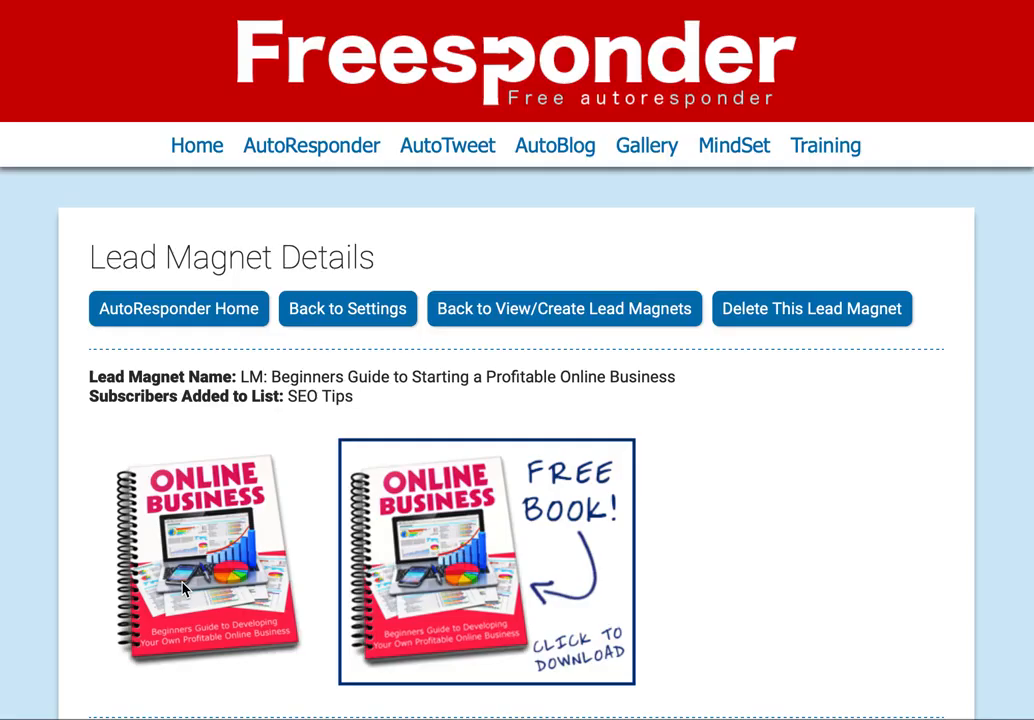
pyautogui.click(530, 310)
pyautogui.scroll(-3, 845, 395)
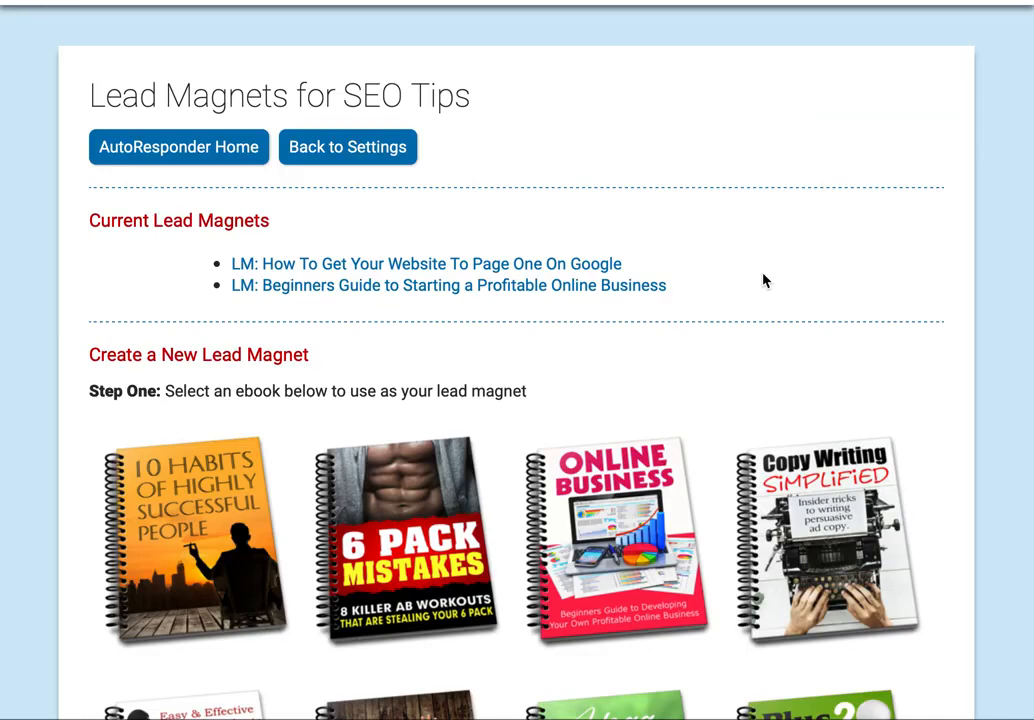
# - Open the Page One On Google lead magnet's details and preview its squeeze page, then close the preview
pyautogui.click(592, 278)
pyautogui.scroll(-3, 766, 399)
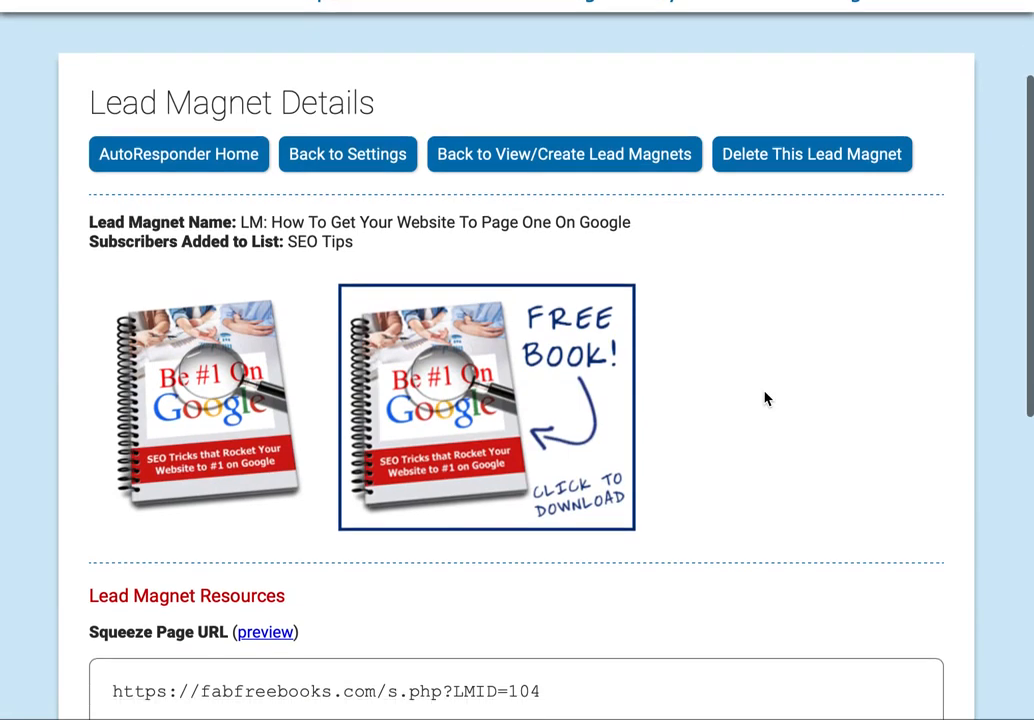
pyautogui.scroll(-3, 766, 399)
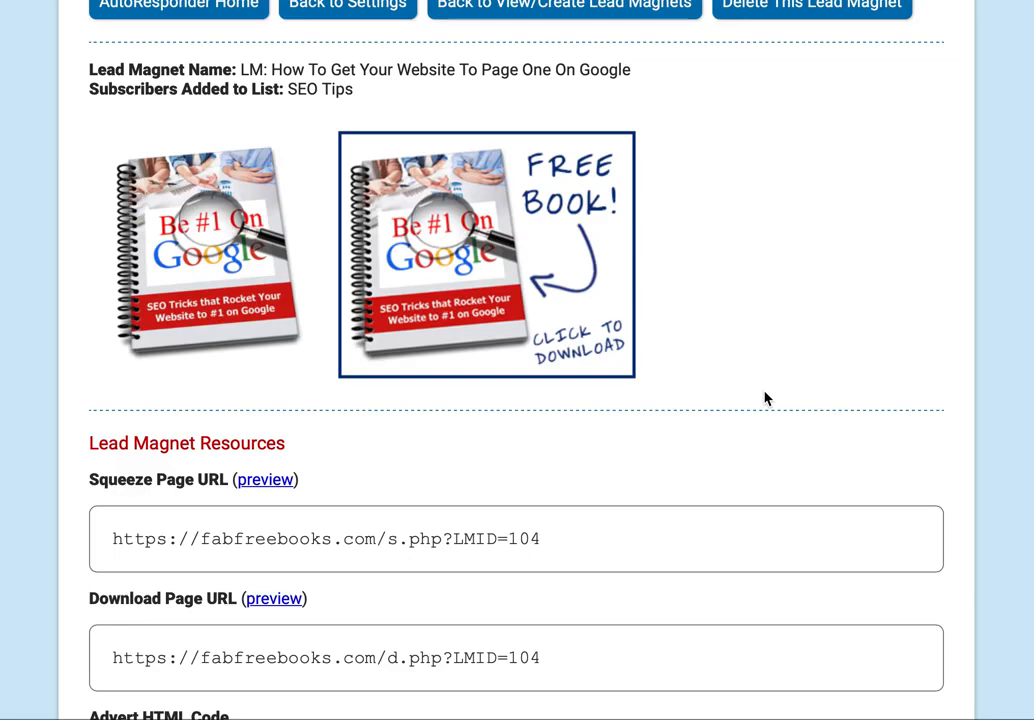
pyautogui.scroll(-3, 764, 397)
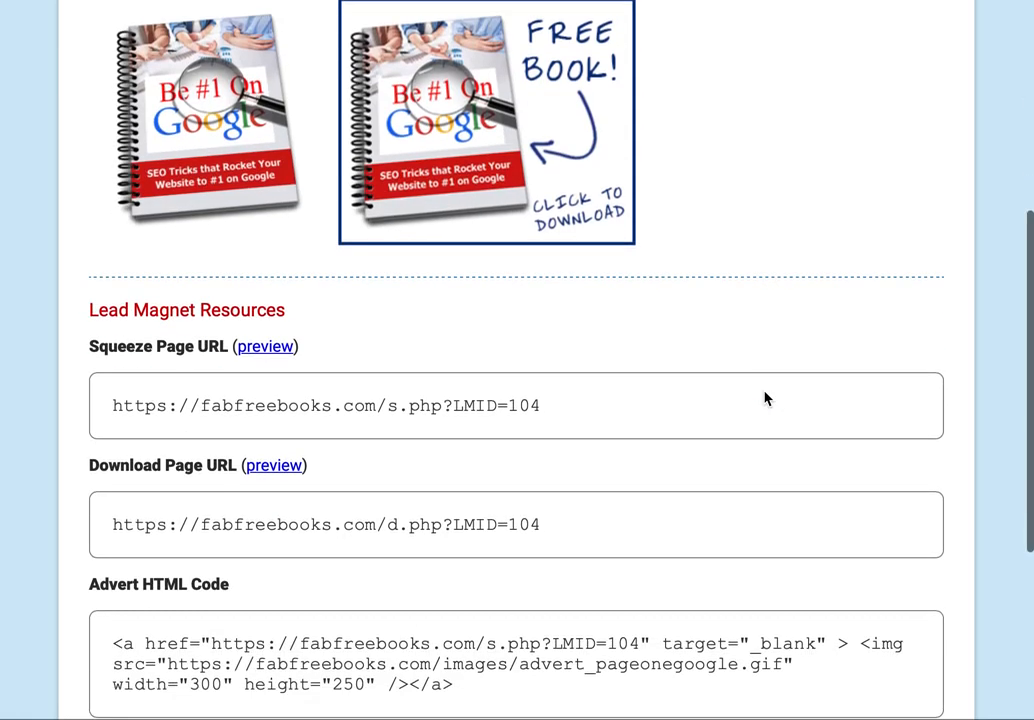
pyautogui.click(280, 352)
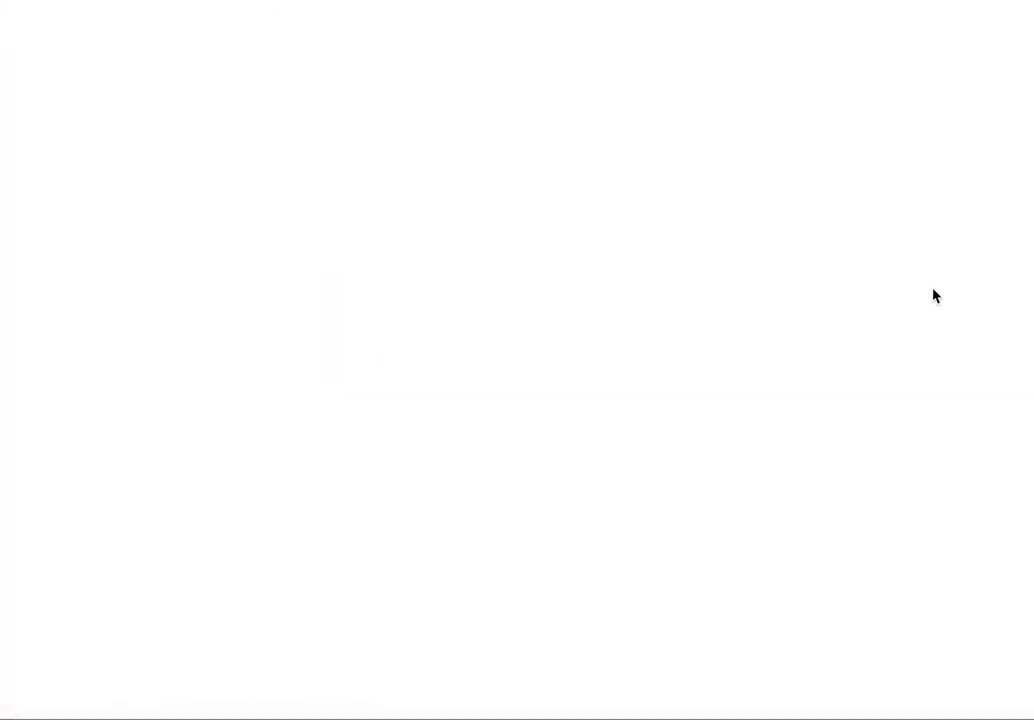
pyautogui.scroll(-2, 930, 268)
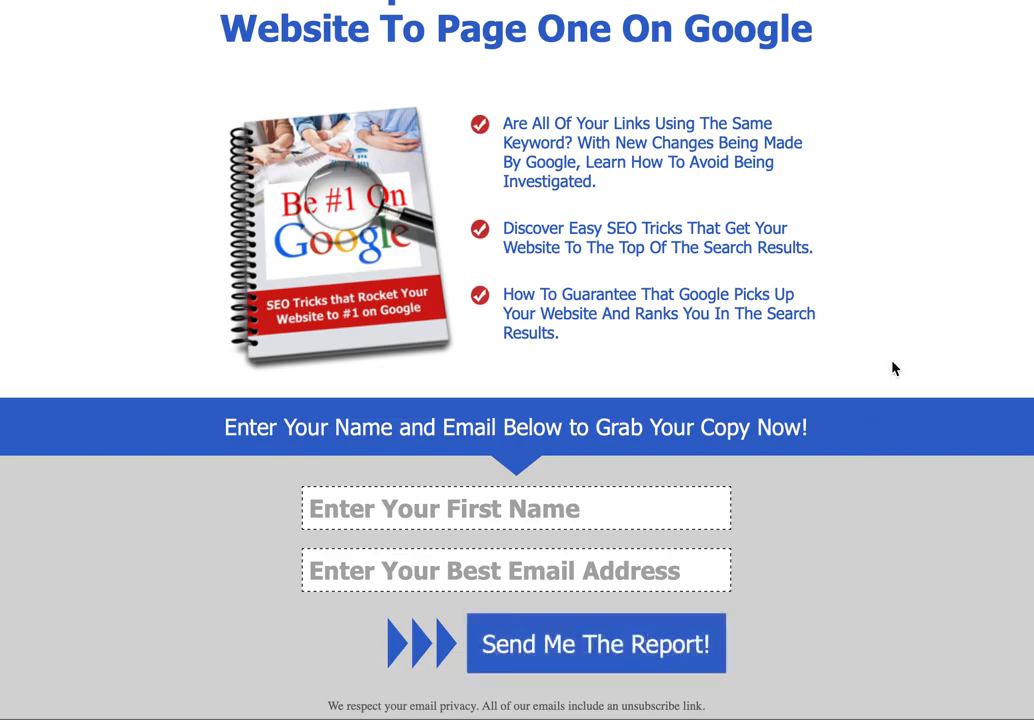
pyautogui.press('super+w')
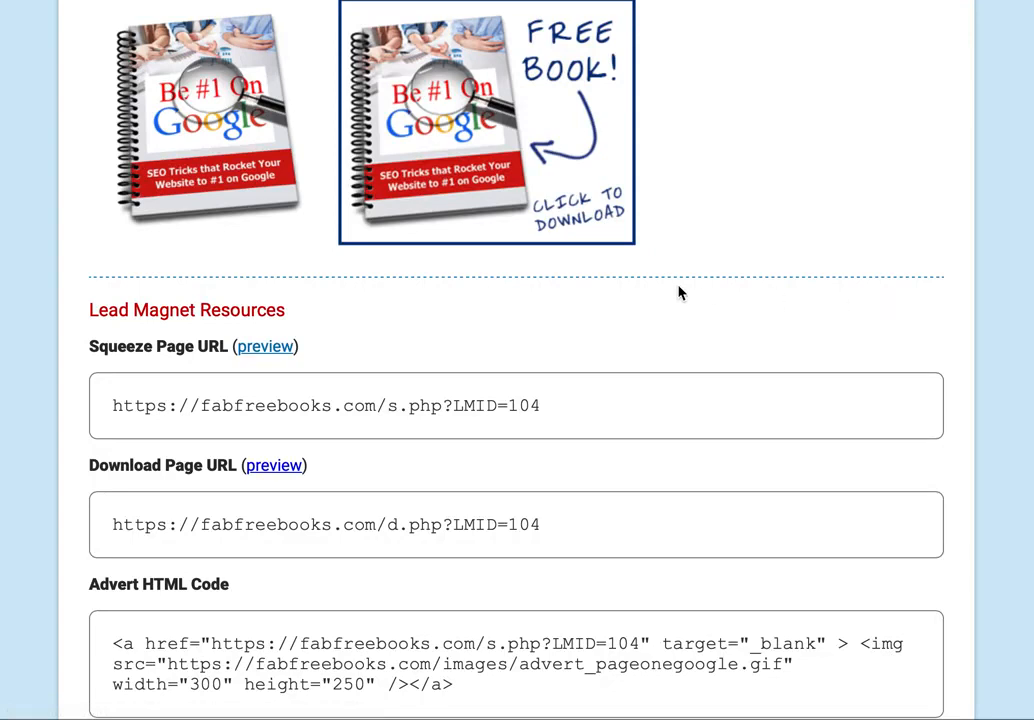
# - Review the lead magnet's squeeze and download URLs and select its advert HTML code
pyautogui.scroll(-2, 681, 293)
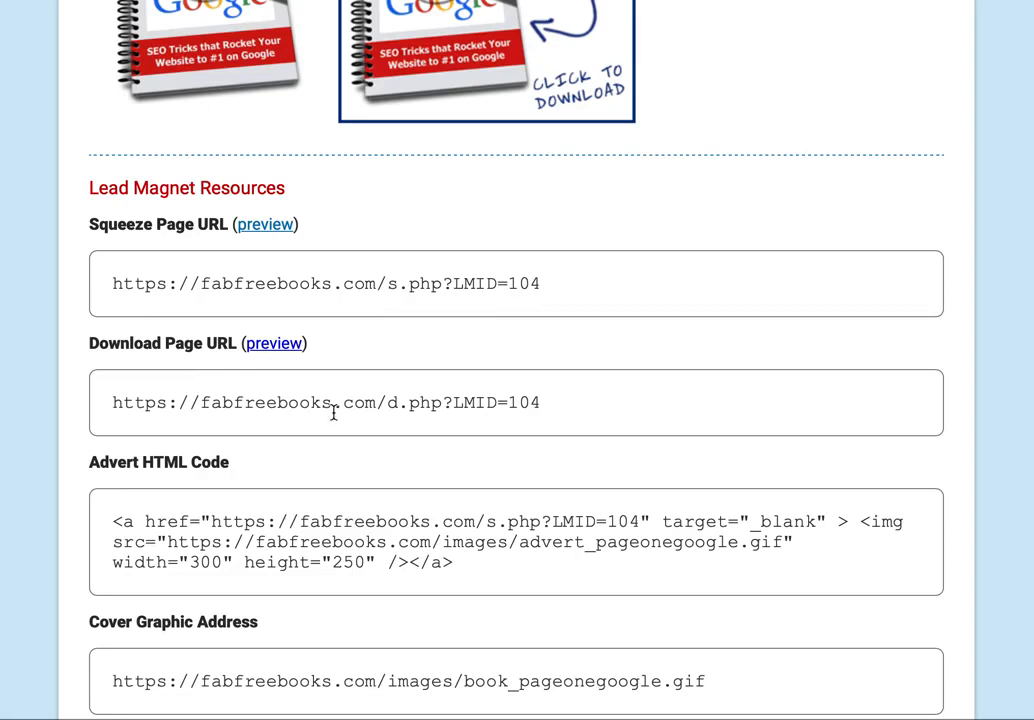
pyautogui.moveTo(462, 569); pyautogui.dragTo(104, 517)
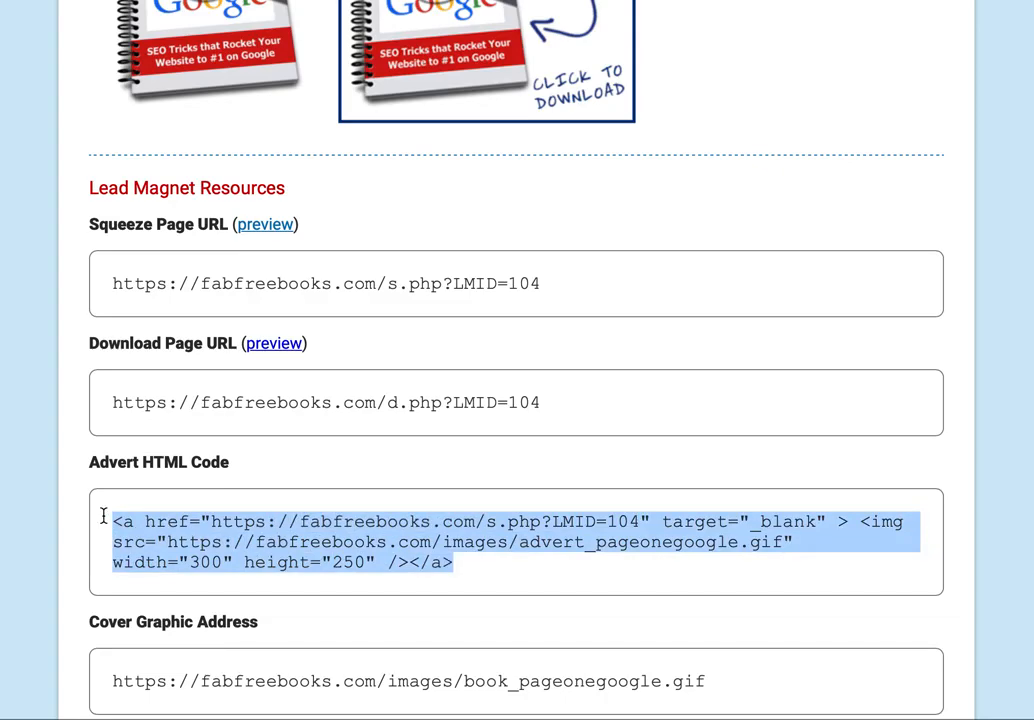
pyautogui.scroll(2, 736, 145)
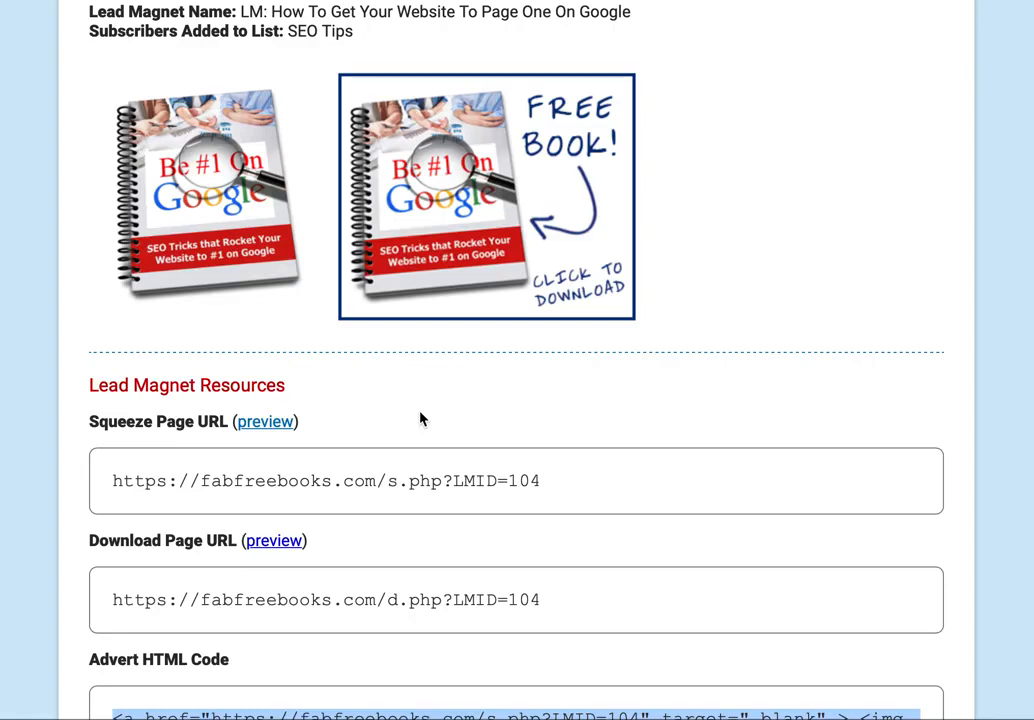
pyautogui.scroll(-5, 420, 419)
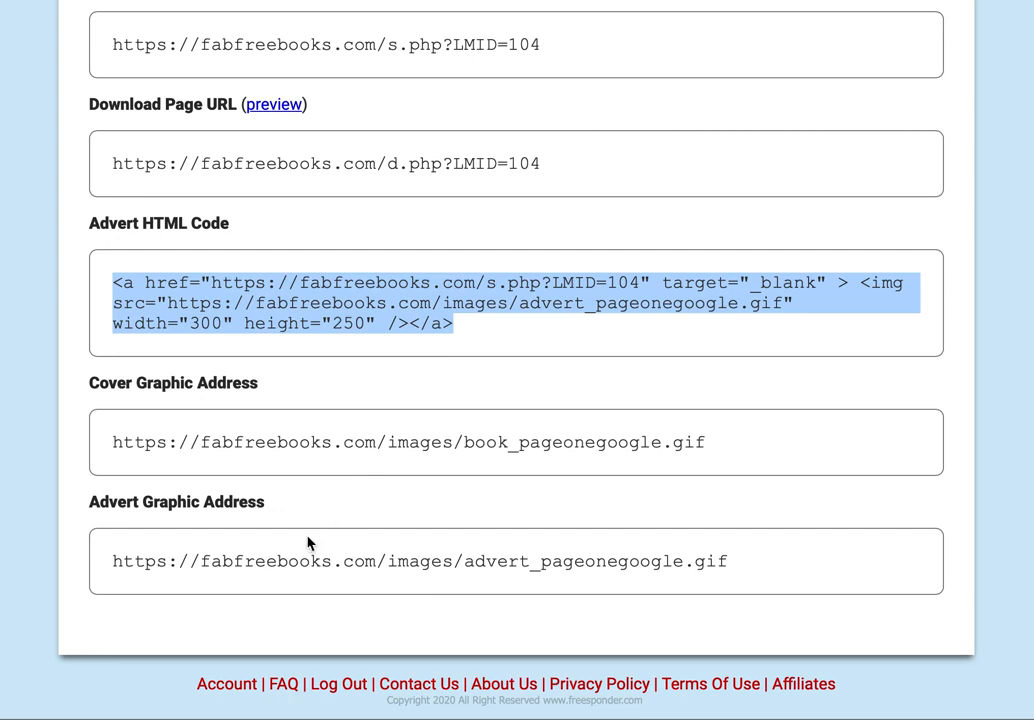
pyautogui.scroll(10, 307, 543)
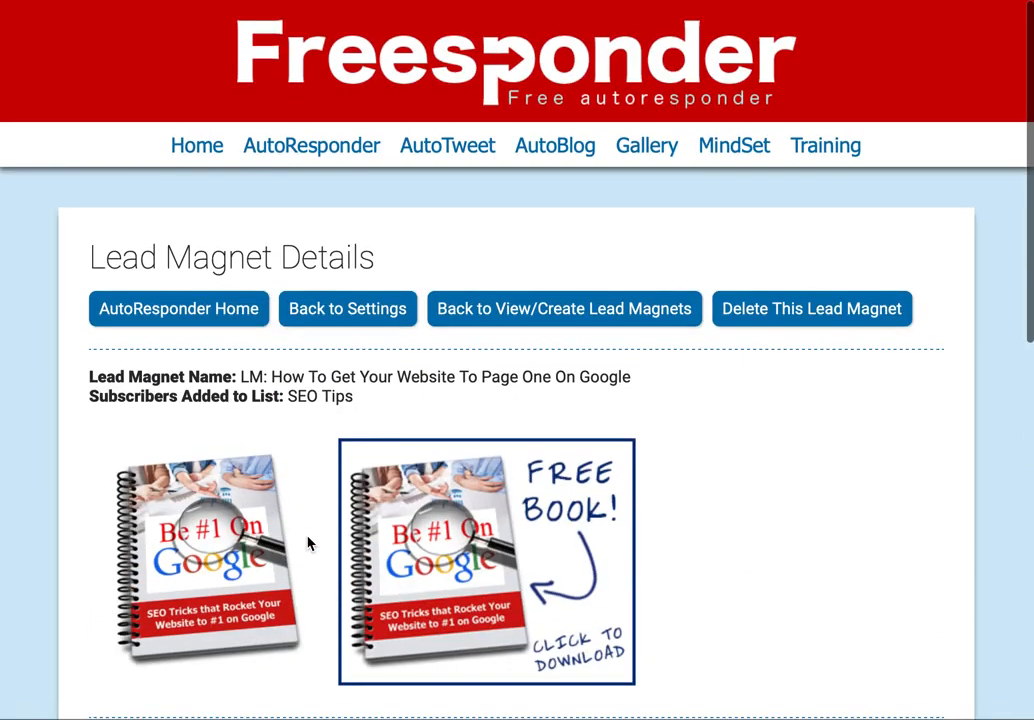
# - Return to the SEO Tips settings, open Messages and start a new message
pyautogui.click(363, 316)
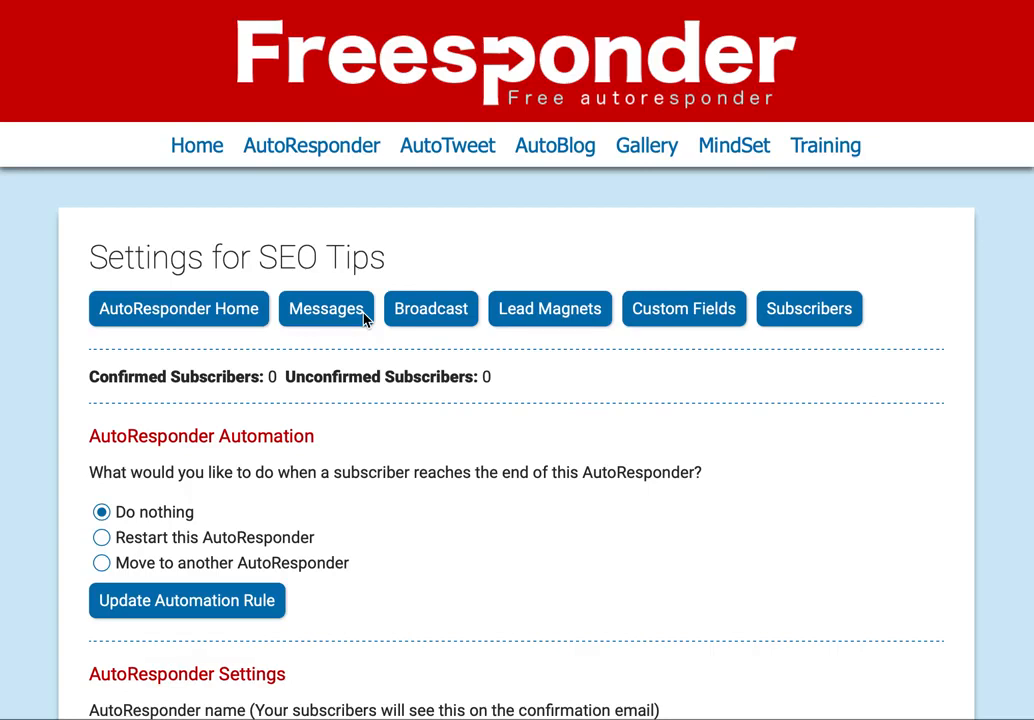
pyautogui.click(342, 316)
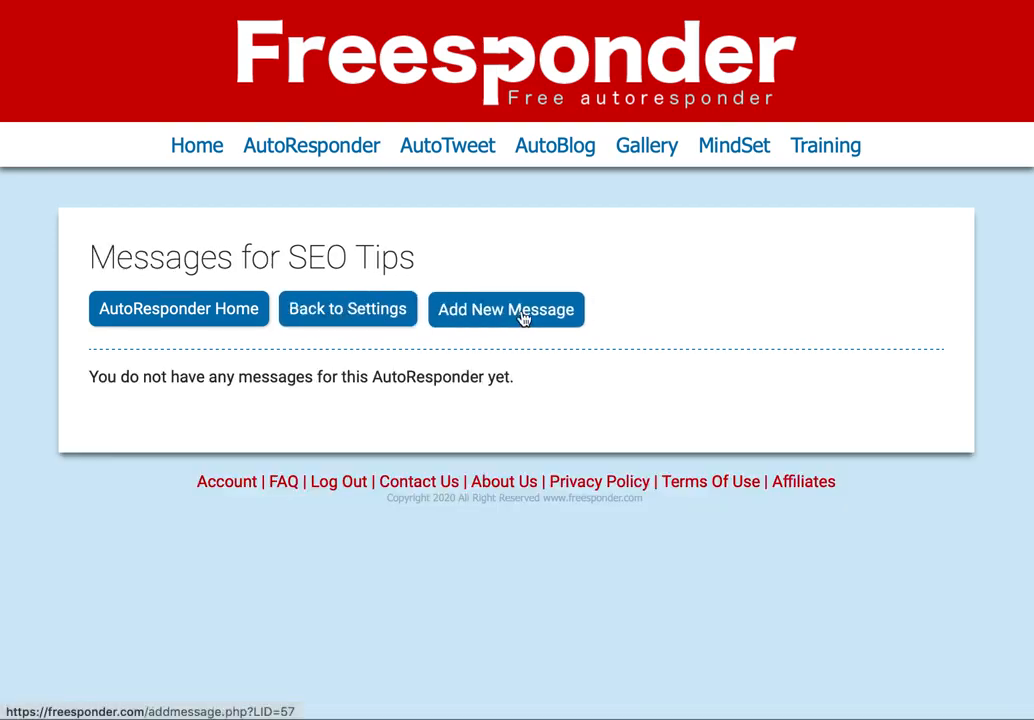
pyautogui.click(522, 312)
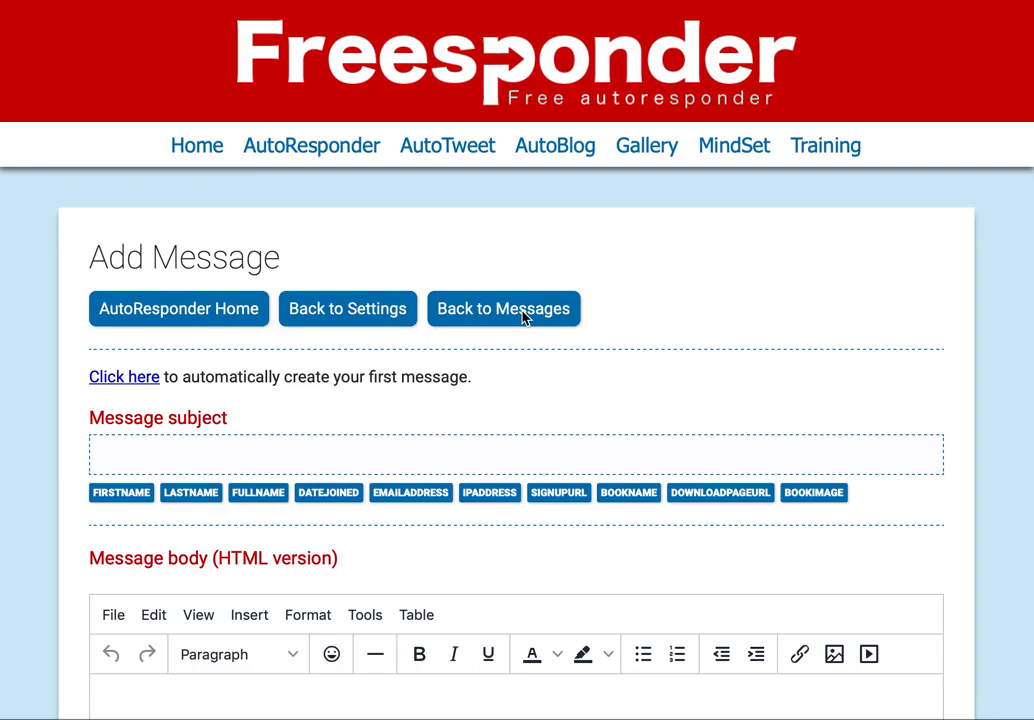
# - Auto-fill the first message template, check its %BookName% and %DownloadPageURL% placeholders, and save it
pyautogui.click(119, 385)
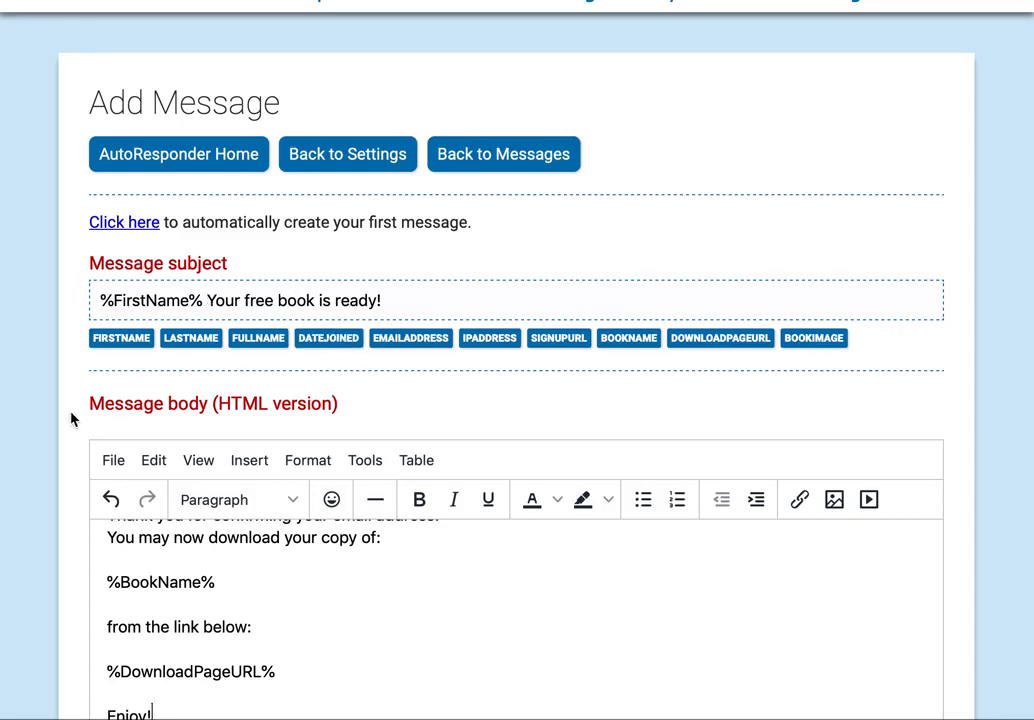
pyautogui.scroll(-1, 70, 420)
pyautogui.scroll(-2, 70, 420)
pyautogui.scroll(3, 358, 337)
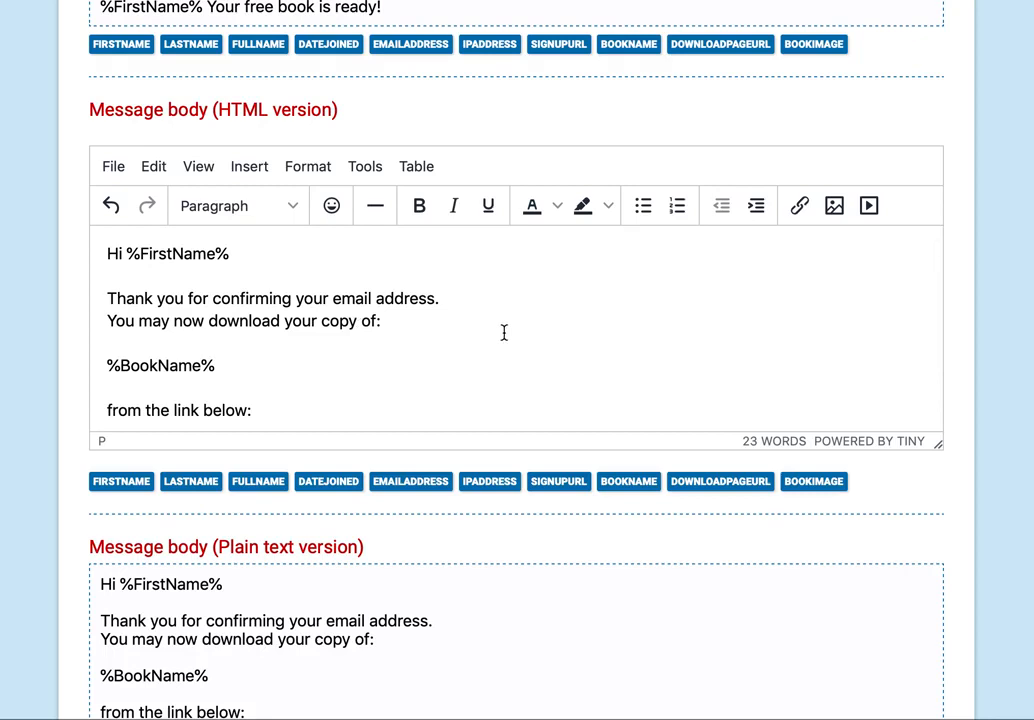
pyautogui.moveTo(106, 365); pyautogui.dragTo(221, 365)
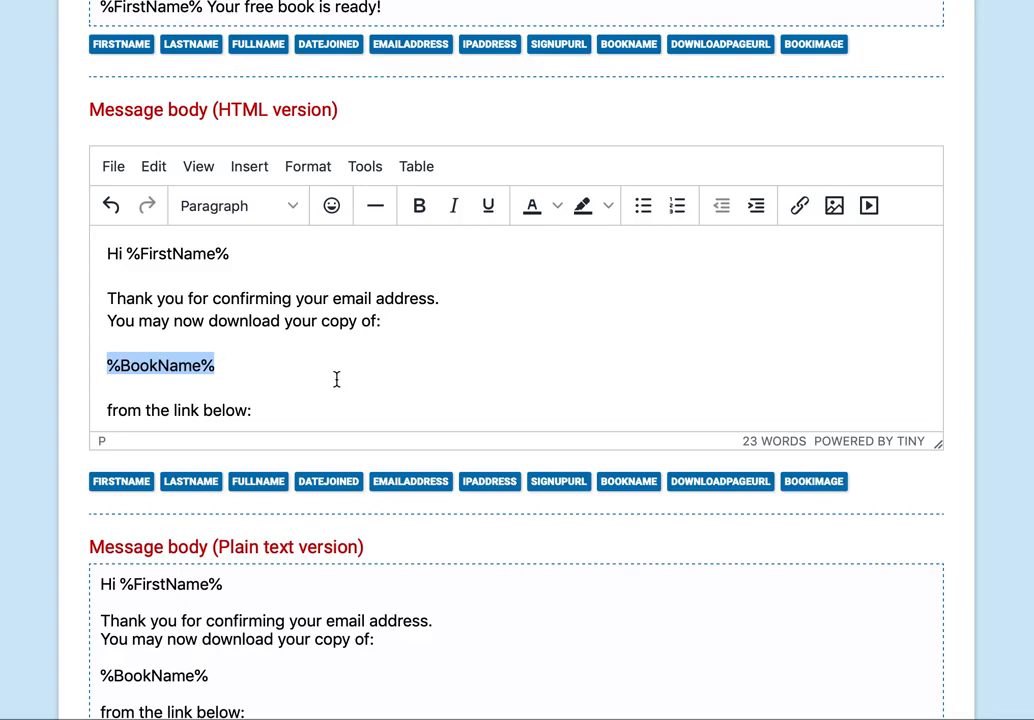
pyautogui.scroll(-2, 336, 379)
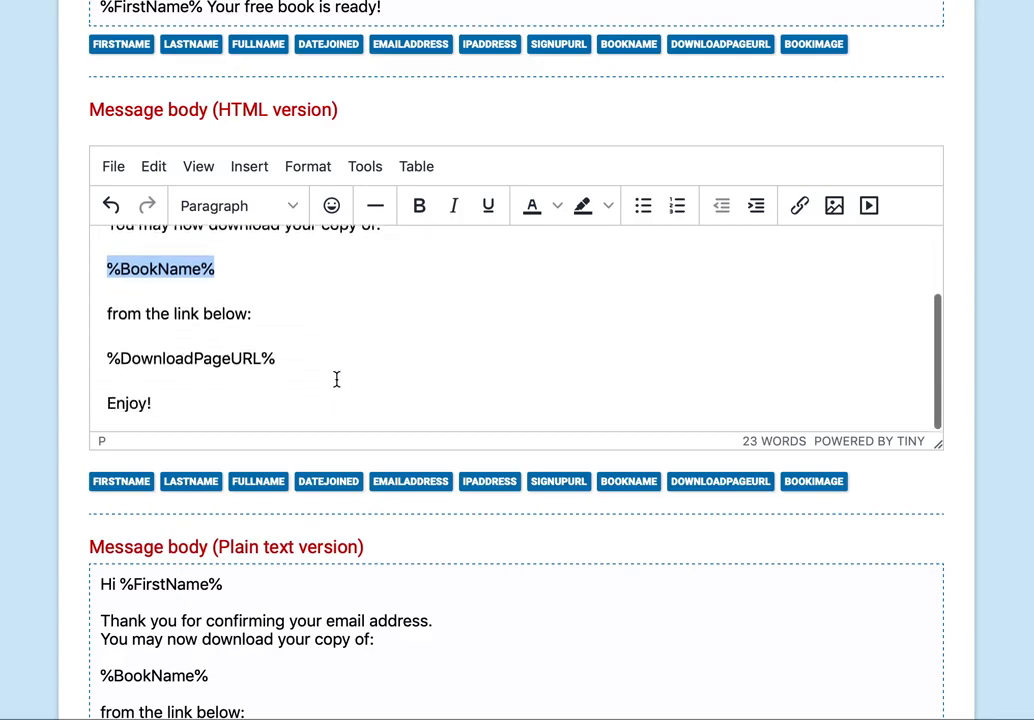
pyautogui.moveTo(106, 358); pyautogui.dragTo(284, 357)
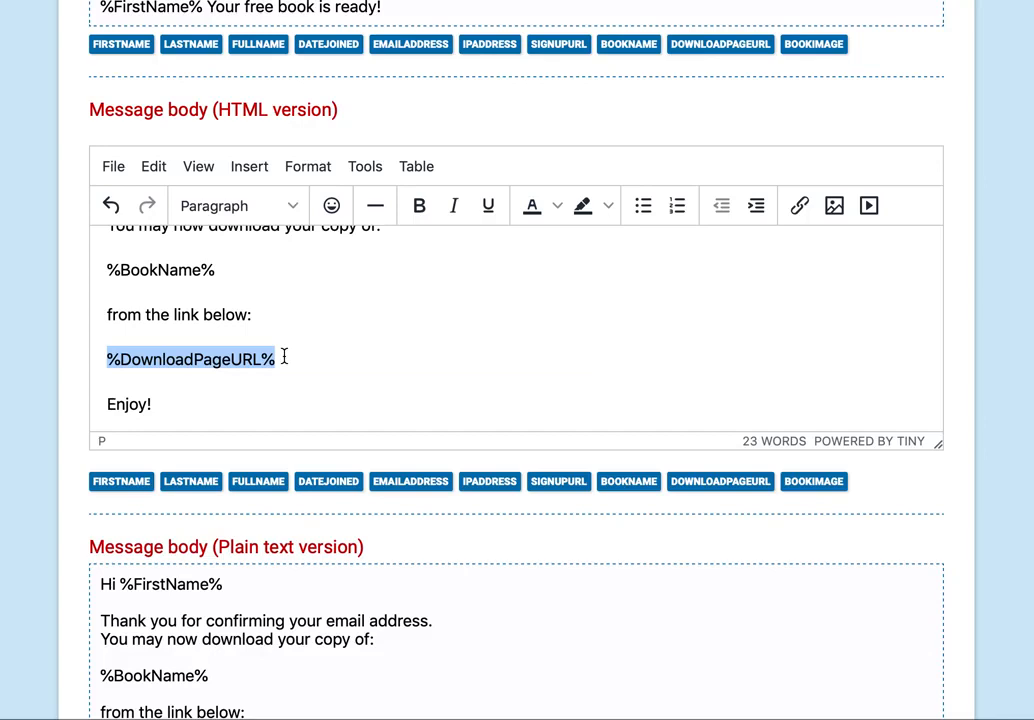
pyautogui.scroll(-3, 42, 390)
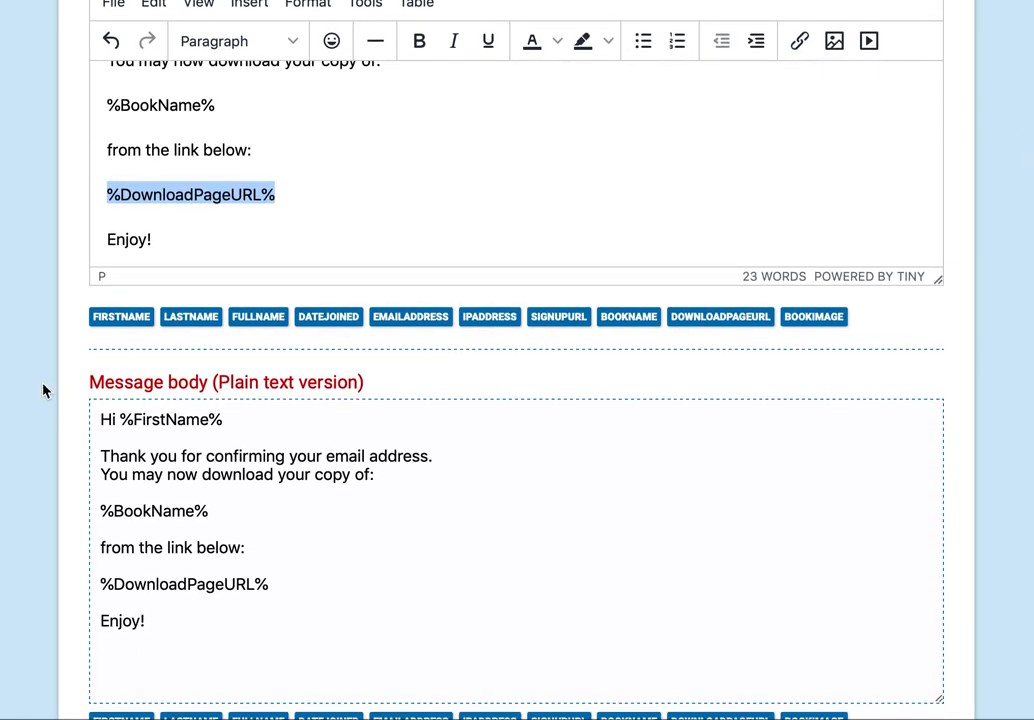
pyautogui.scroll(-20, 42, 390)
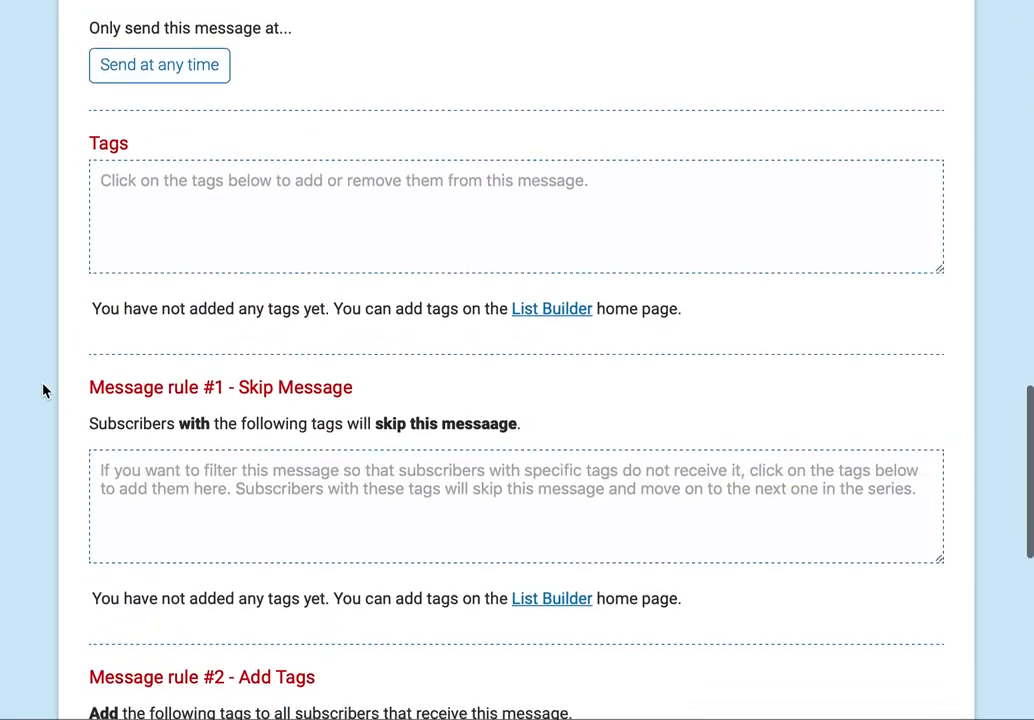
pyautogui.scroll(-12, 42, 390)
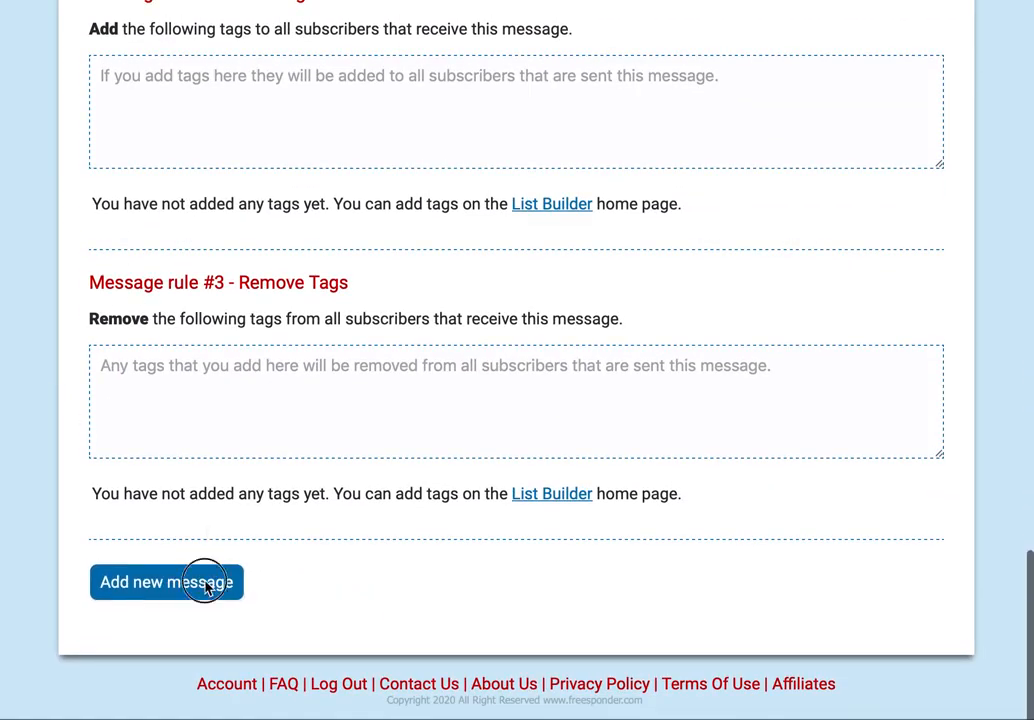
pyautogui.click(166, 582)
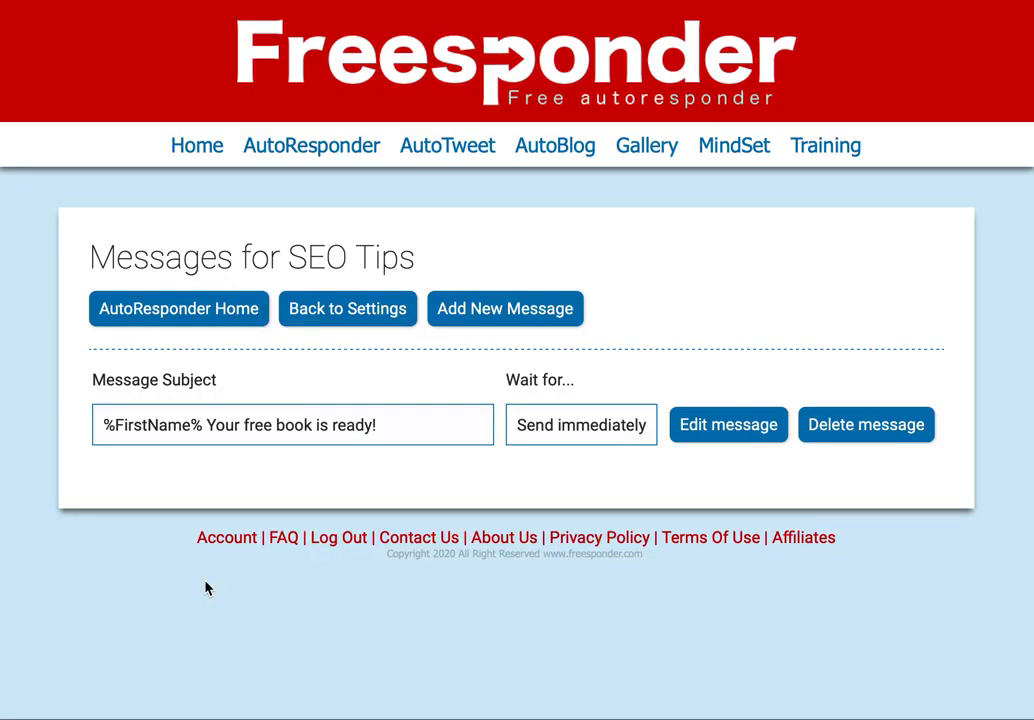
# - Begin a second message with %FirstName% inserted in the subject, moving into the HTML body
pyautogui.click(526, 312)
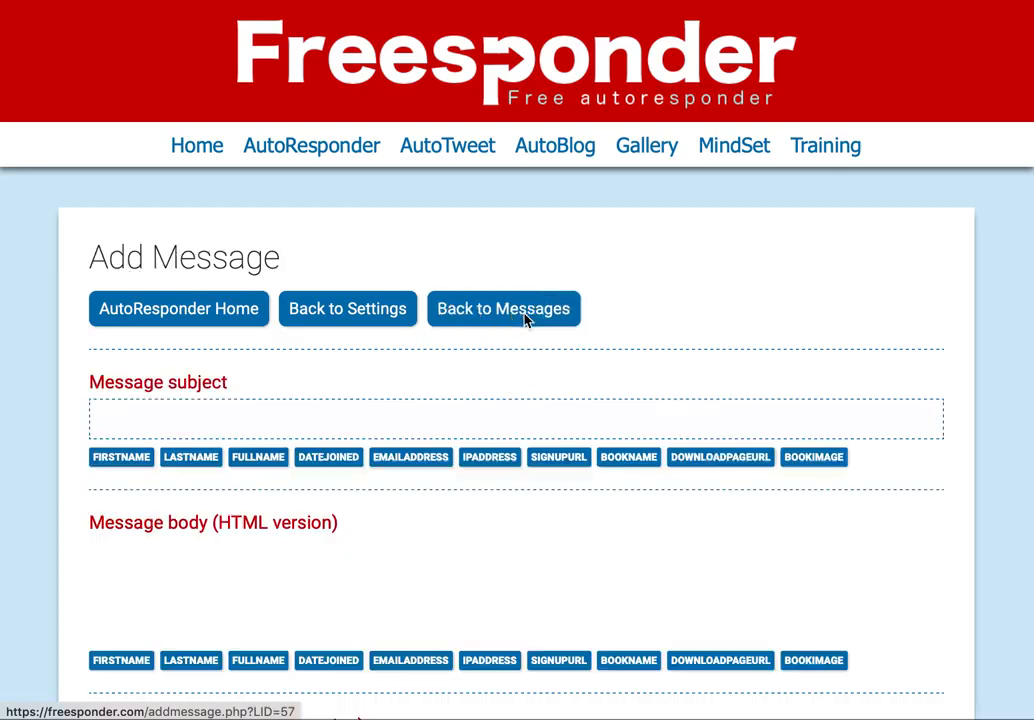
pyautogui.click(232, 430)
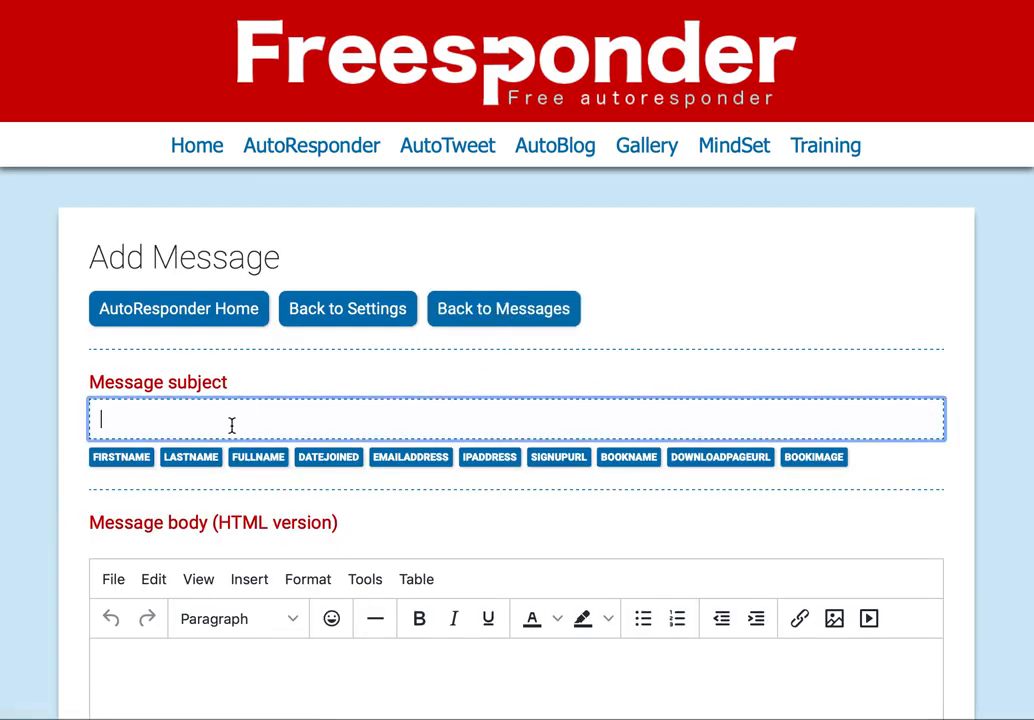
pyautogui.click(142, 467)
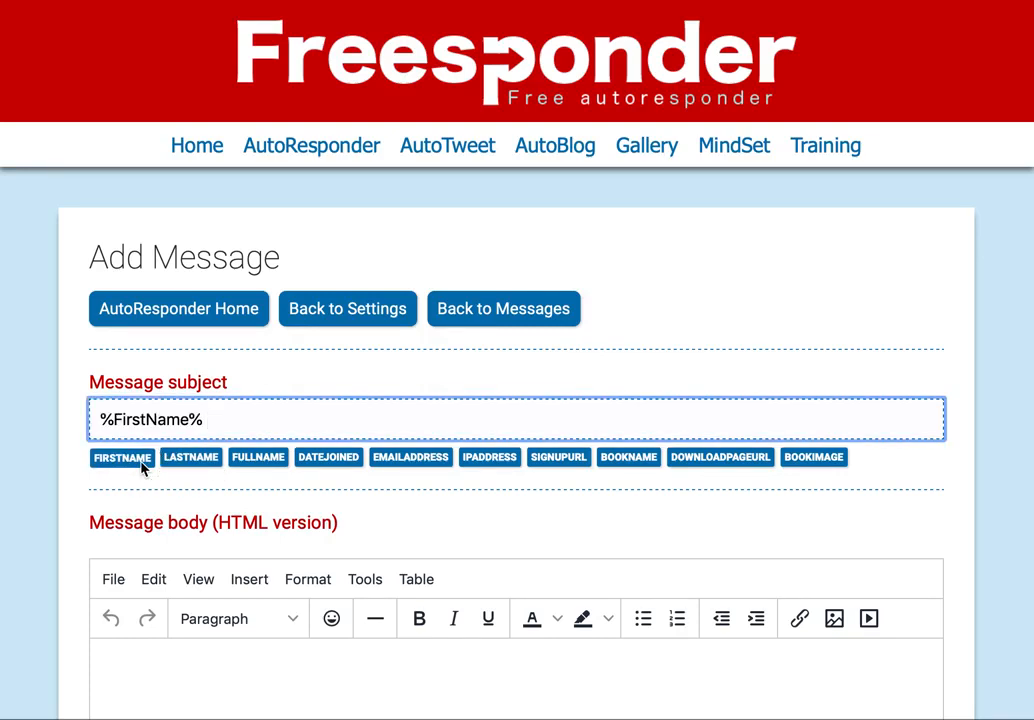
pyautogui.scroll(-3, 142, 467)
pyautogui.click(141, 468)
pyautogui.scroll(-2, 247, 470)
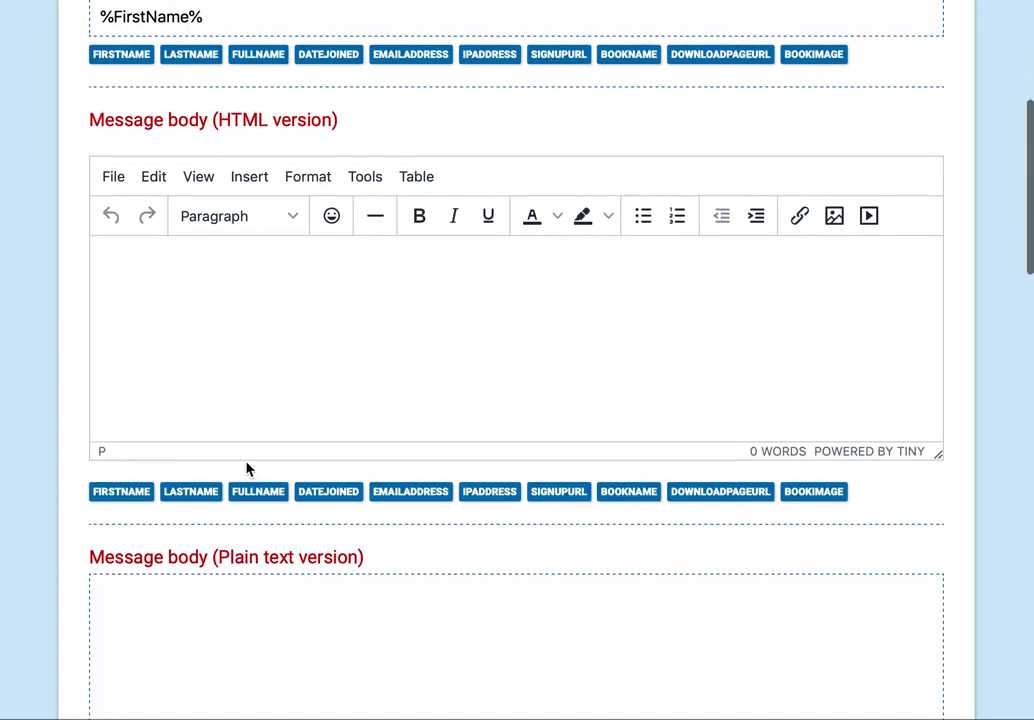
# - Insert %BookName% into the message body followed by a heart-eyes emoji
pyautogui.click(645, 500)
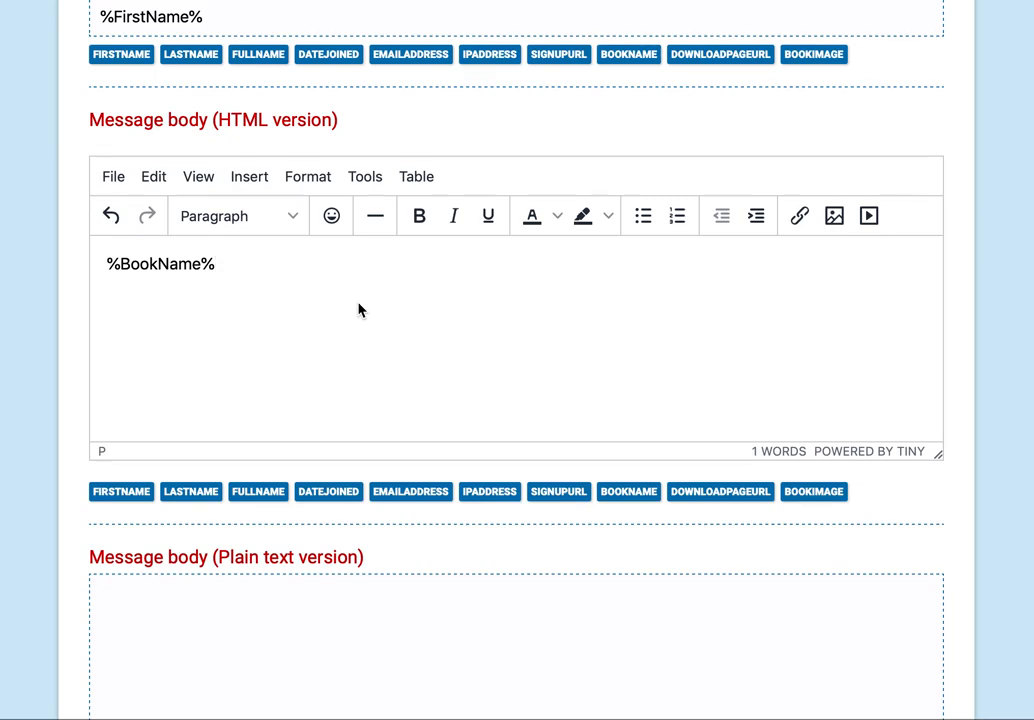
pyautogui.scroll(-3, 358, 310)
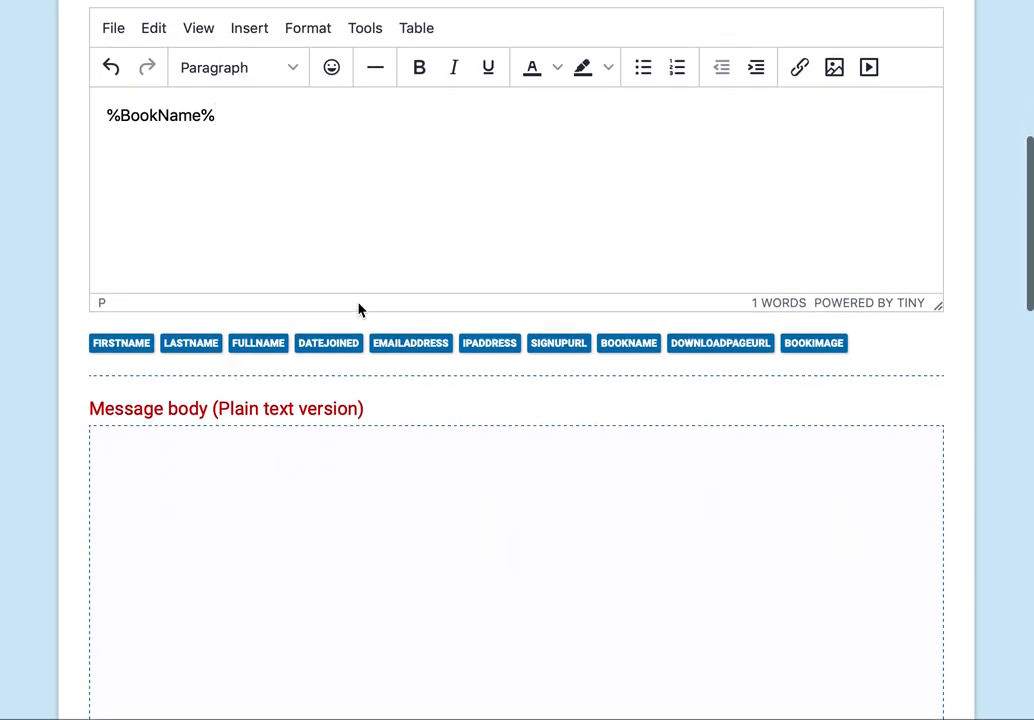
pyautogui.scroll(-3, 358, 310)
pyautogui.scroll(5, 358, 302)
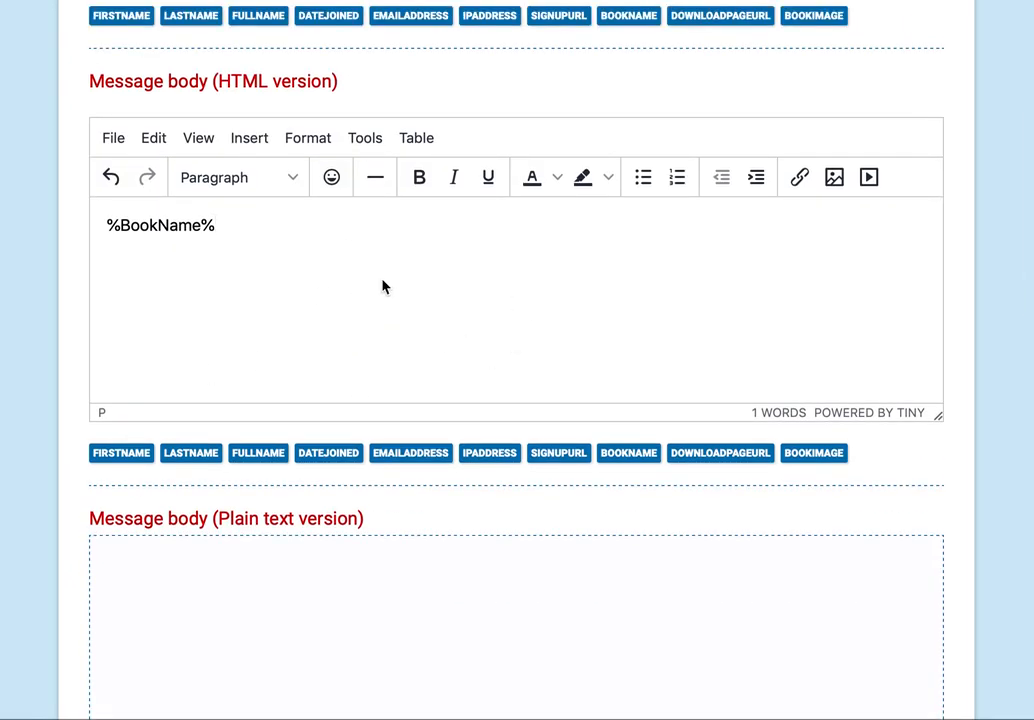
pyautogui.click(332, 176)
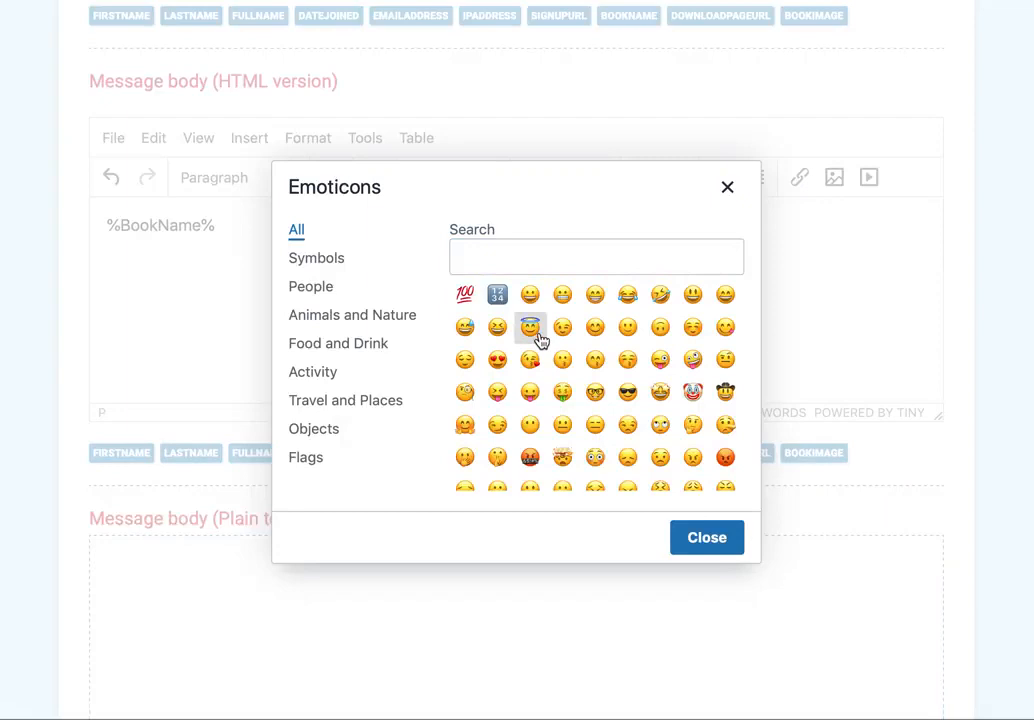
pyautogui.click(497, 360)
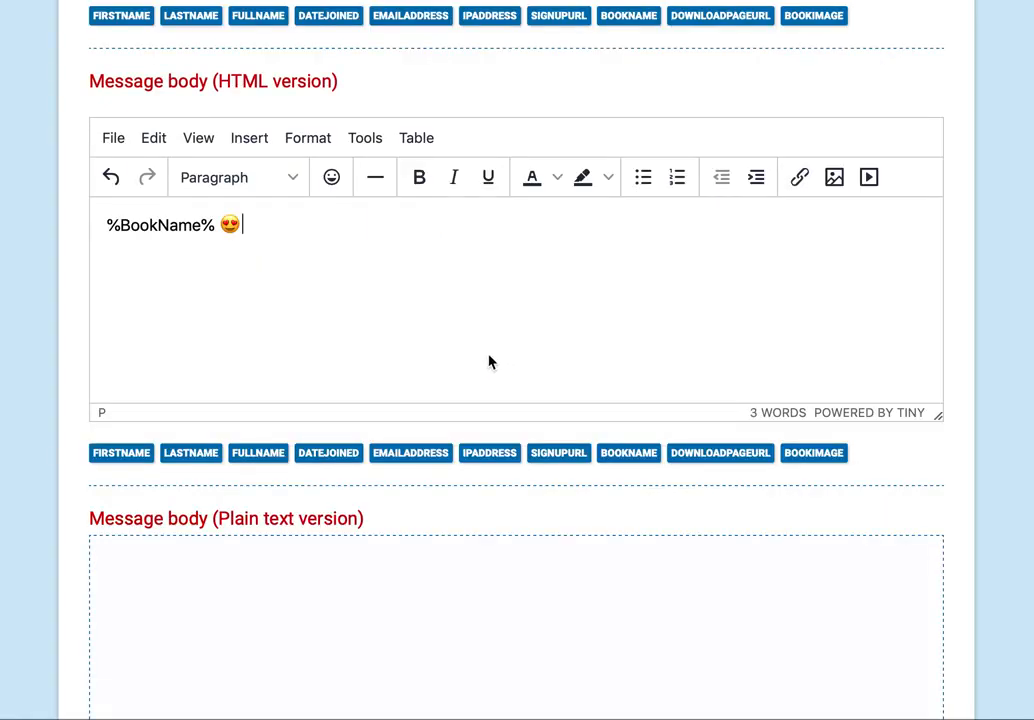
pyautogui.scroll(-5, 469, 282)
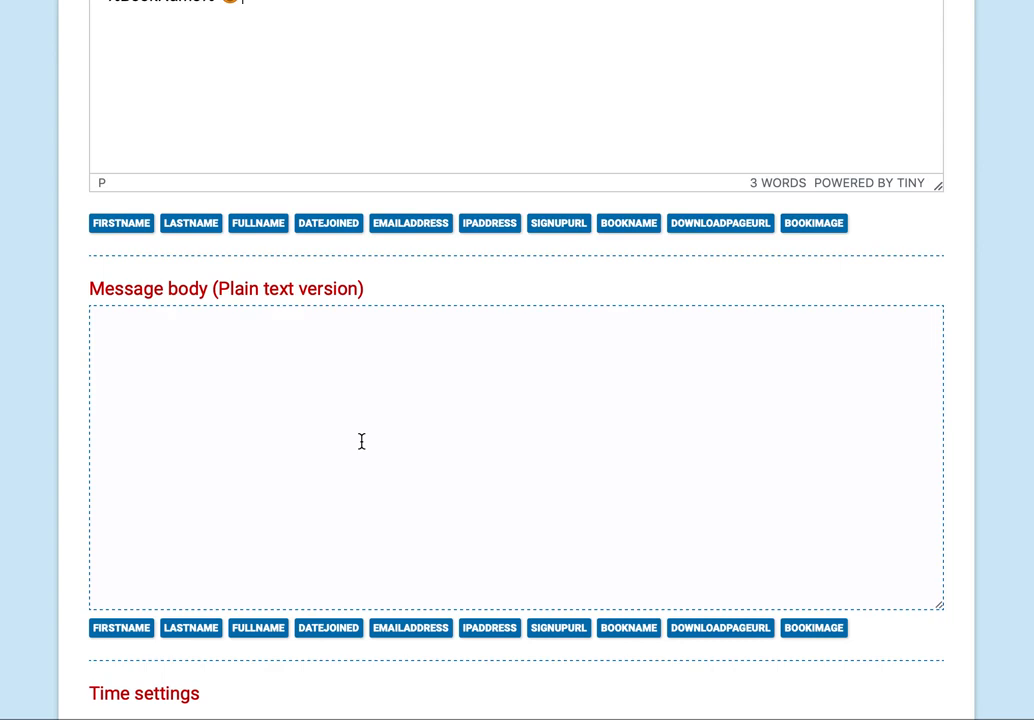
pyautogui.scroll(-8, 362, 441)
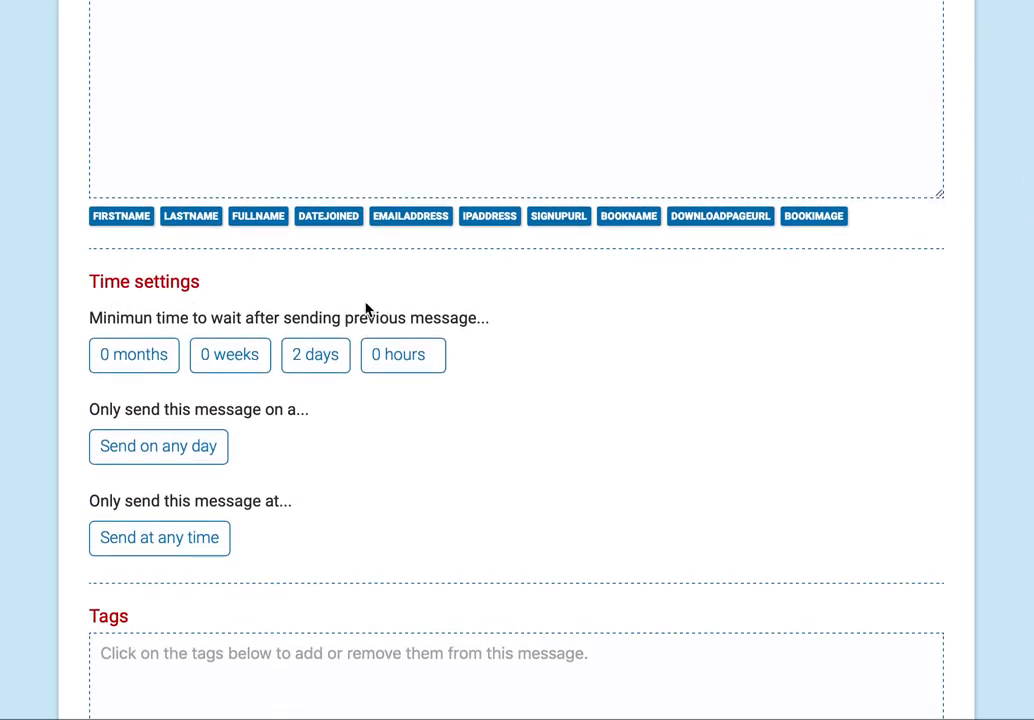
pyautogui.click(316, 357)
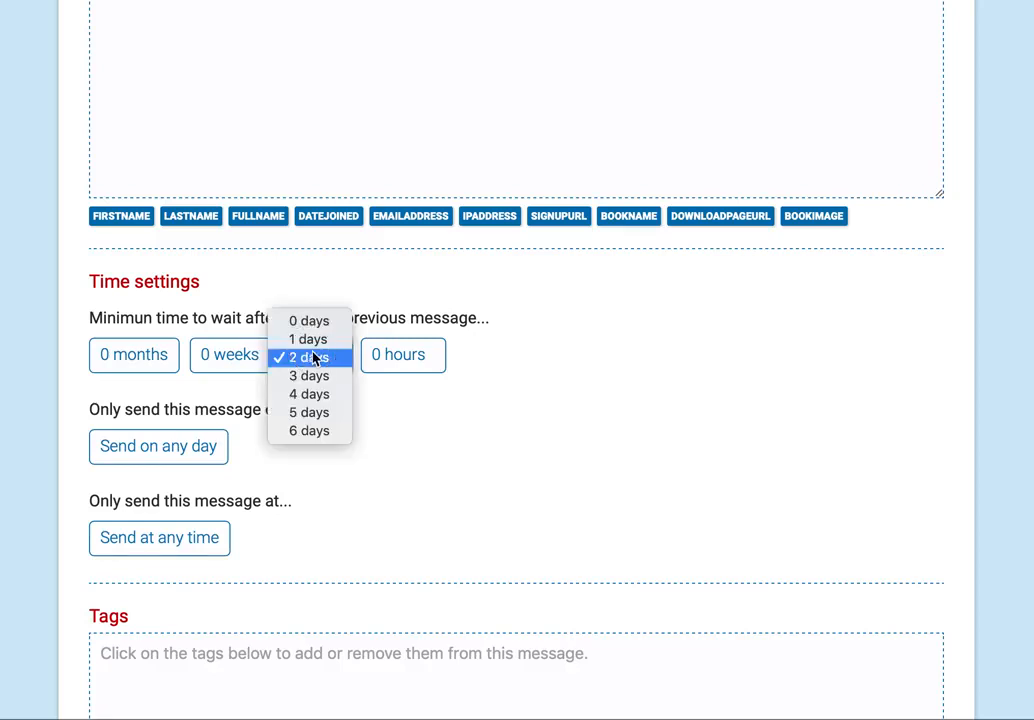
pyautogui.click(422, 358)
pyautogui.click(422, 358)
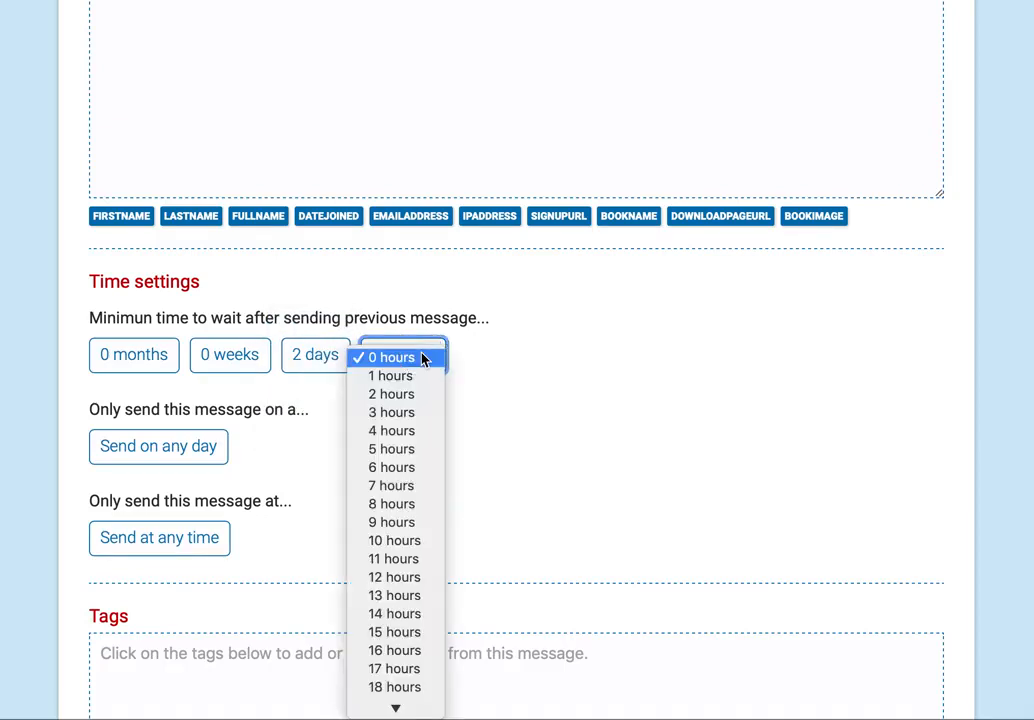
pyautogui.click(360, 315)
pyautogui.click(236, 355)
pyautogui.click(307, 278)
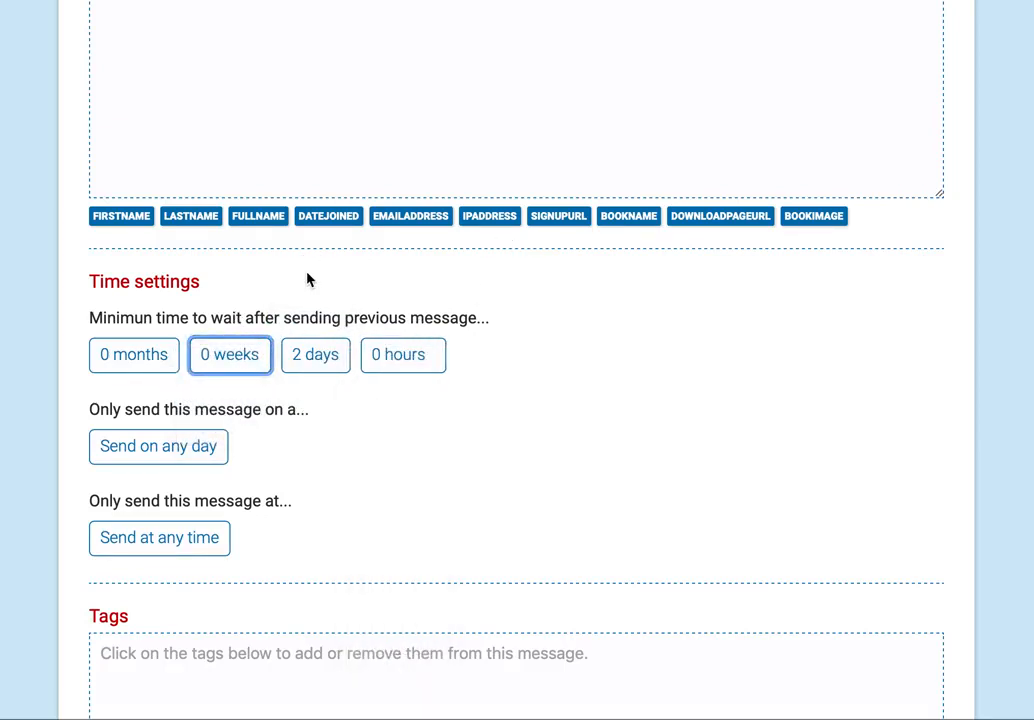
pyautogui.scroll(-5, 612, 377)
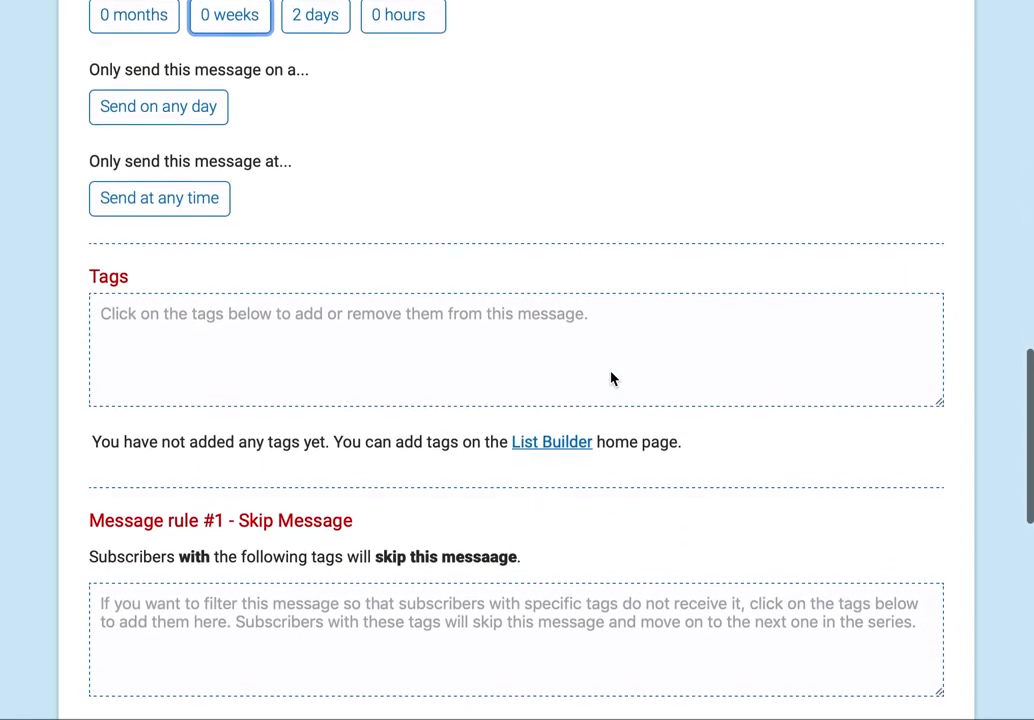
pyautogui.click(190, 110)
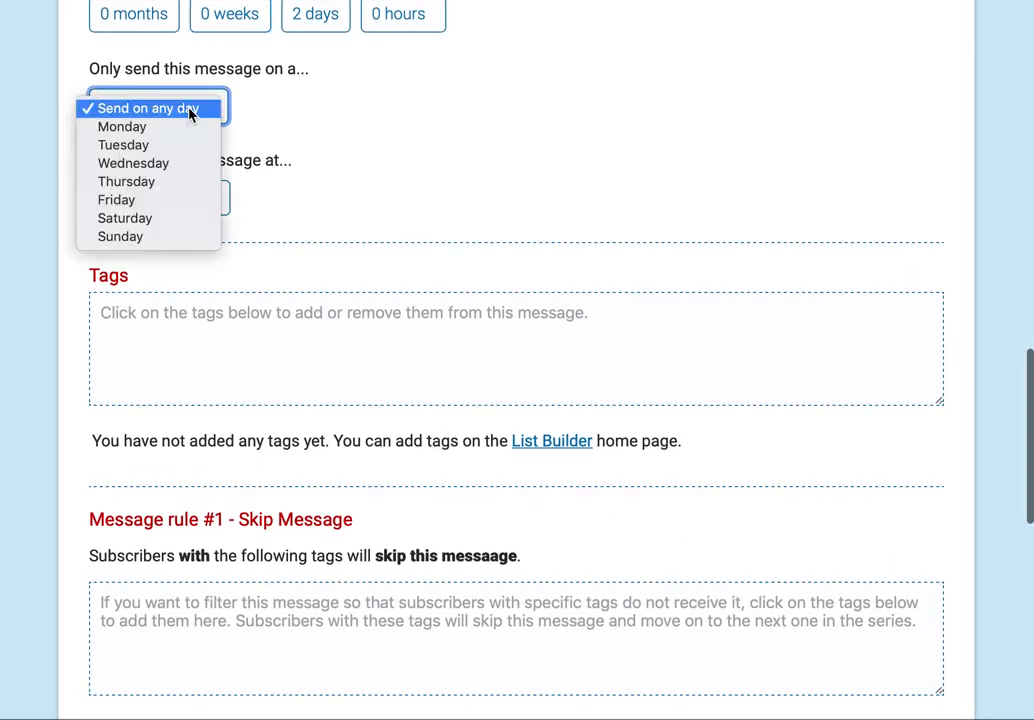
pyautogui.click(143, 128)
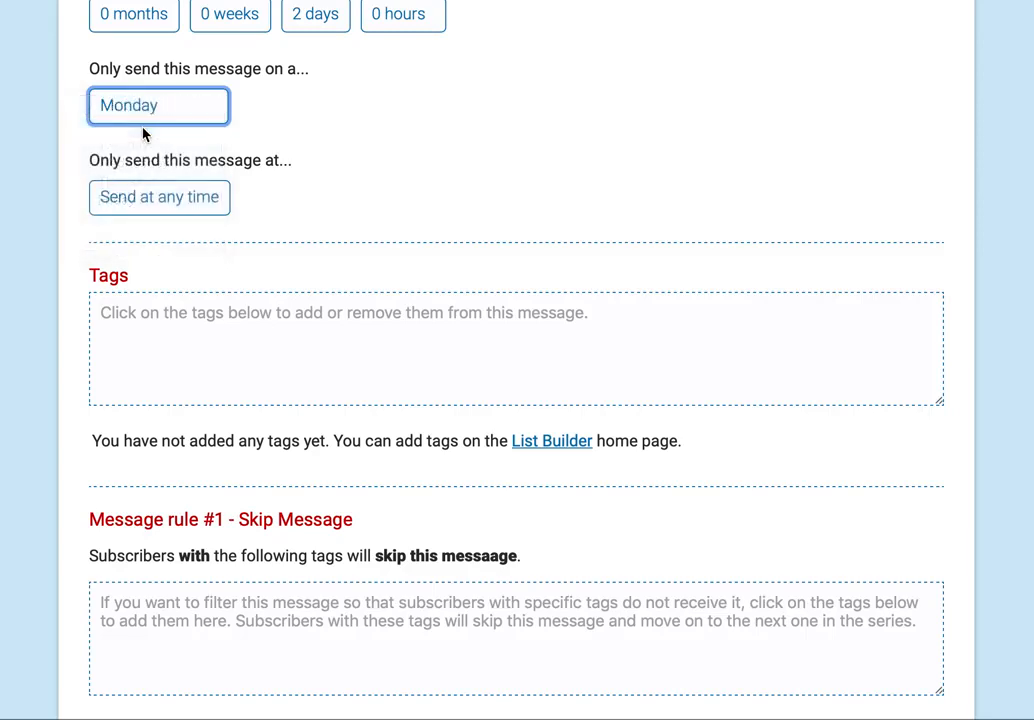
pyautogui.click(290, 108)
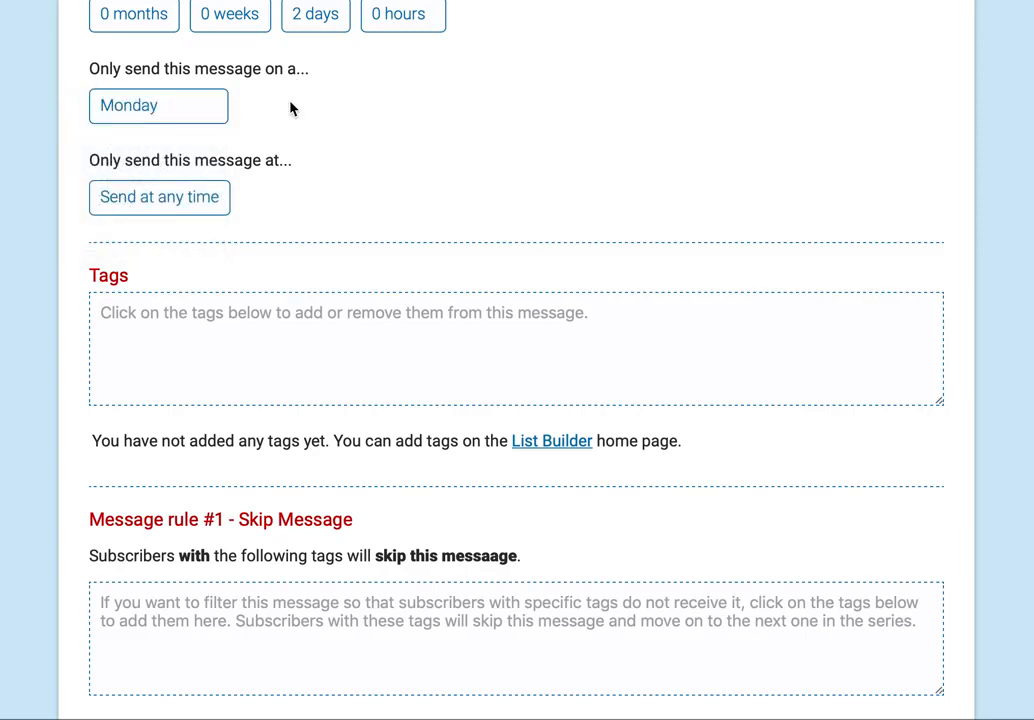
pyautogui.click(142, 103)
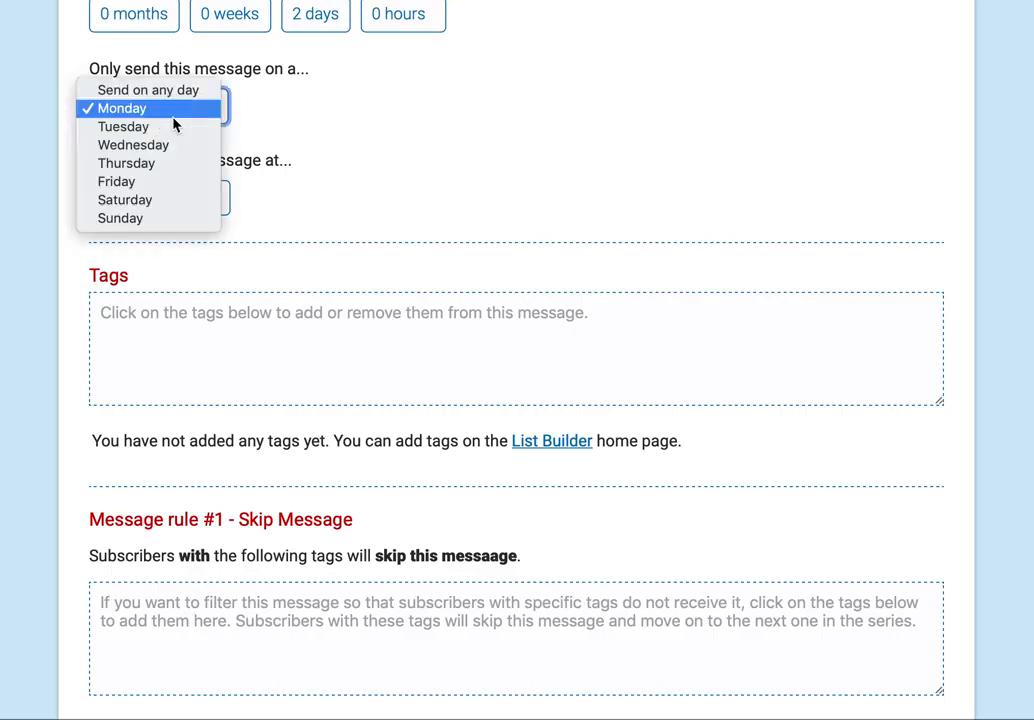
pyautogui.click(160, 186)
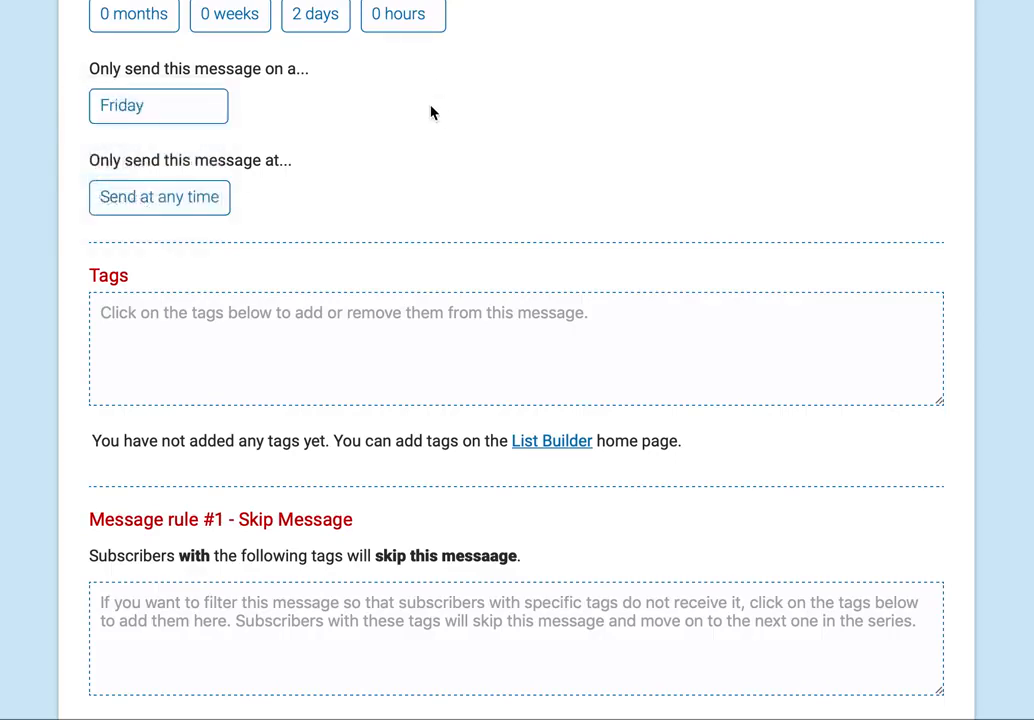
pyautogui.click(169, 110)
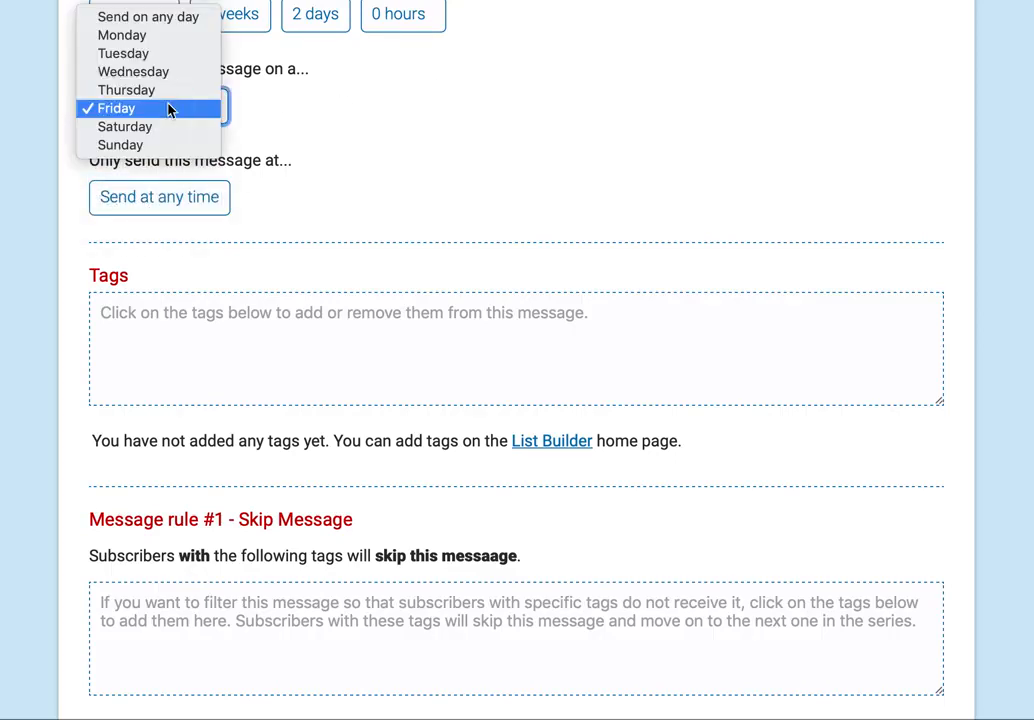
pyautogui.click(170, 18)
pyautogui.click(361, 111)
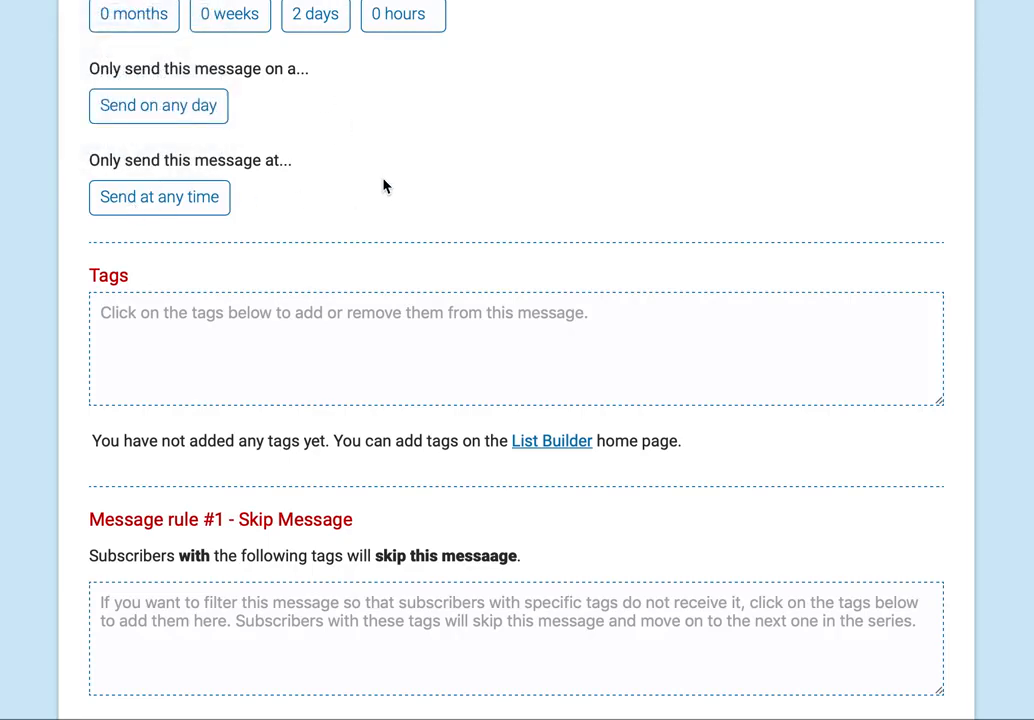
pyautogui.scroll(-4, 383, 186)
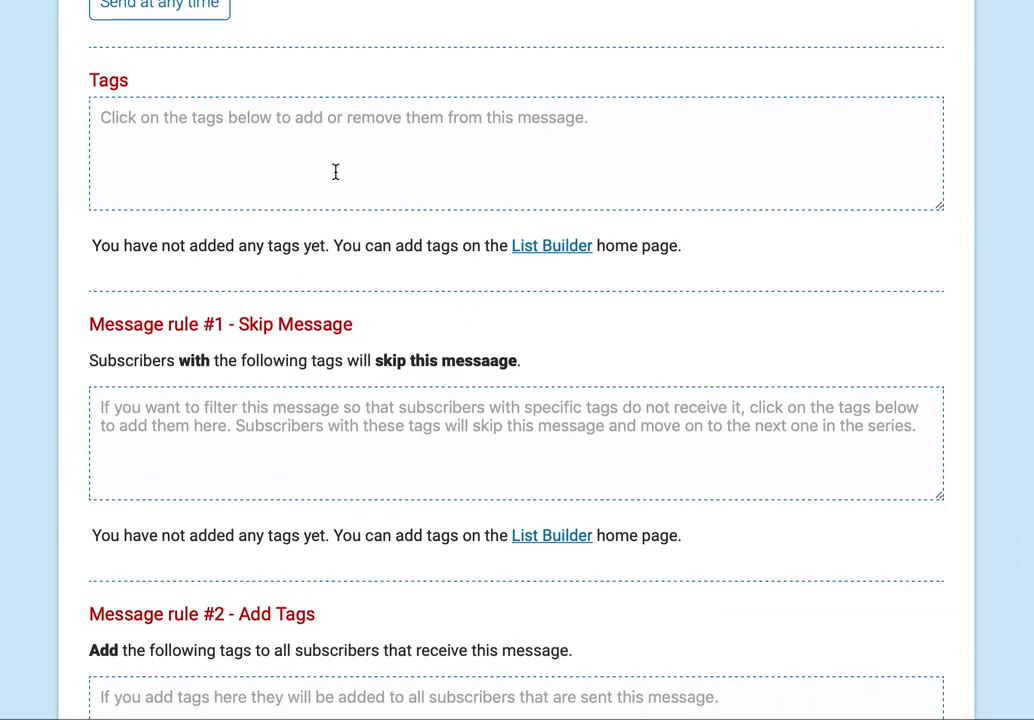
pyautogui.scroll(-5, 335, 172)
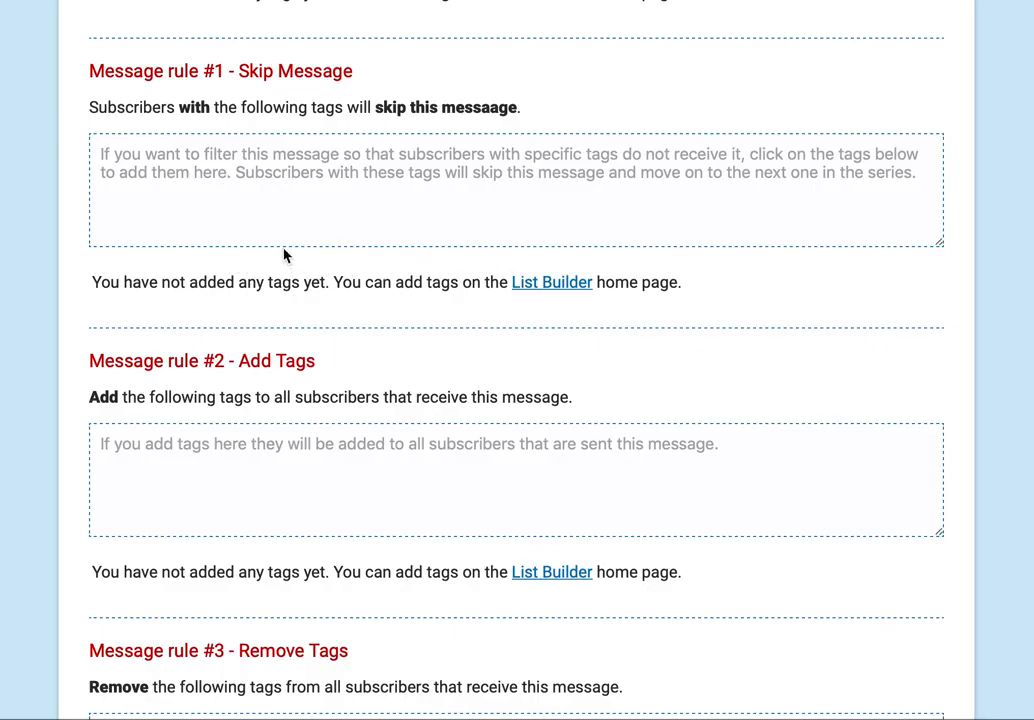
# - Save the second SEO Tips message, subject '%FirstName%' with a 2-day wait
pyautogui.scroll(10, 486, 268)
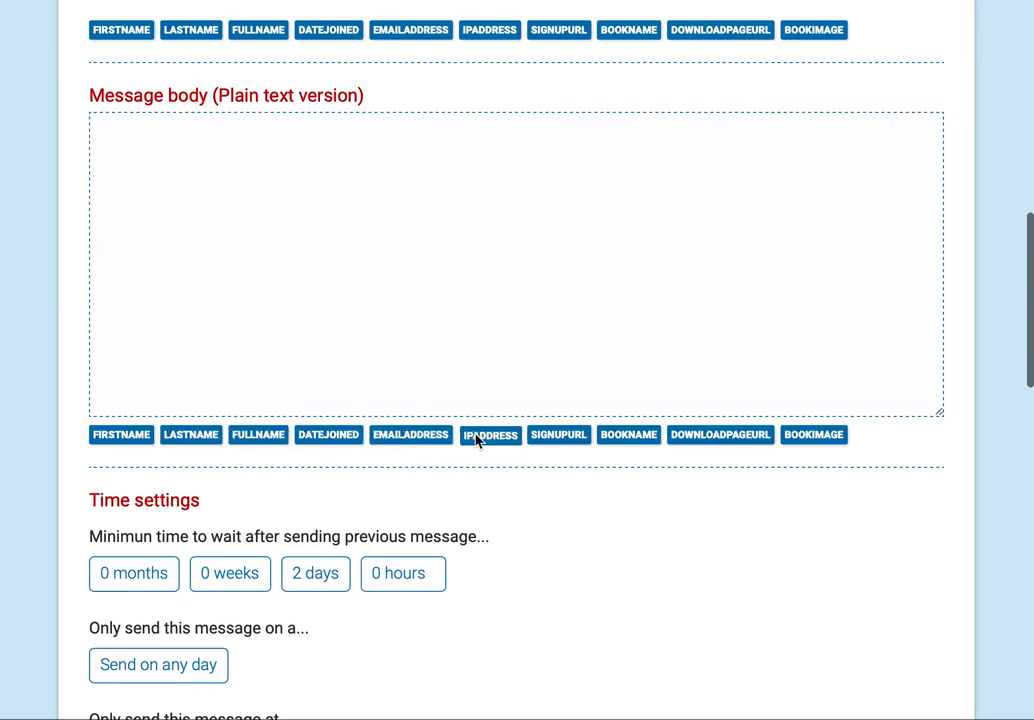
pyautogui.scroll(-5, 552, 514)
pyautogui.scroll(-7, 552, 514)
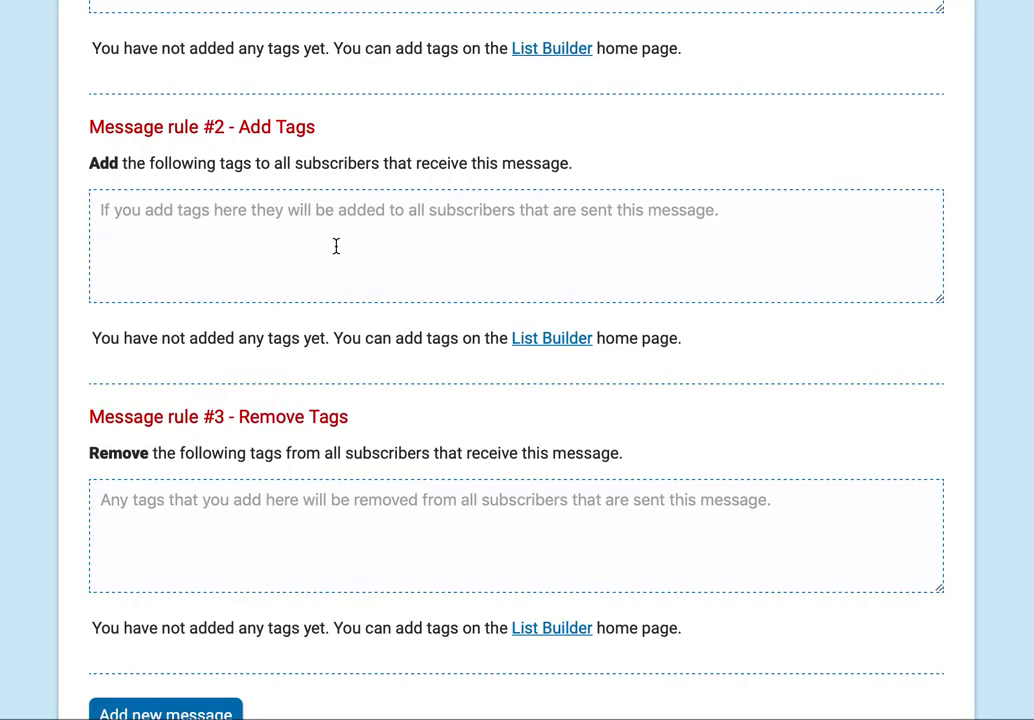
pyautogui.scroll(-2, 336, 246)
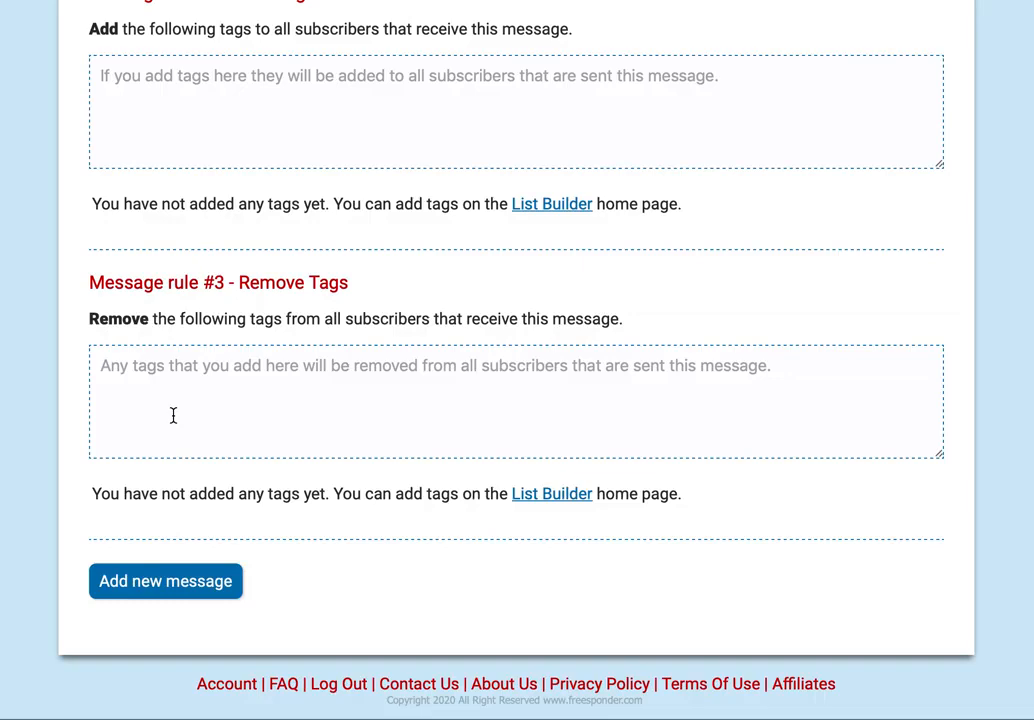
pyautogui.scroll(4, 173, 415)
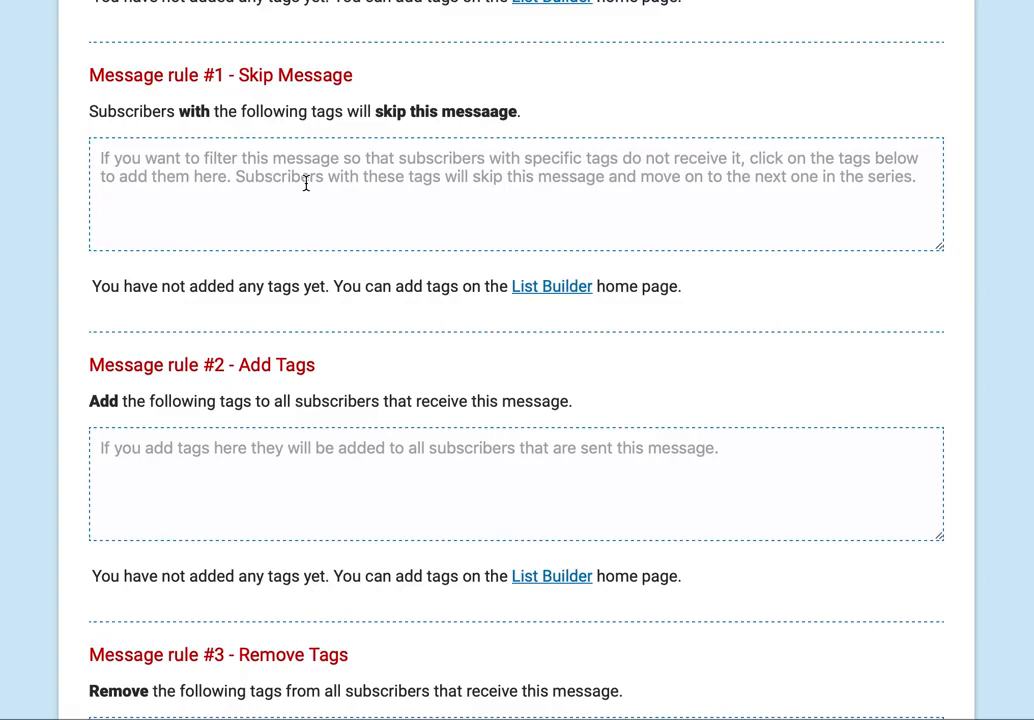
pyautogui.scroll(-5, 306, 183)
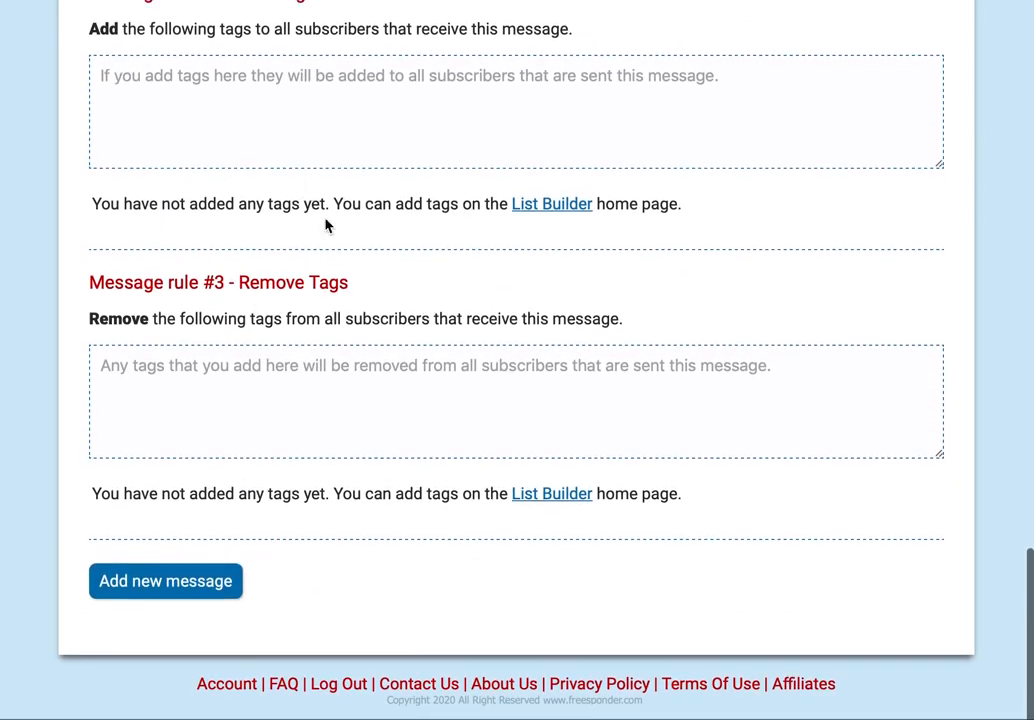
pyautogui.click(170, 586)
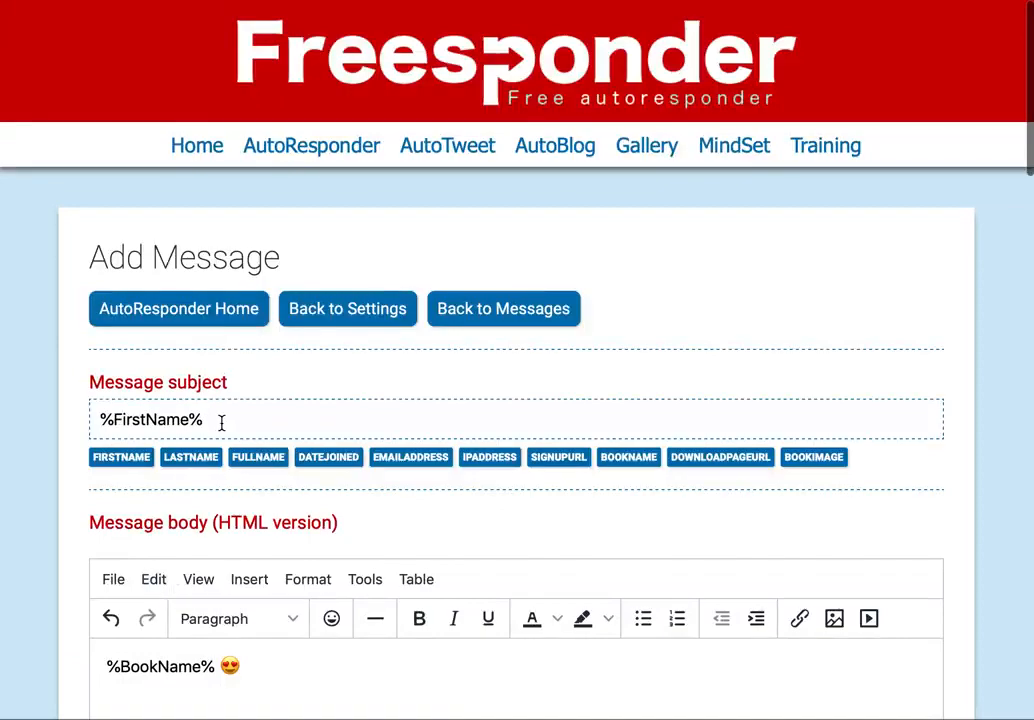
pyautogui.scroll(-10, 222, 422)
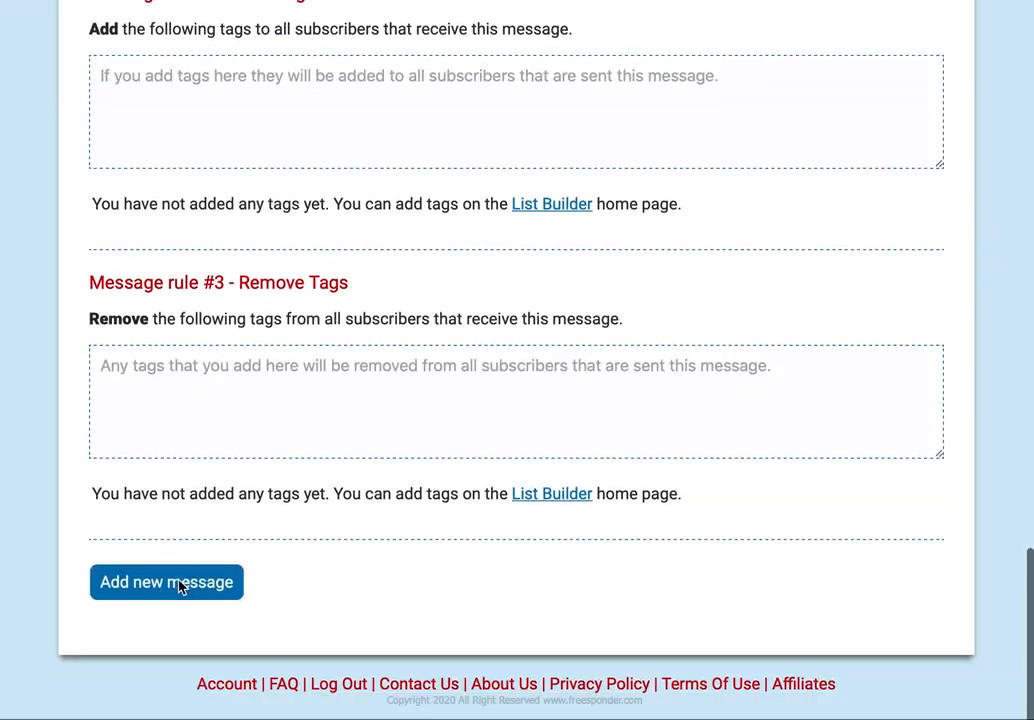
pyautogui.click(180, 587)
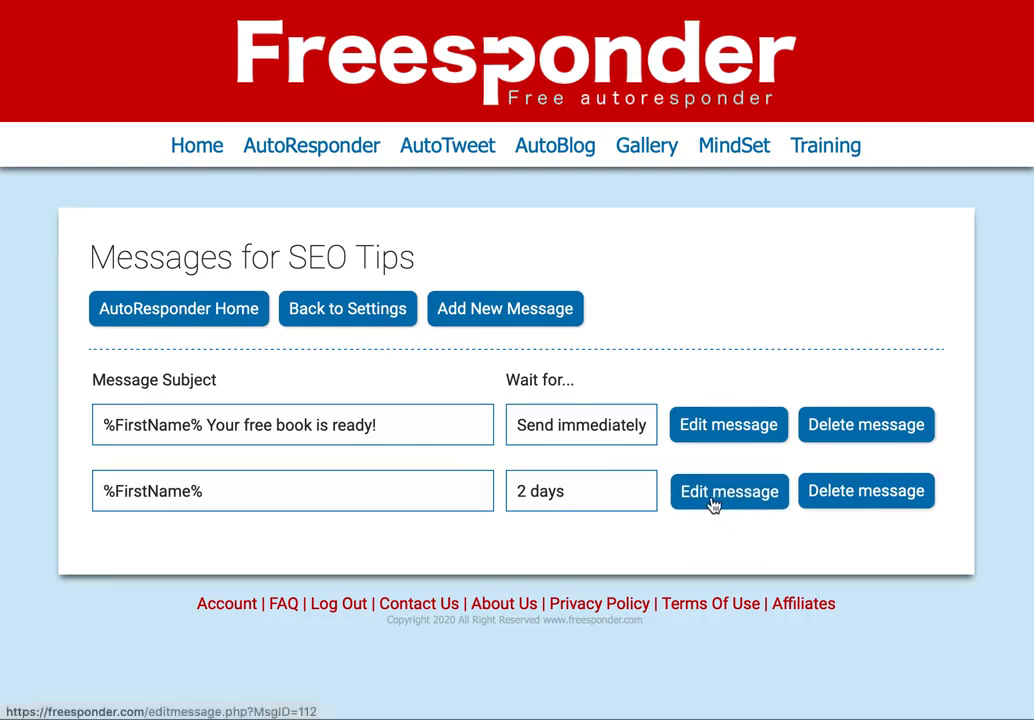
# - Delete the 2-day '%FirstName%' message and go to the SEO Tips broadcasts
pyautogui.click(868, 492)
pyautogui.click(704, 362)
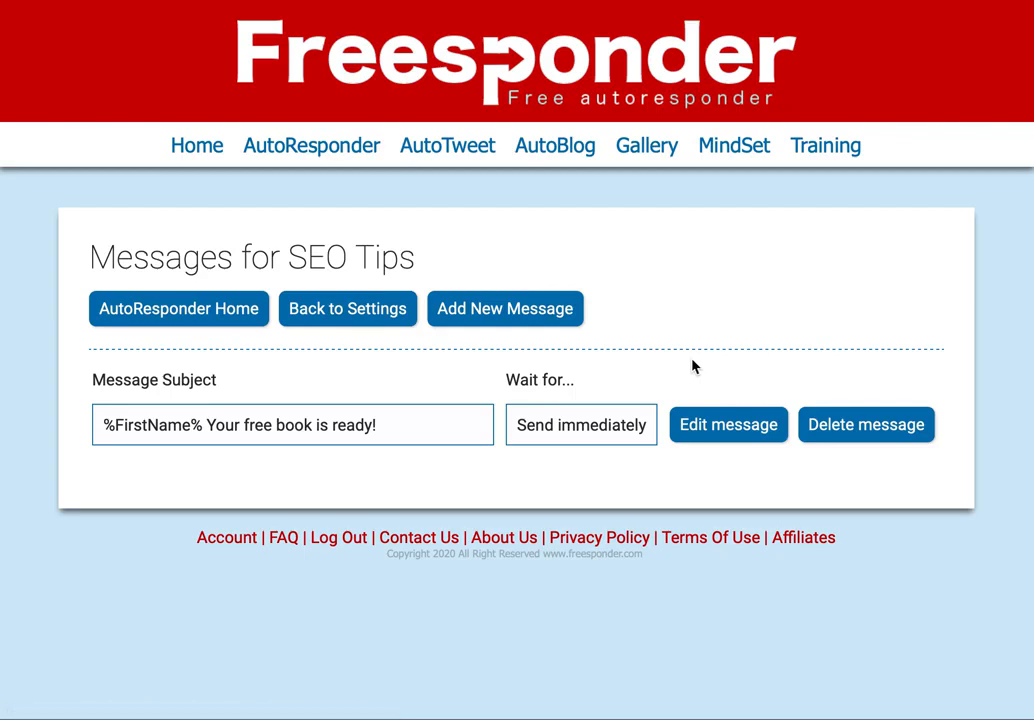
pyautogui.click(381, 316)
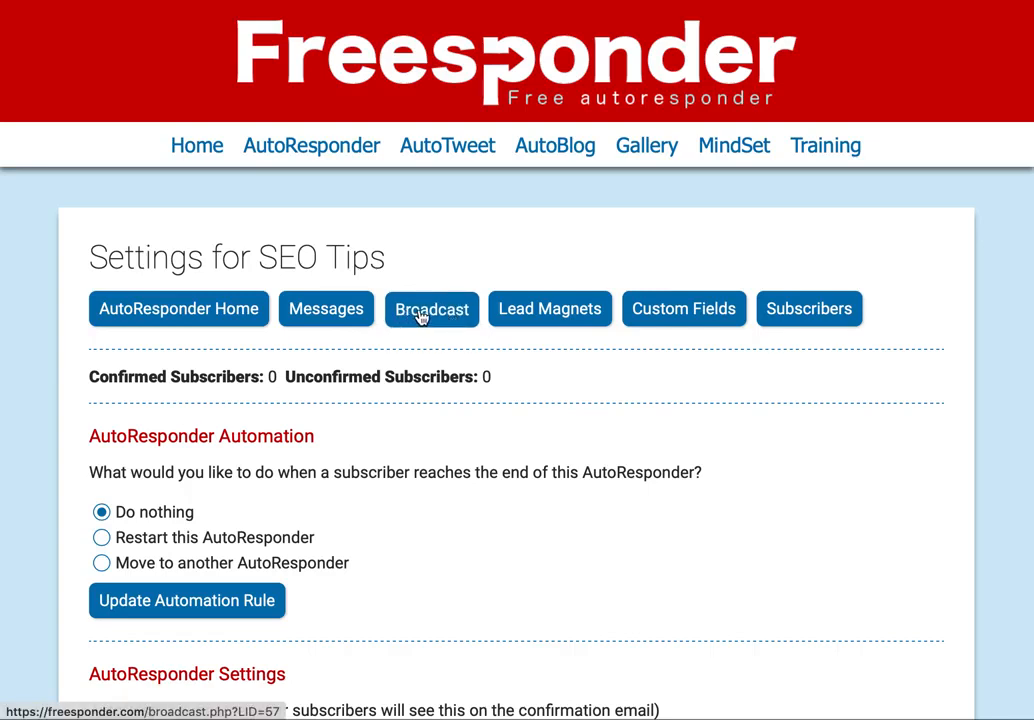
pyautogui.click(421, 316)
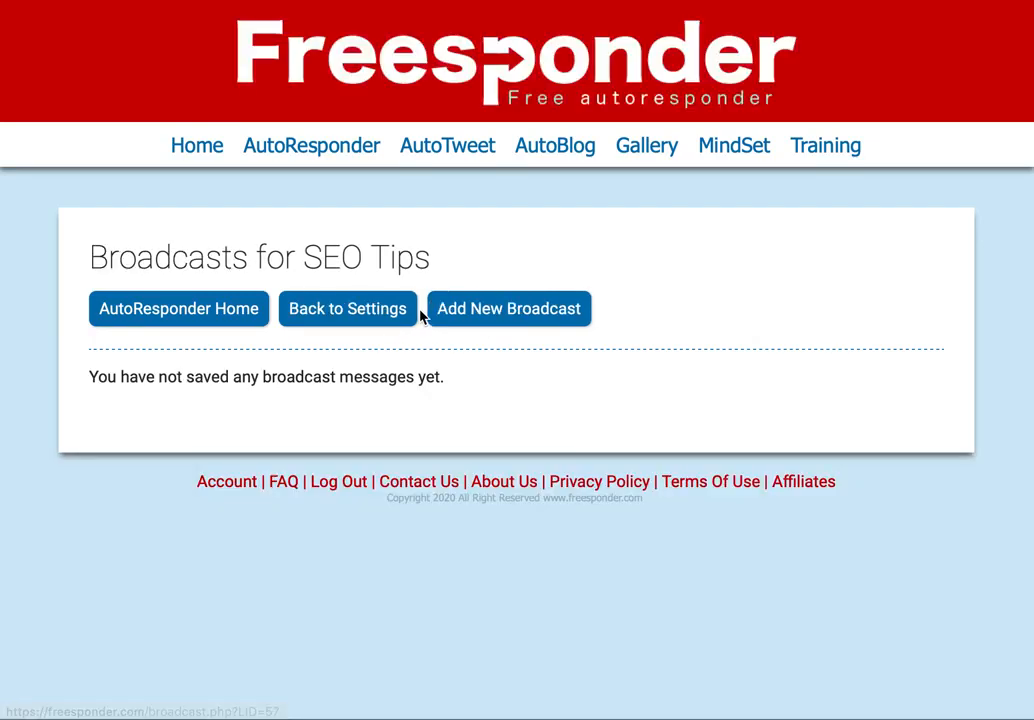
pyautogui.click(519, 318)
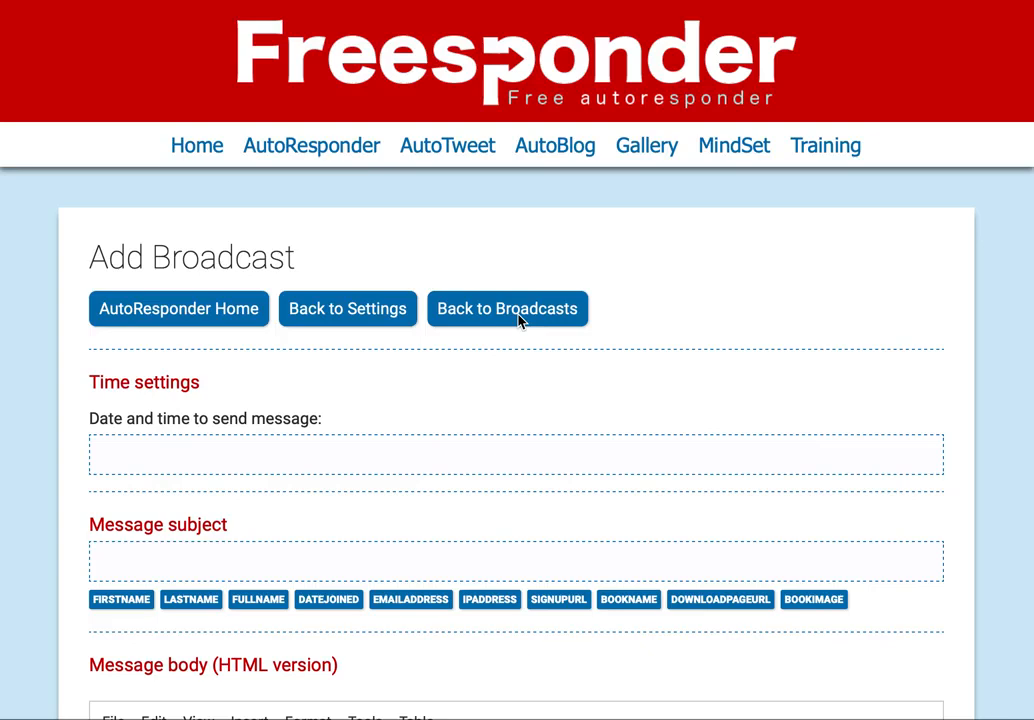
pyautogui.click(162, 462)
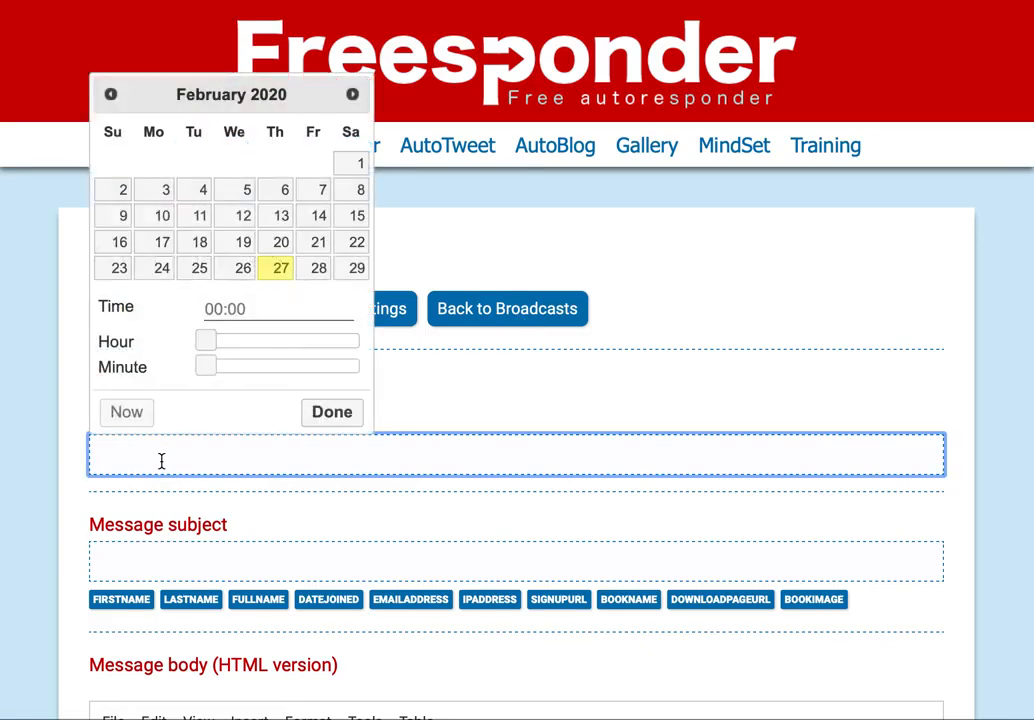
pyautogui.click(138, 422)
pyautogui.click(61, 411)
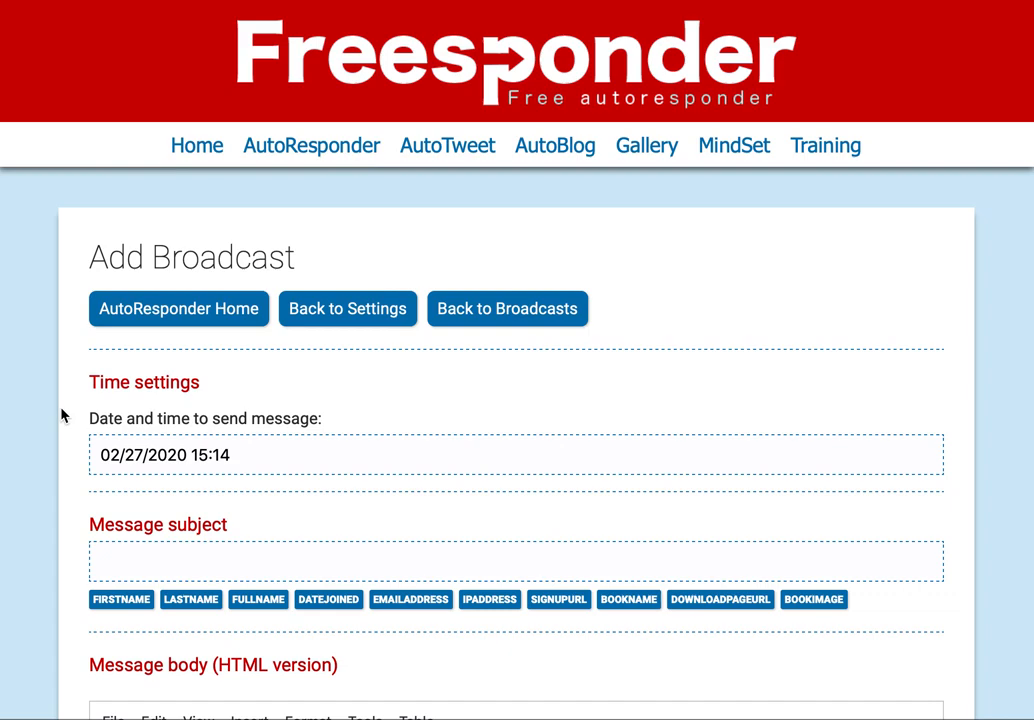
pyautogui.scroll(-5, 61, 414)
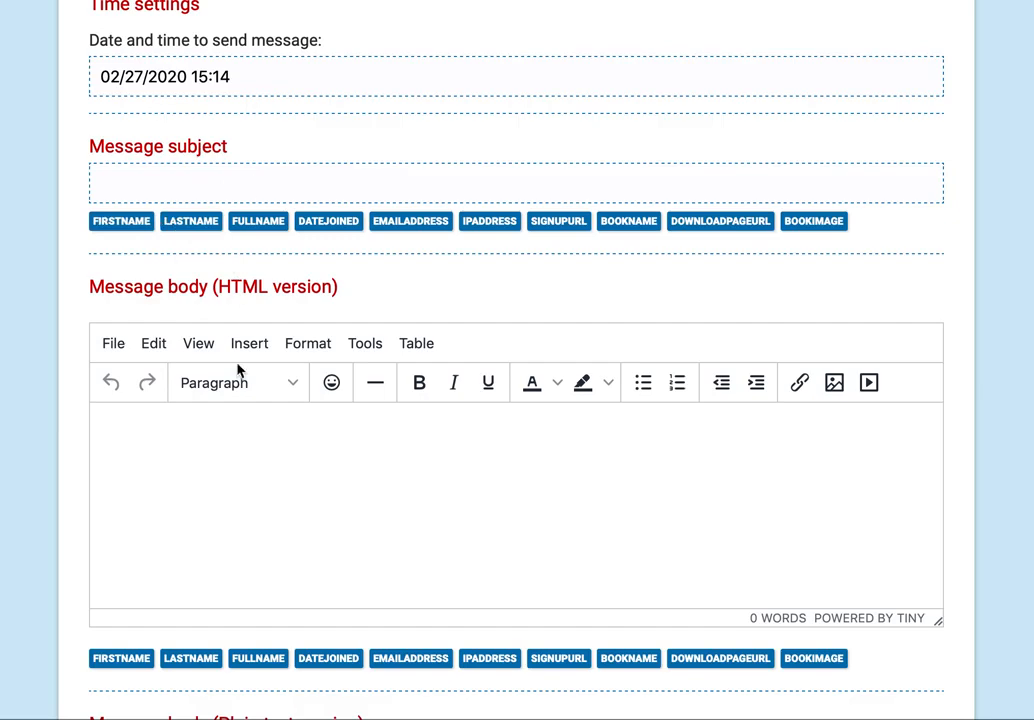
pyautogui.scroll(-2, 210, 455)
pyautogui.scroll(-8, 208, 456)
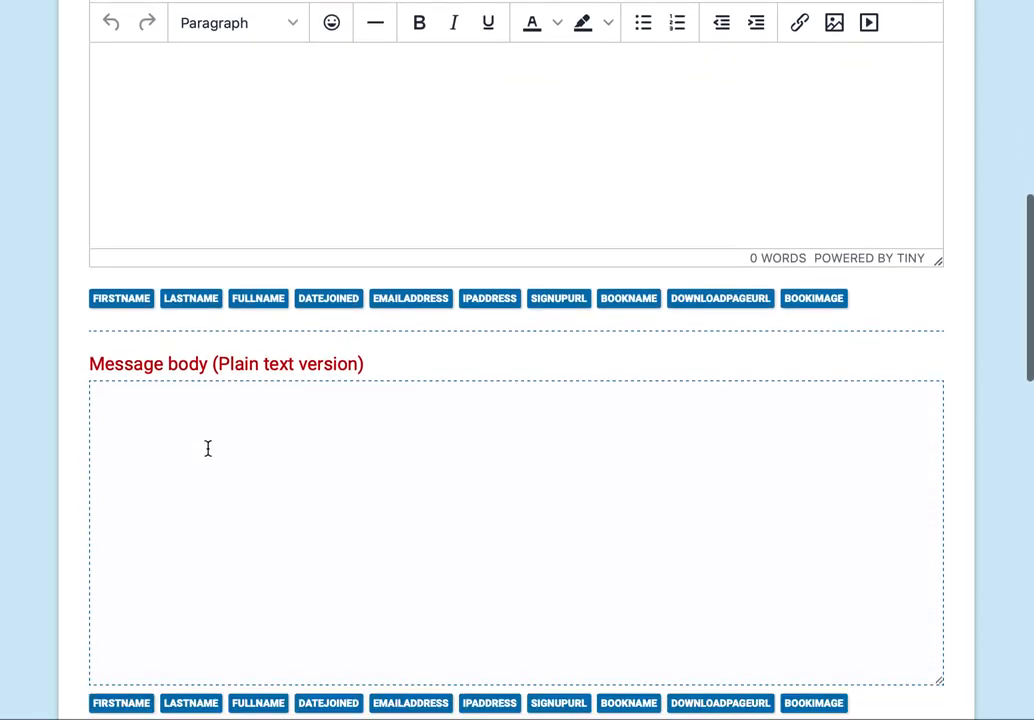
pyautogui.scroll(-5, 208, 449)
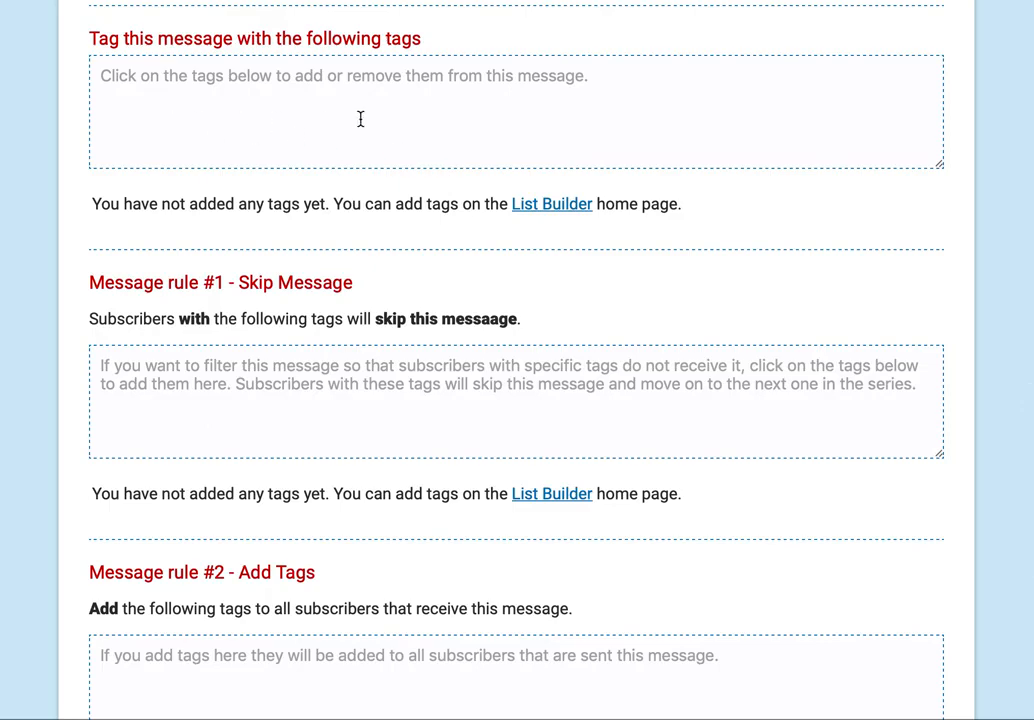
pyautogui.scroll(-3, 305, 342)
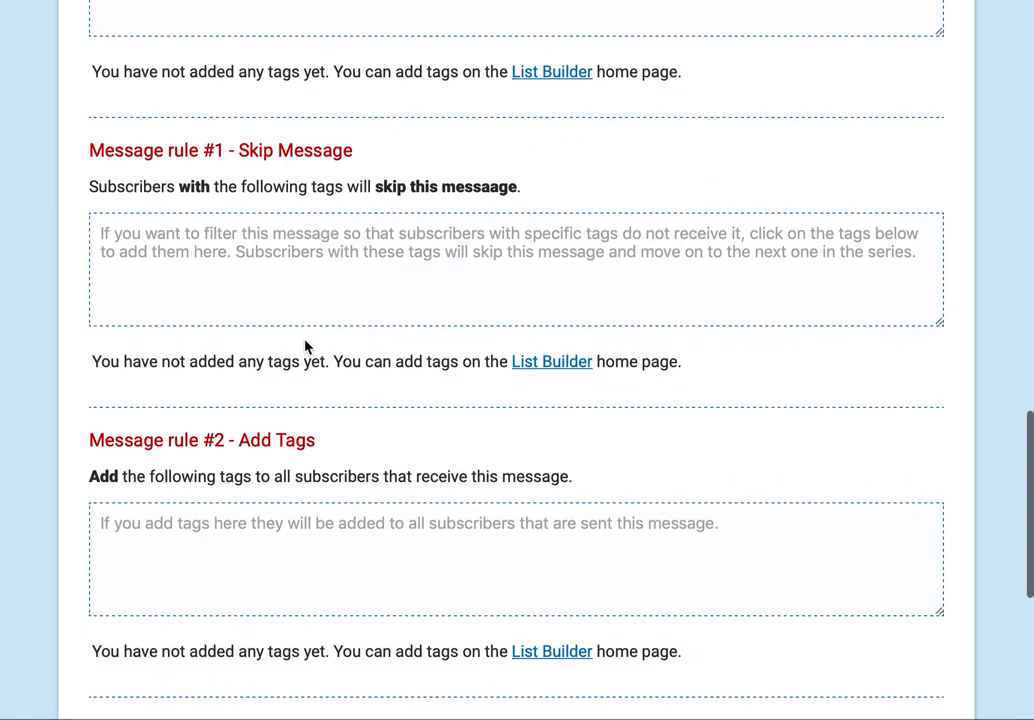
pyautogui.scroll(4, 399, 395)
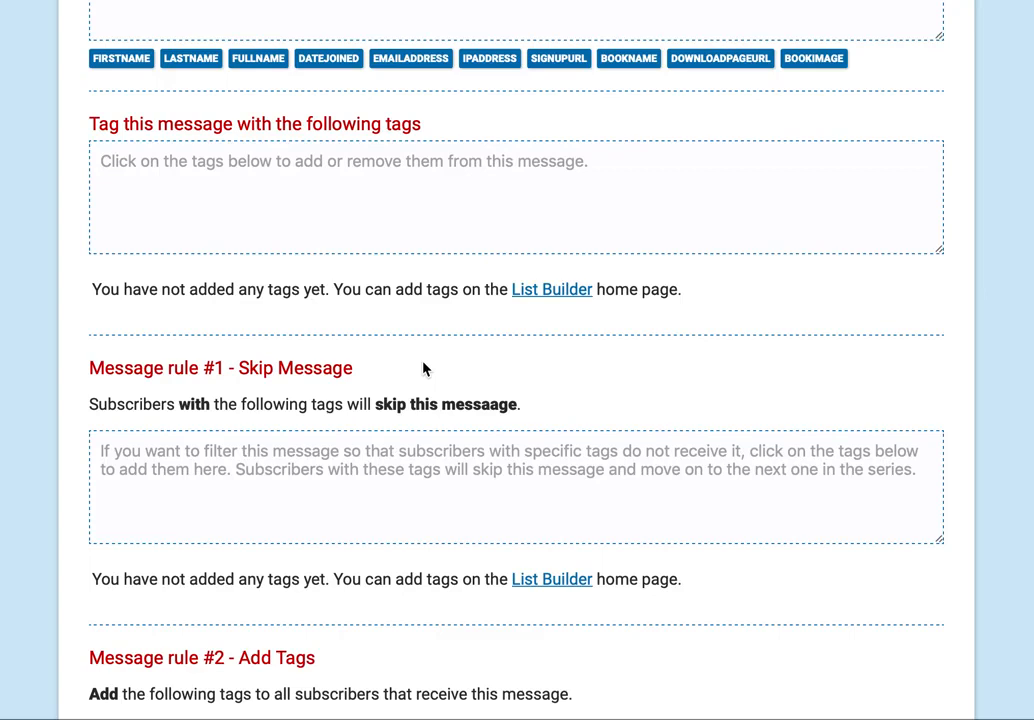
pyautogui.scroll(3, 423, 369)
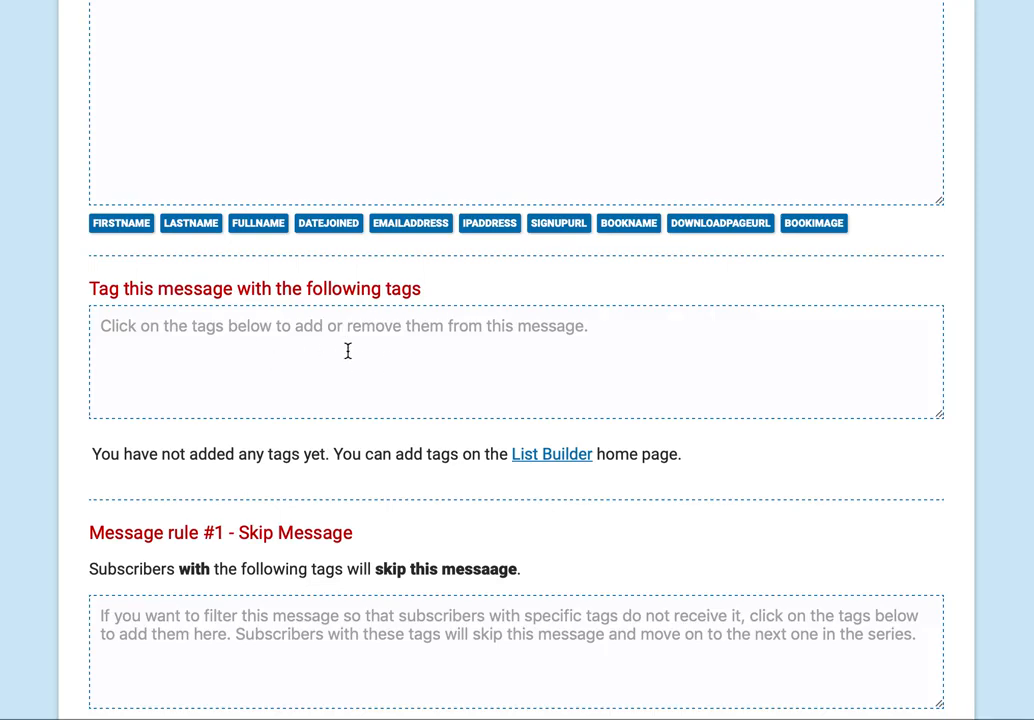
pyautogui.scroll(15, 348, 350)
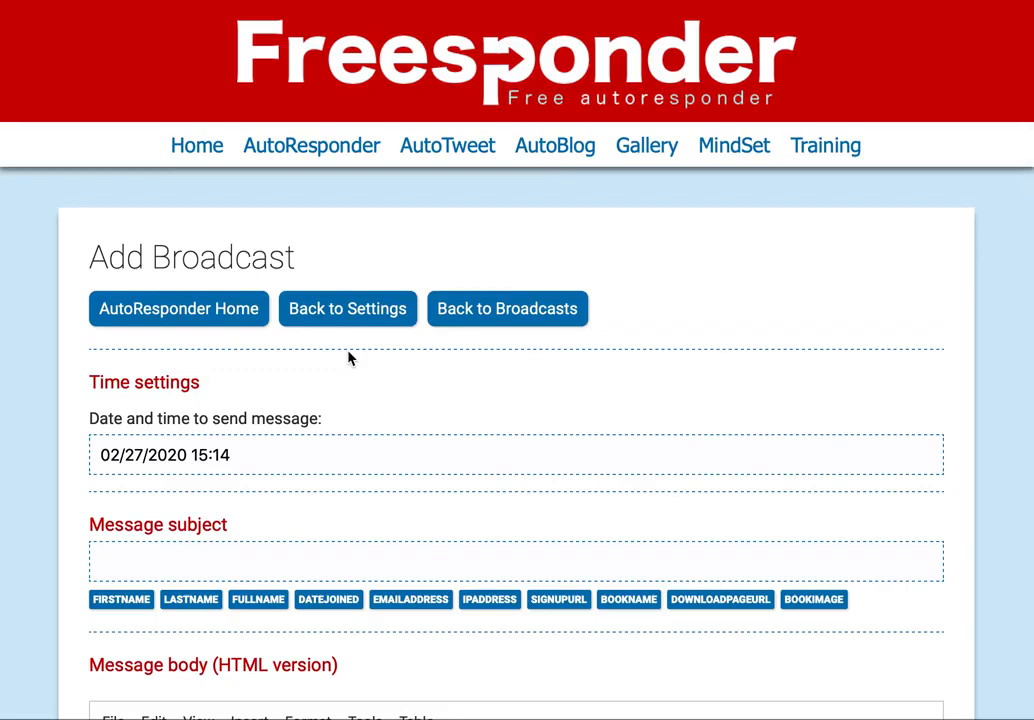
# - Change the broadcast send date to April 9, 2020 (04/09/2020 15:14) in the calendar
pyautogui.click(252, 455)
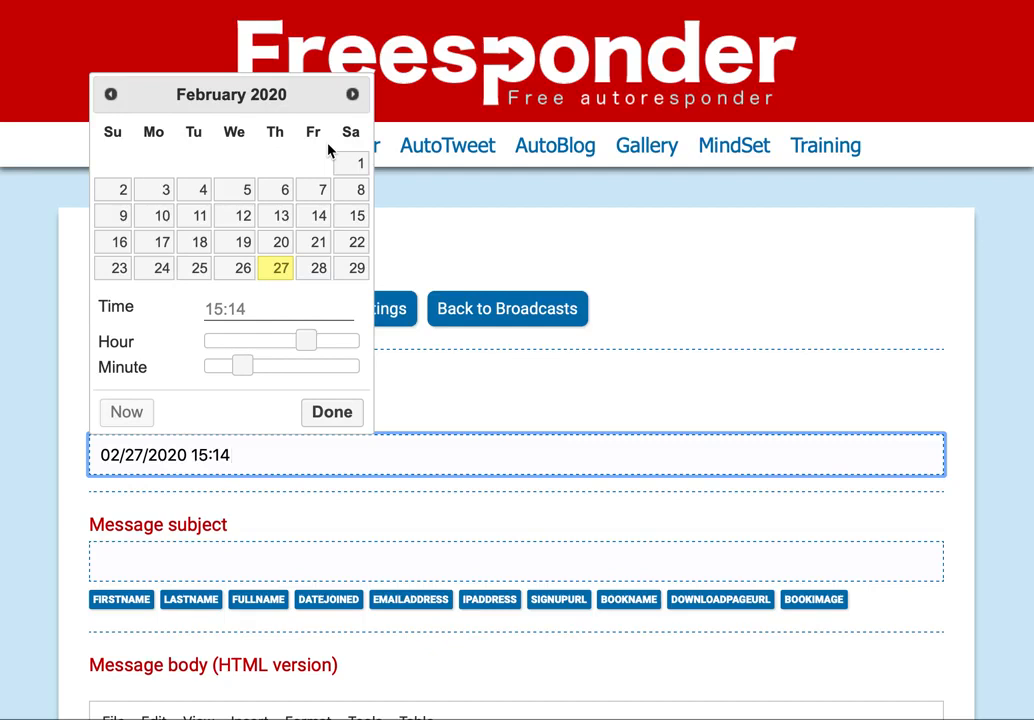
pyautogui.click(352, 94)
pyautogui.click(352, 94)
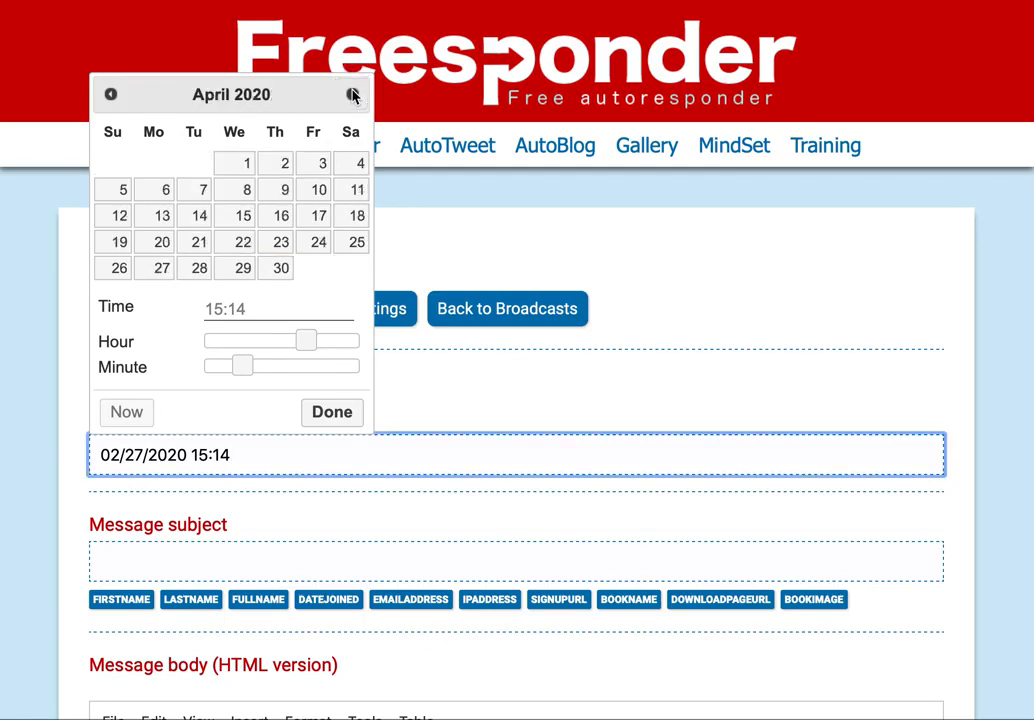
pyautogui.click(283, 193)
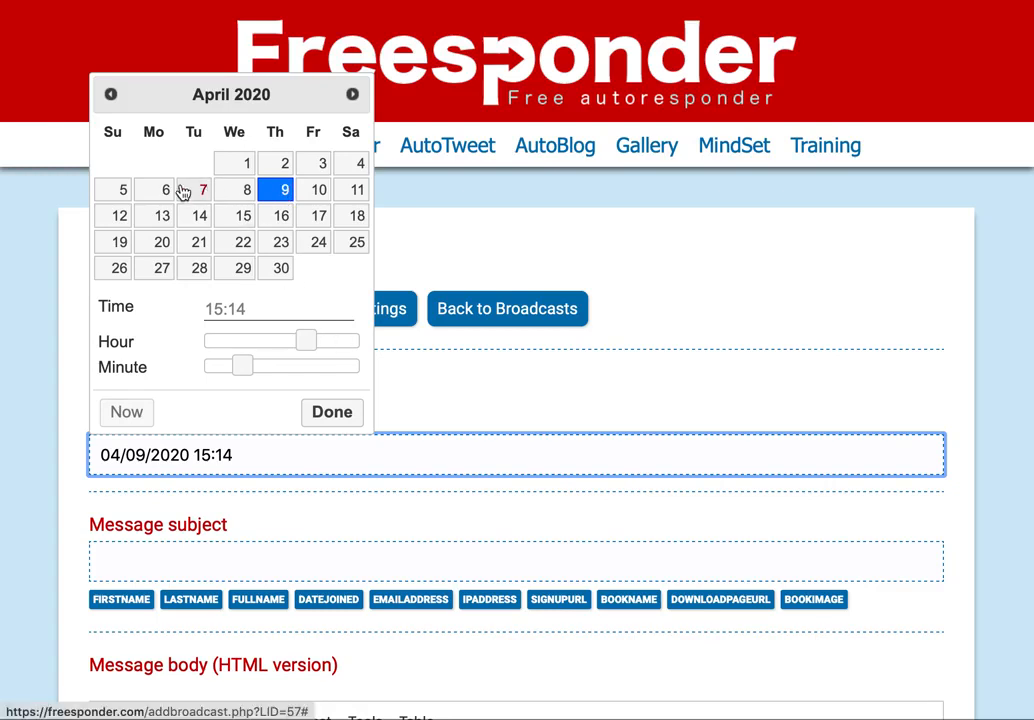
pyautogui.click(111, 94)
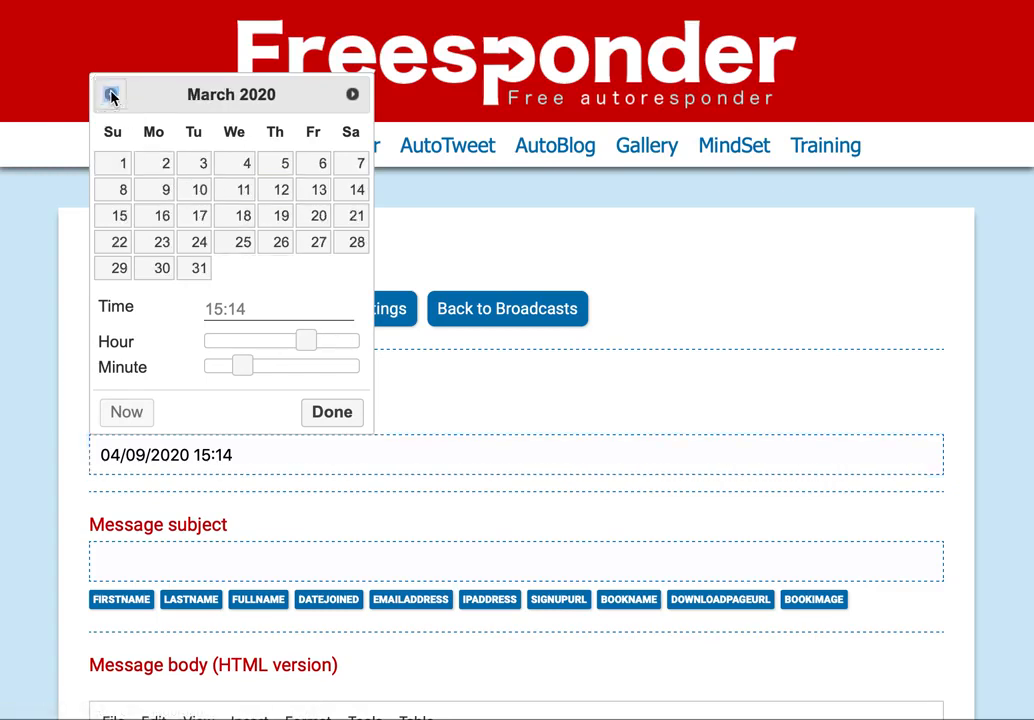
pyautogui.click(111, 94)
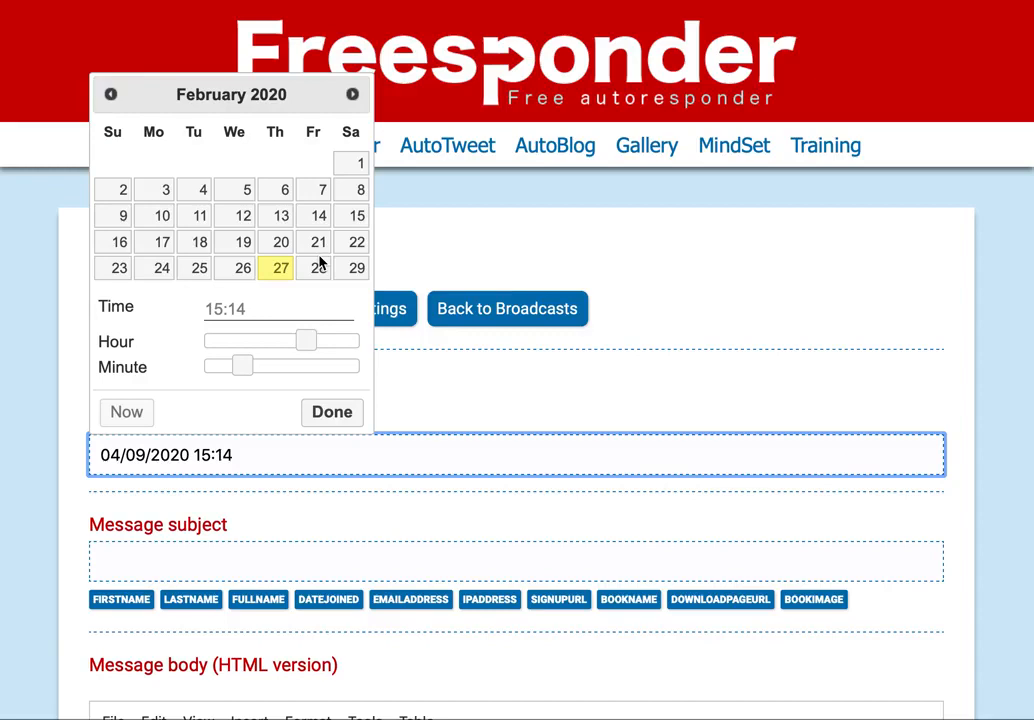
pyautogui.click(739, 346)
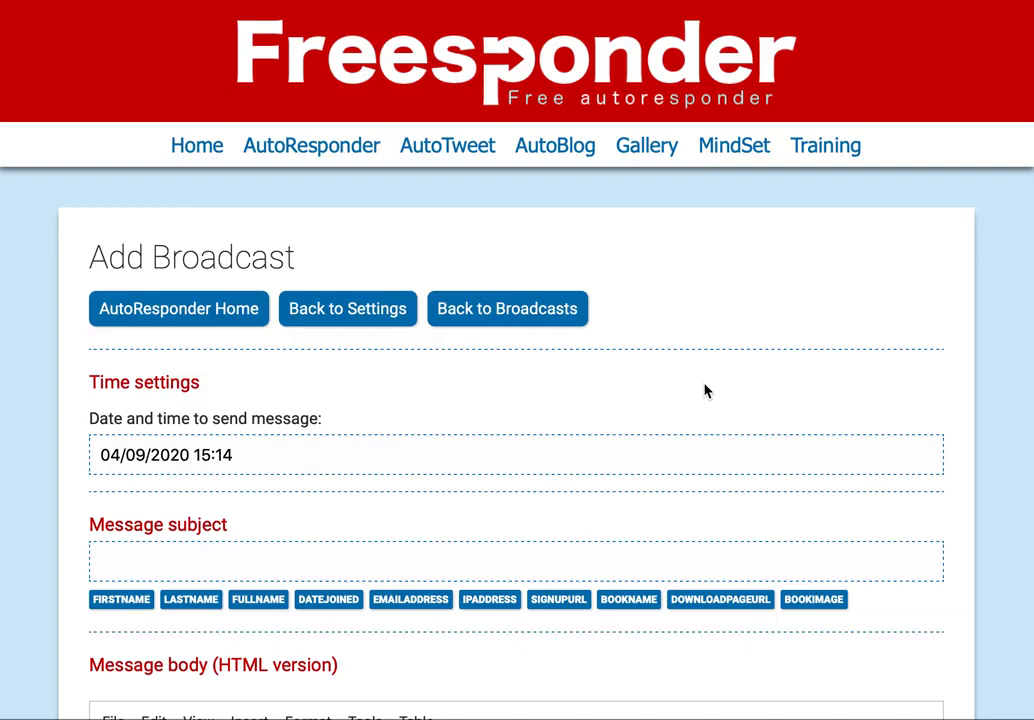
# - Save the account tags Product1 and Product2 on the Tags page
pyautogui.click(355, 320)
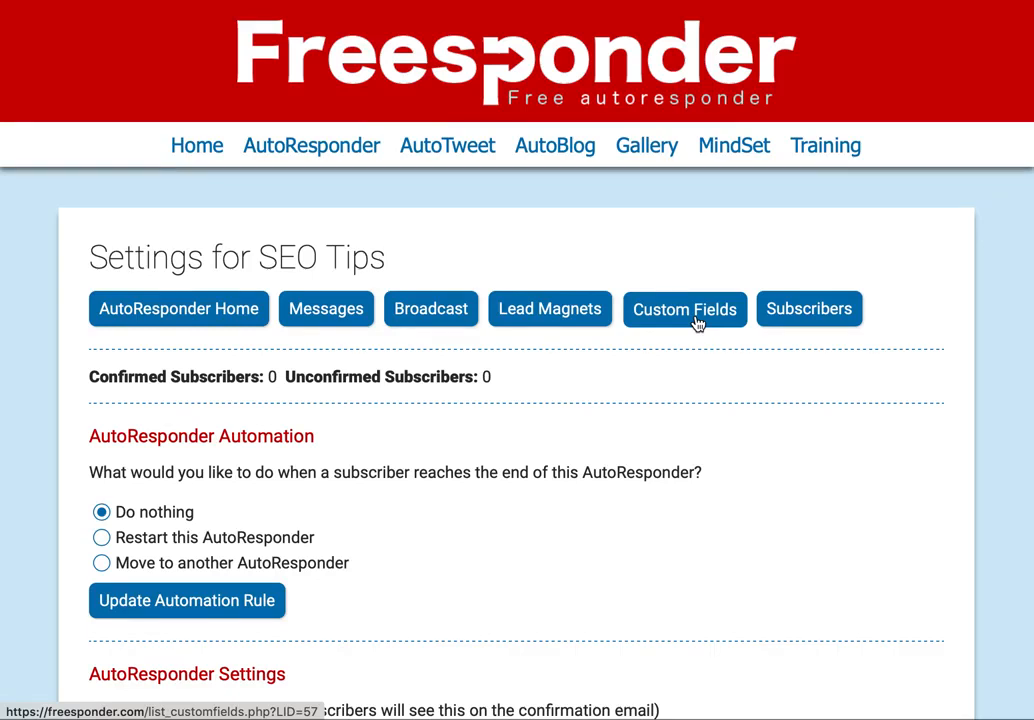
pyautogui.click(155, 325)
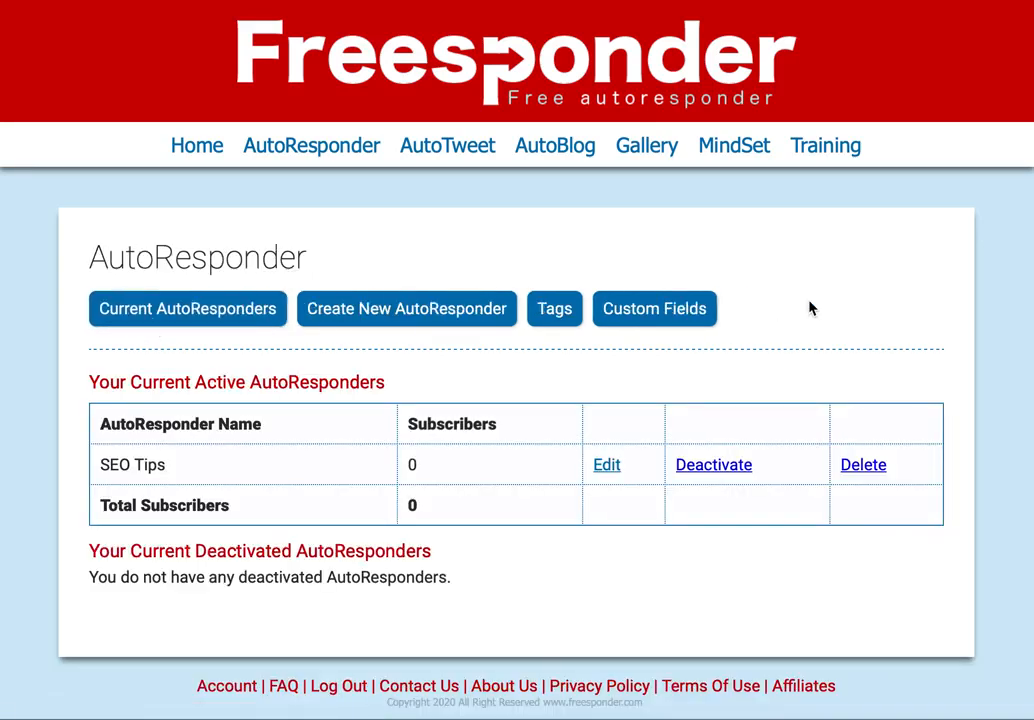
pyautogui.click(565, 318)
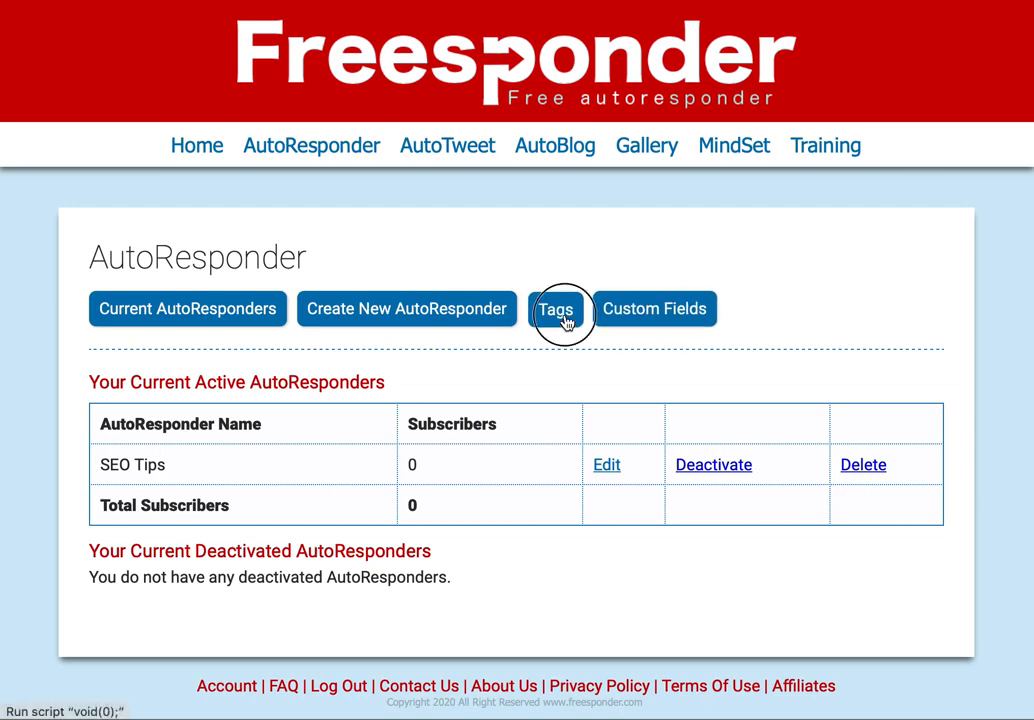
pyautogui.click(247, 462)
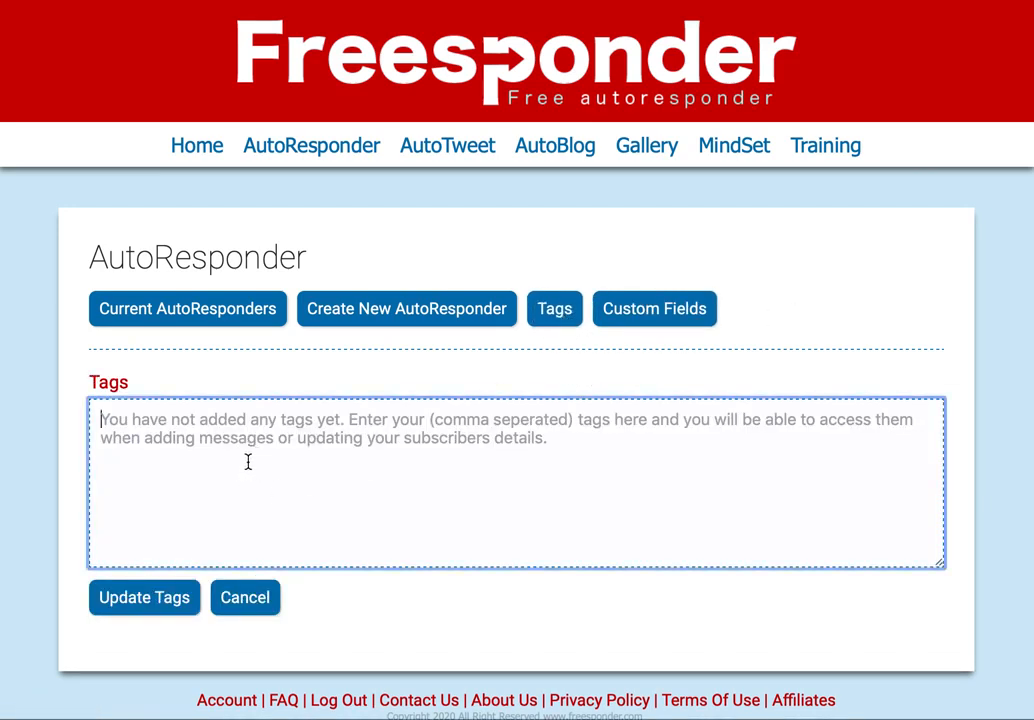
pyautogui.write('P')
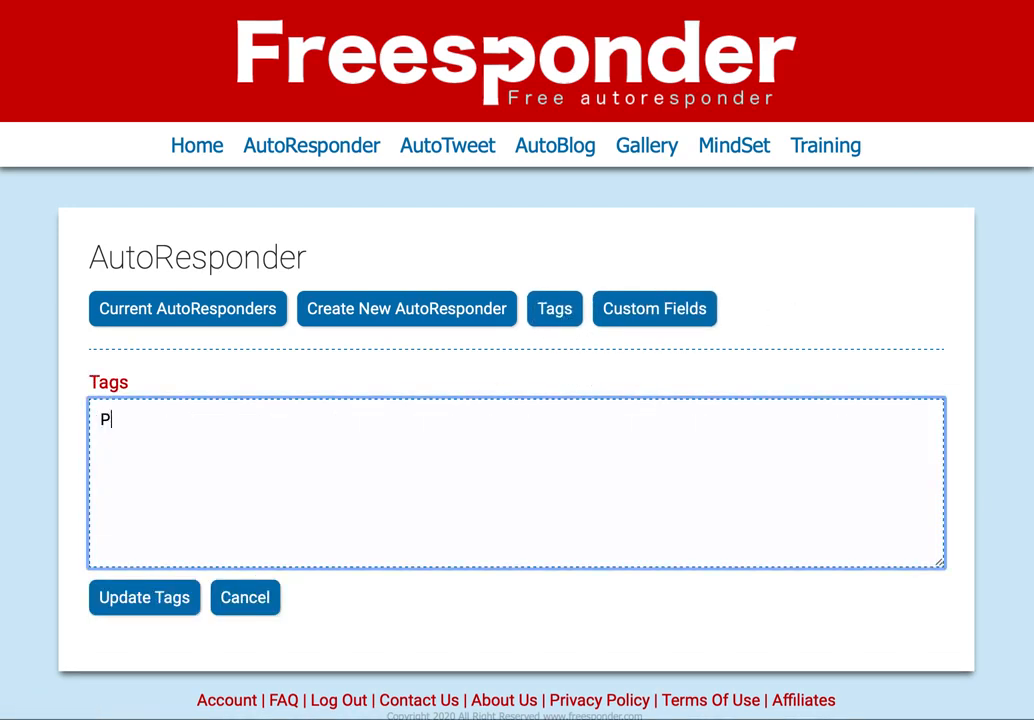
pyautogui.write('roduct1, Pro')
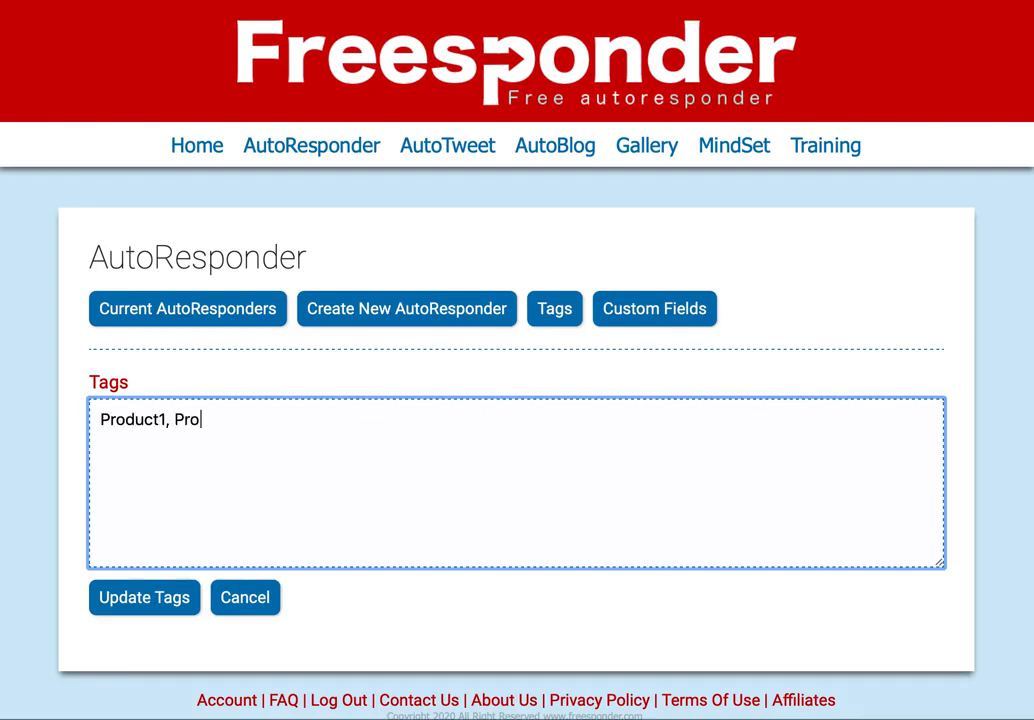
pyautogui.write('duct2,')
pyautogui.click(140, 600)
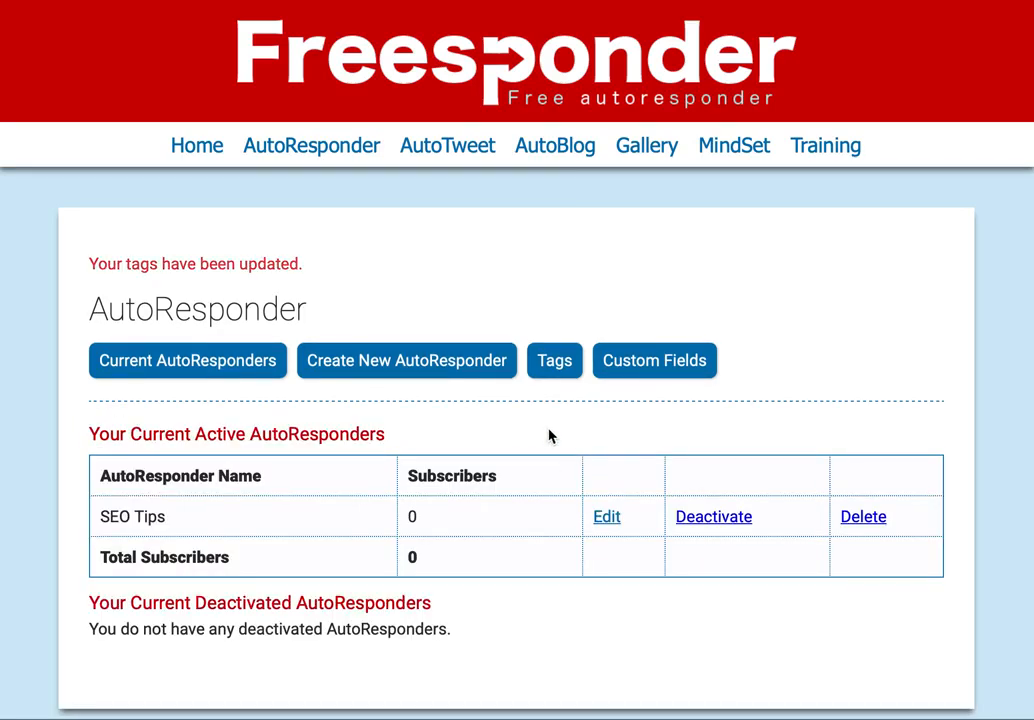
# - Start a new SEO Tips broadcast with a skip rule for Product1 subscribers
pyautogui.click(607, 516)
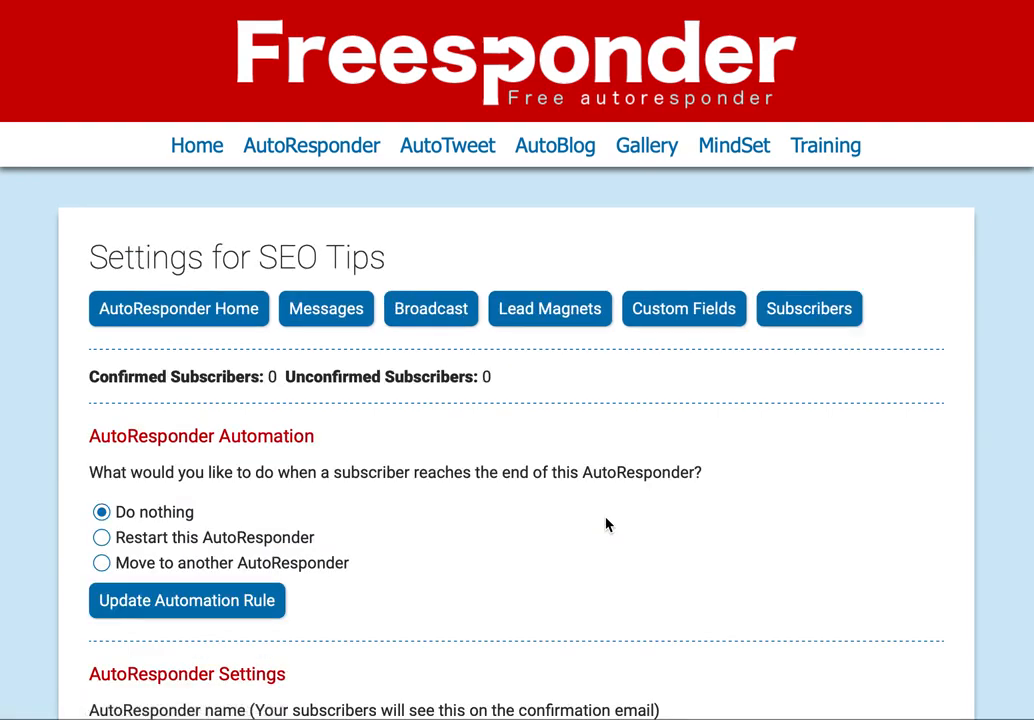
pyautogui.click(428, 322)
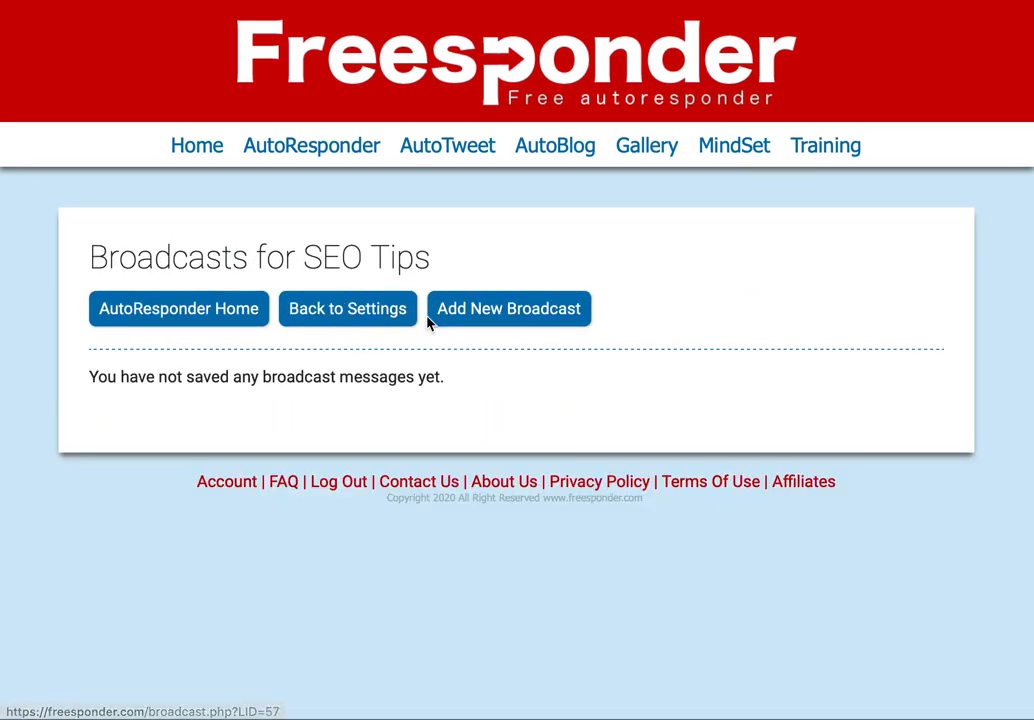
pyautogui.click(508, 316)
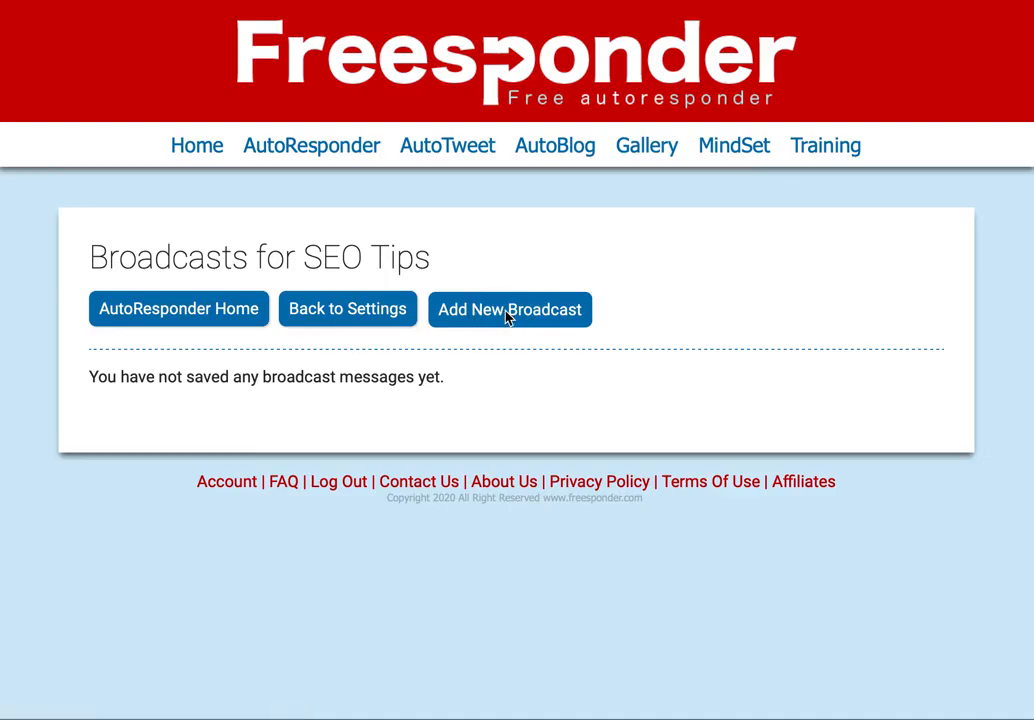
pyautogui.scroll(-8, 506, 316)
pyautogui.scroll(-10, 506, 317)
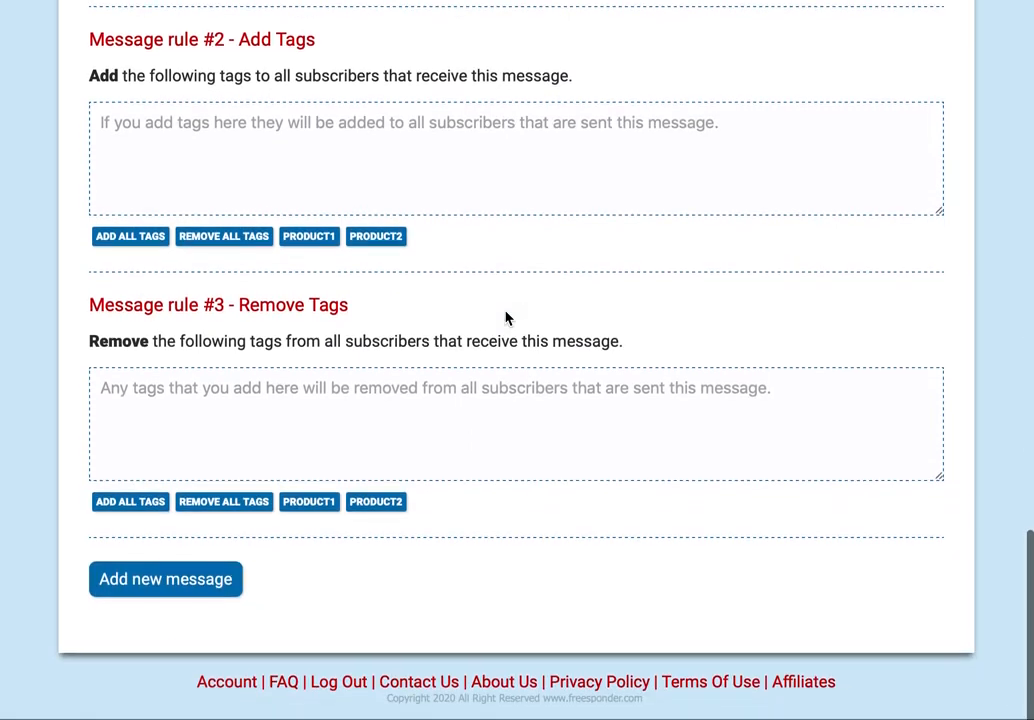
pyautogui.scroll(5, 506, 317)
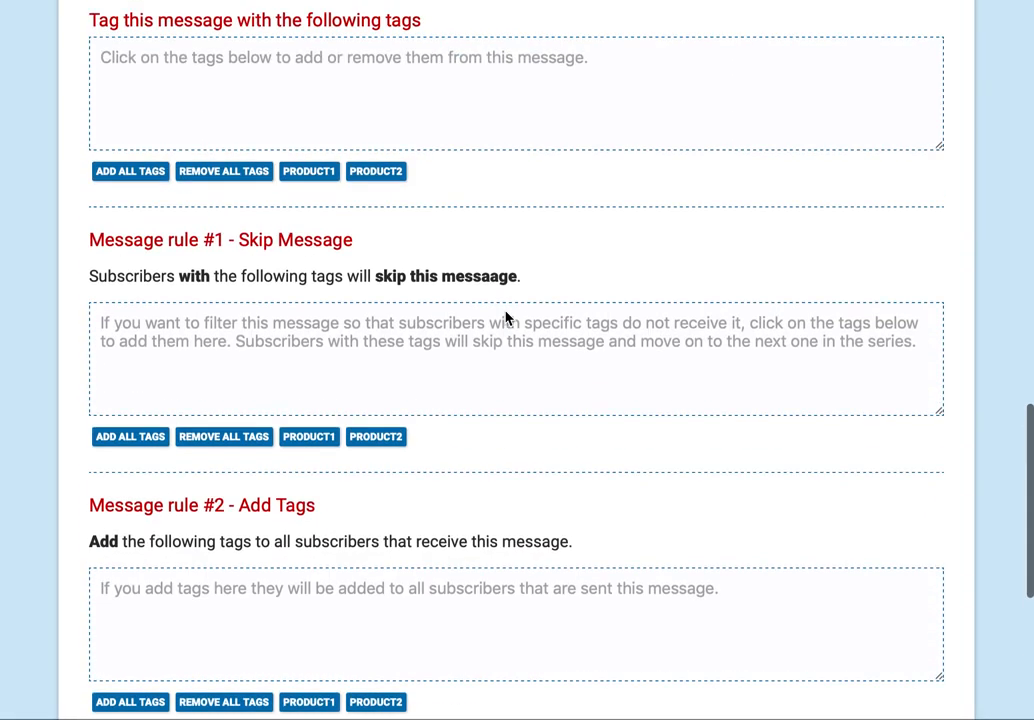
pyautogui.click(312, 438)
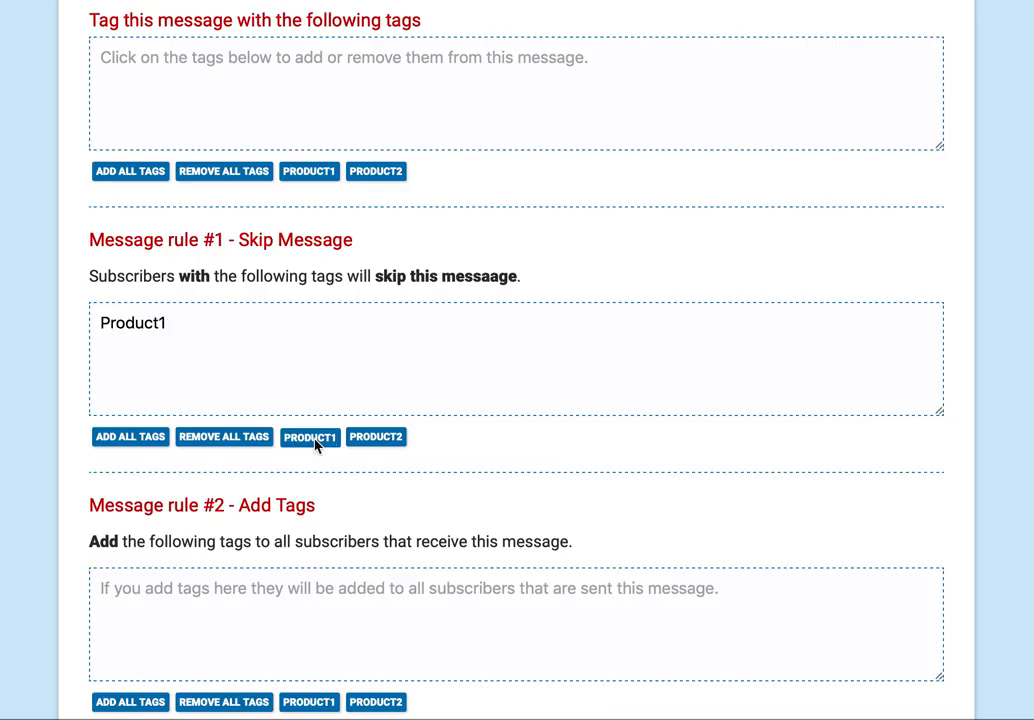
pyautogui.scroll(20, 314, 444)
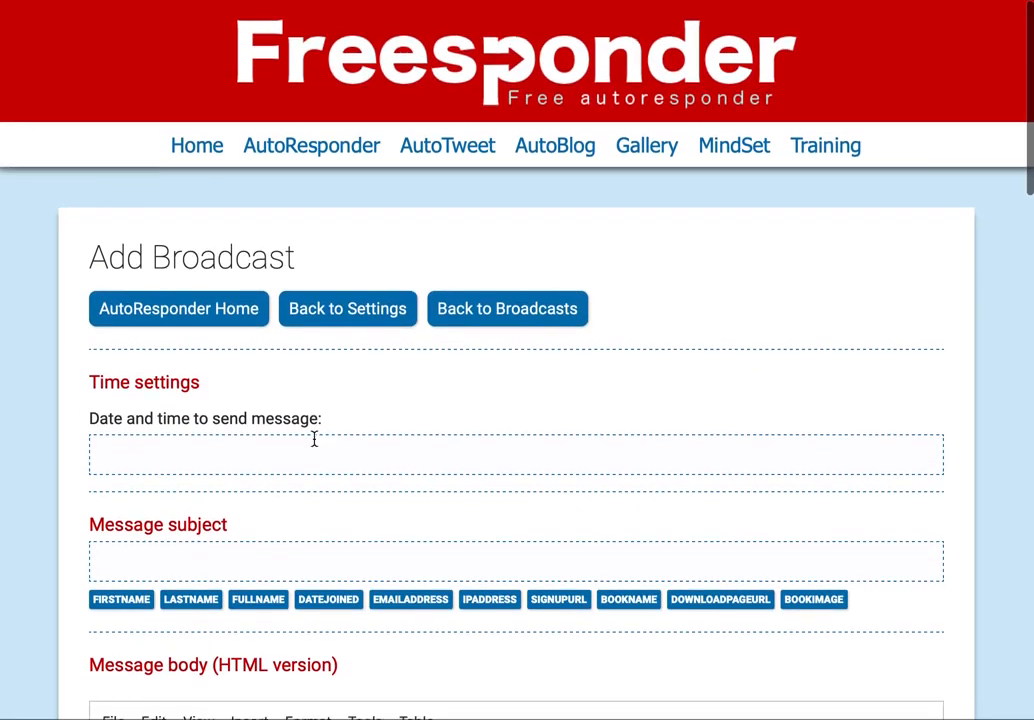
# - Check the saved tags Product1, Product2 and go to the Custom Fields page
pyautogui.click(206, 322)
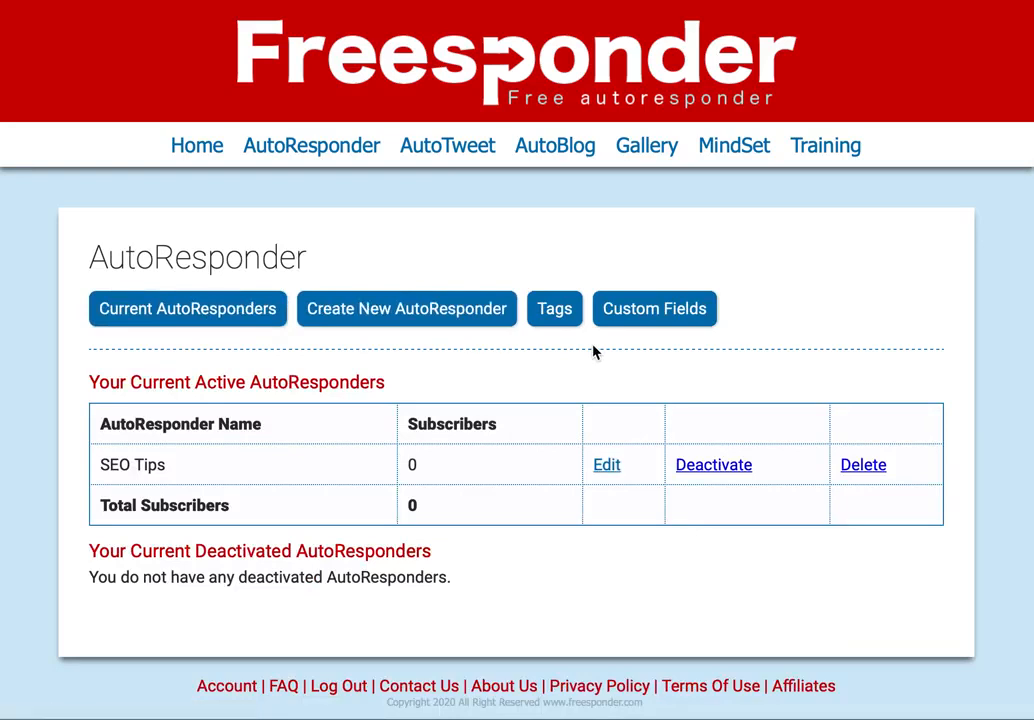
pyautogui.click(555, 311)
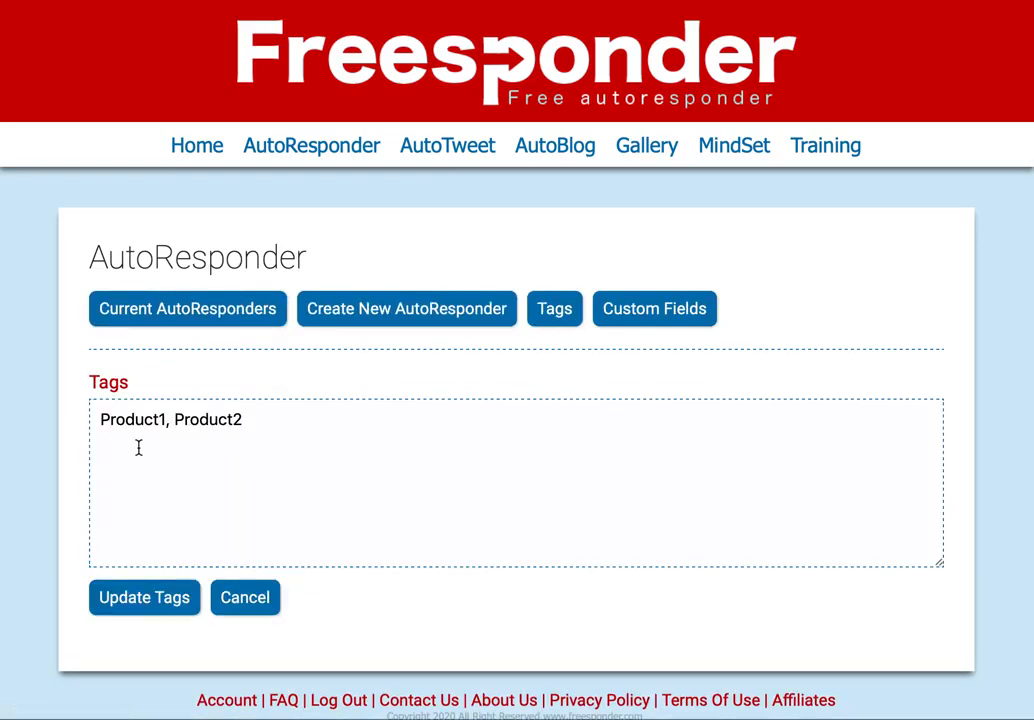
pyautogui.click(305, 431)
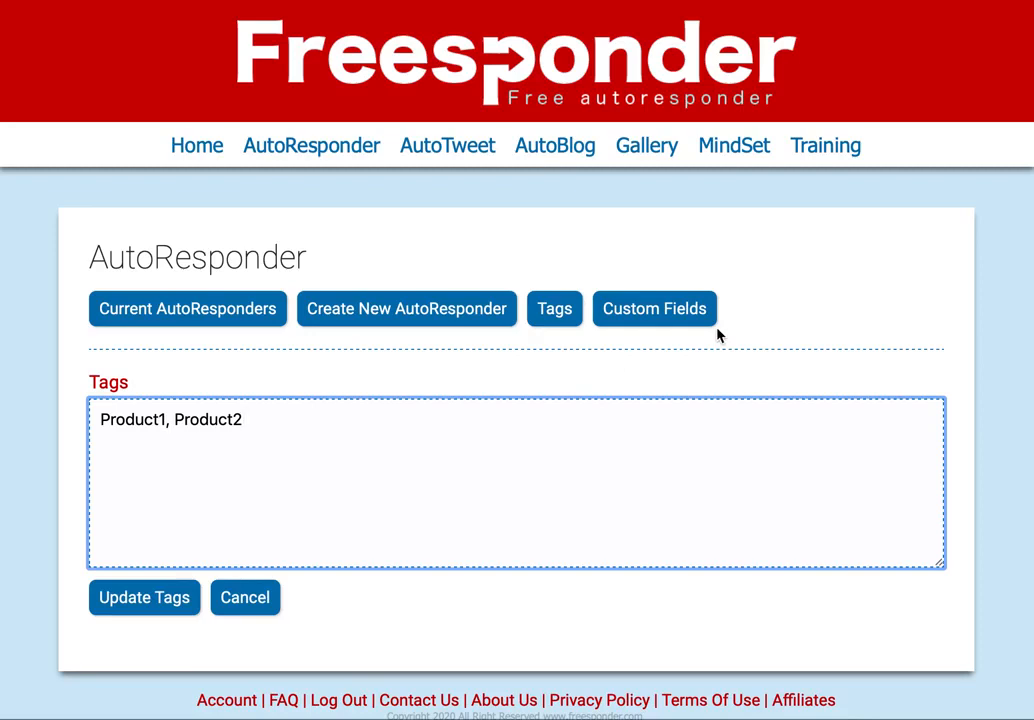
pyautogui.click(674, 316)
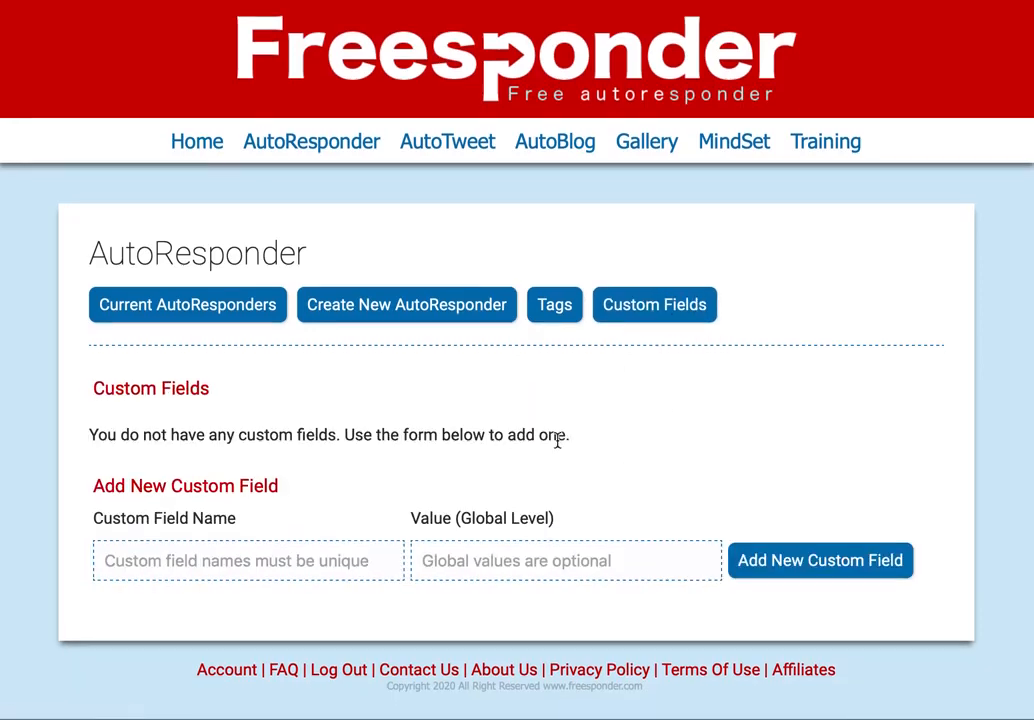
# - Create the custom field 'Weight loss goal' with global value 'Slim'
pyautogui.click(291, 565)
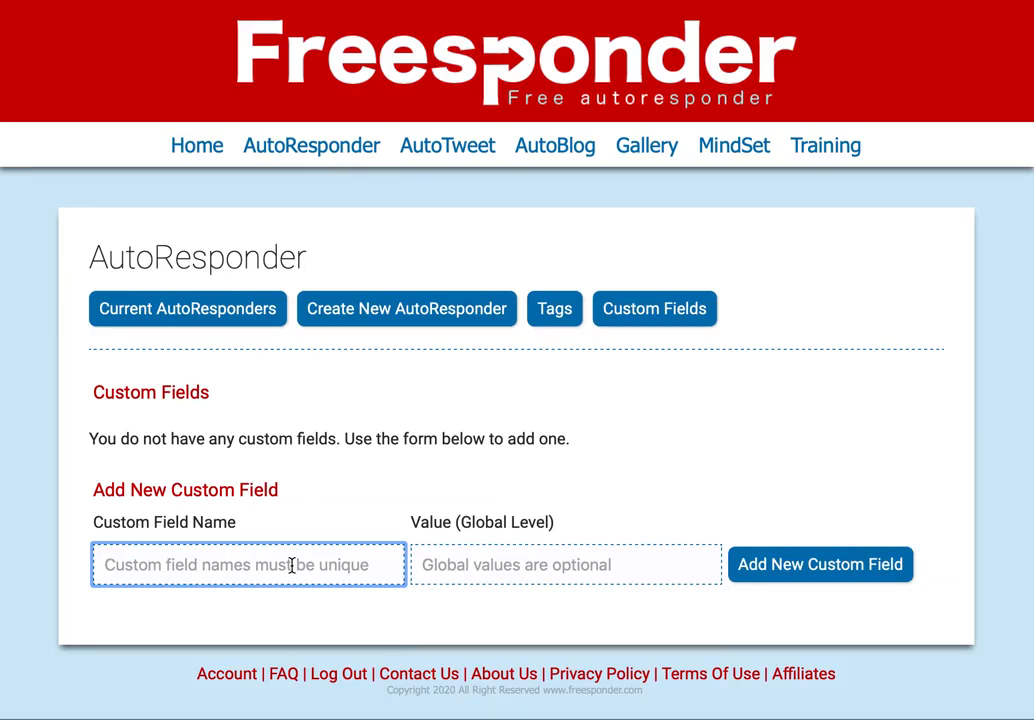
pyautogui.write('Weight loss goal')
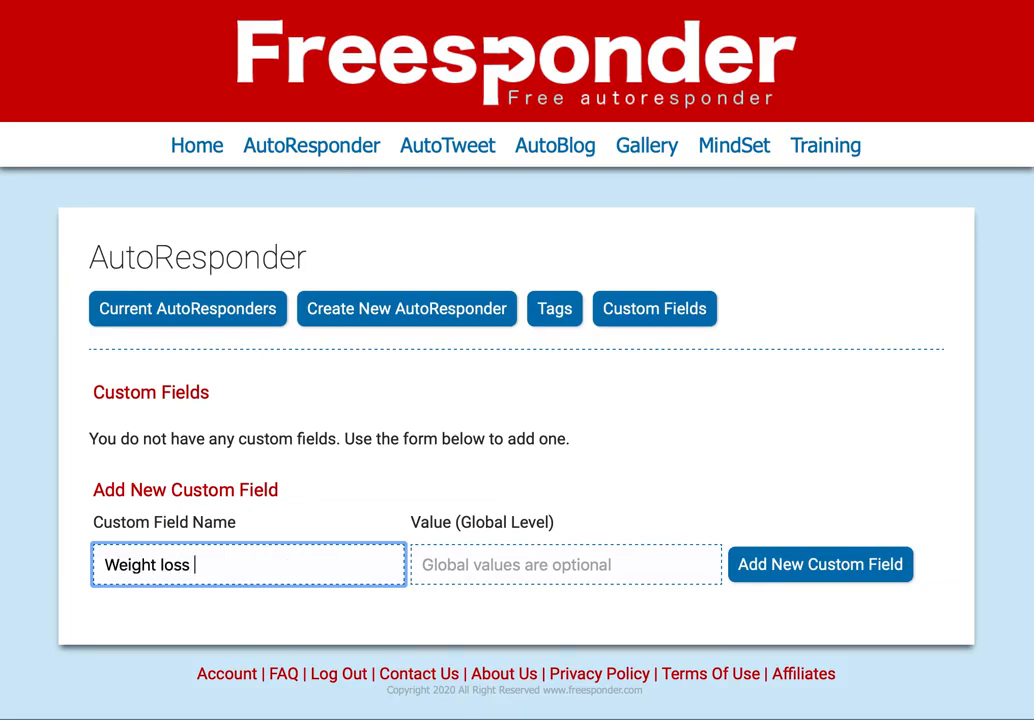
pyautogui.click(513, 568)
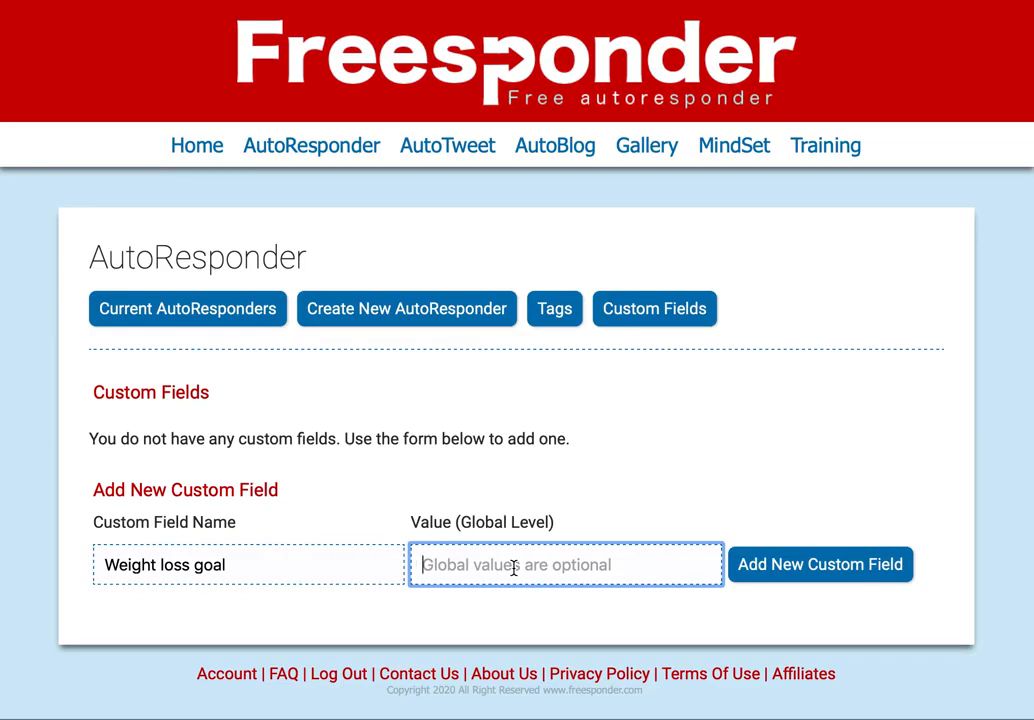
pyautogui.write('Slim')
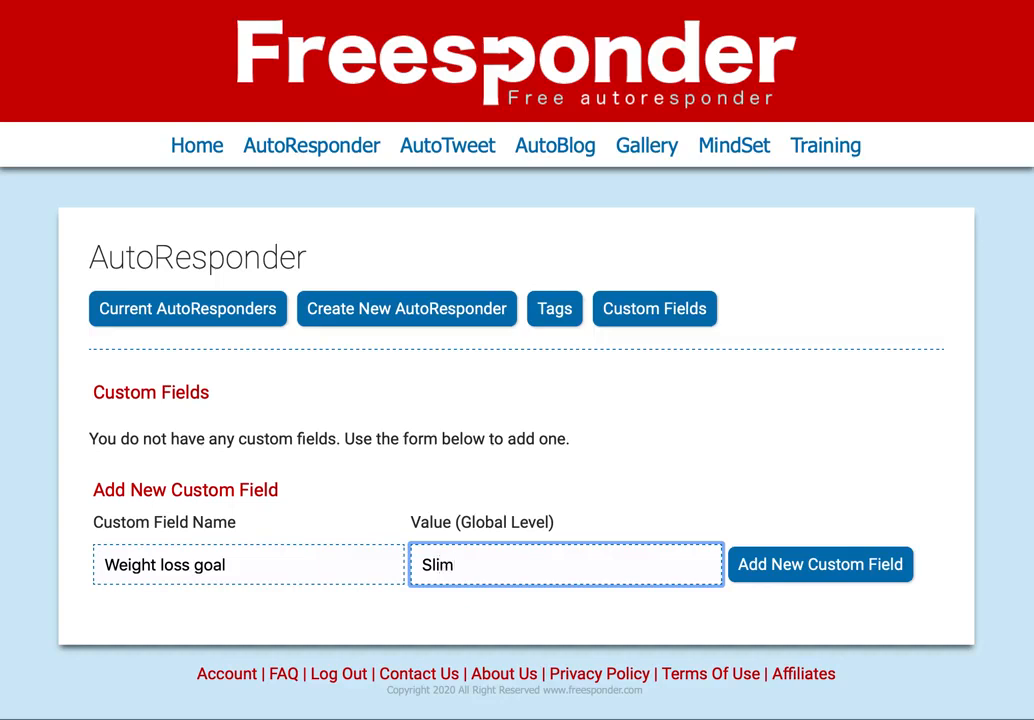
pyautogui.click(868, 568)
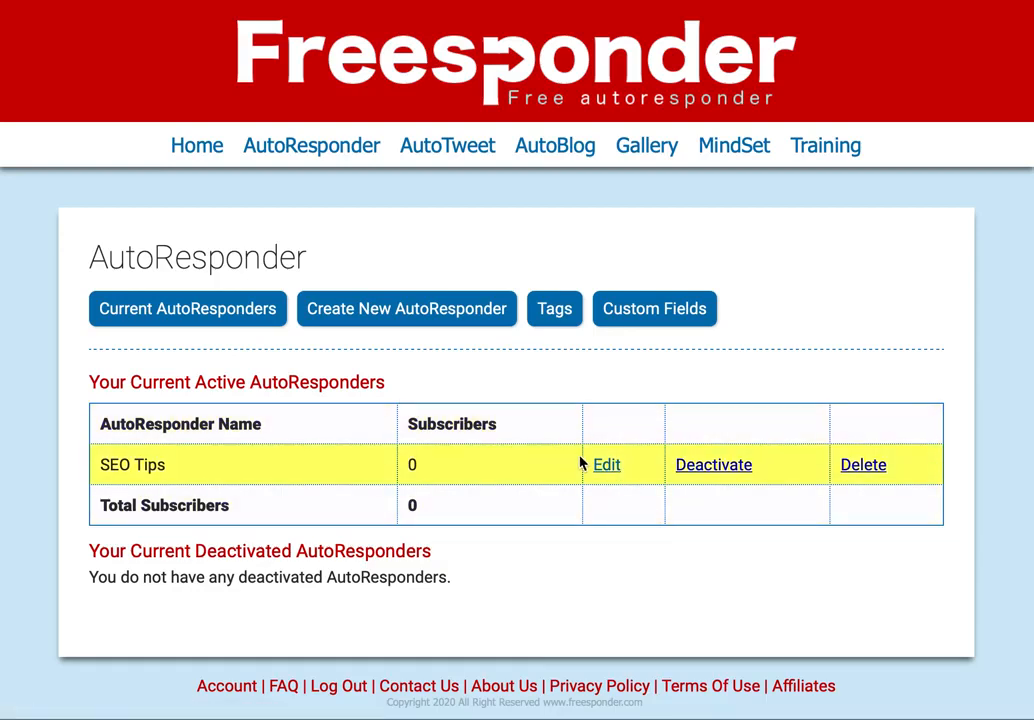
# - Change the SEO Tips 'Weight loss goal' value from Slim to 'athletic' and return to the autoresponder list
pyautogui.click(606, 464)
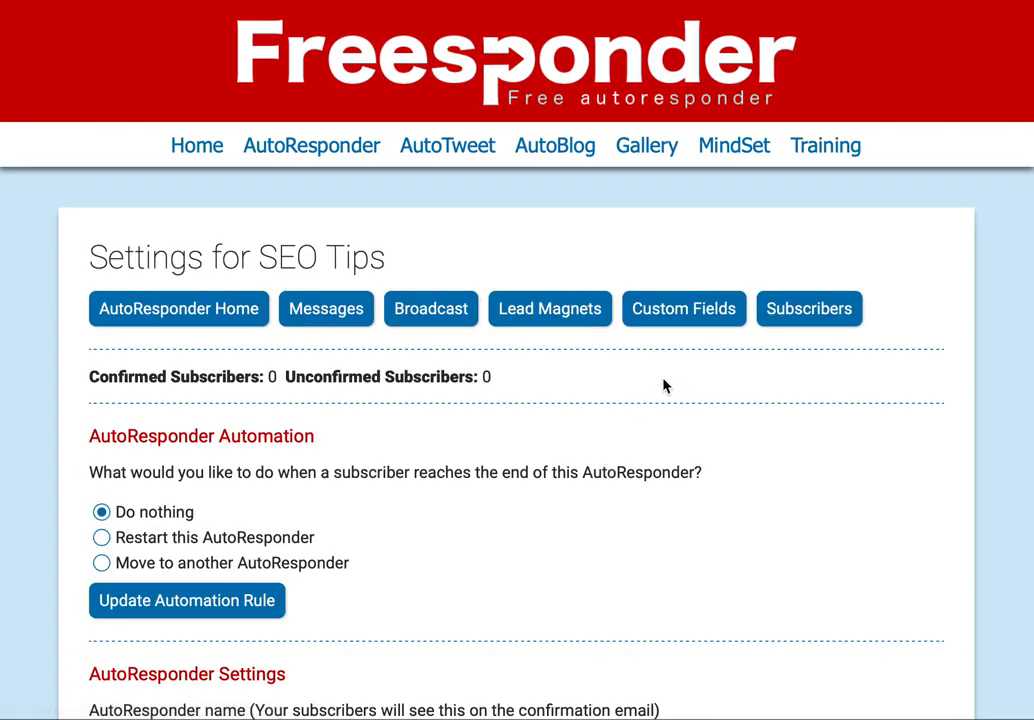
pyautogui.click(683, 318)
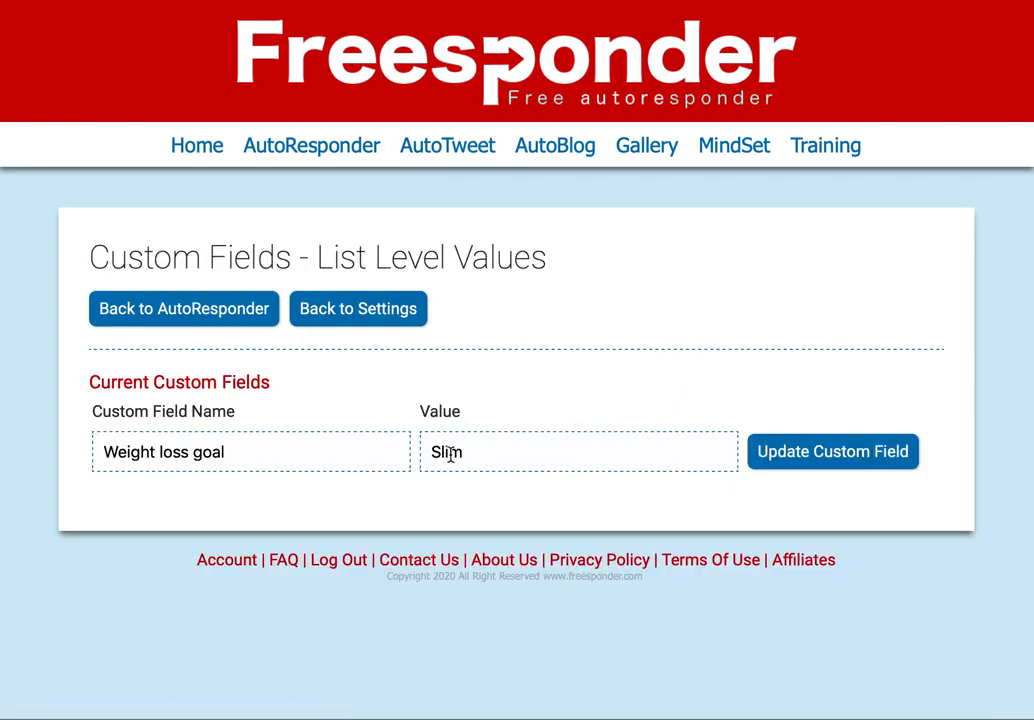
pyautogui.doubleClick(482, 451)
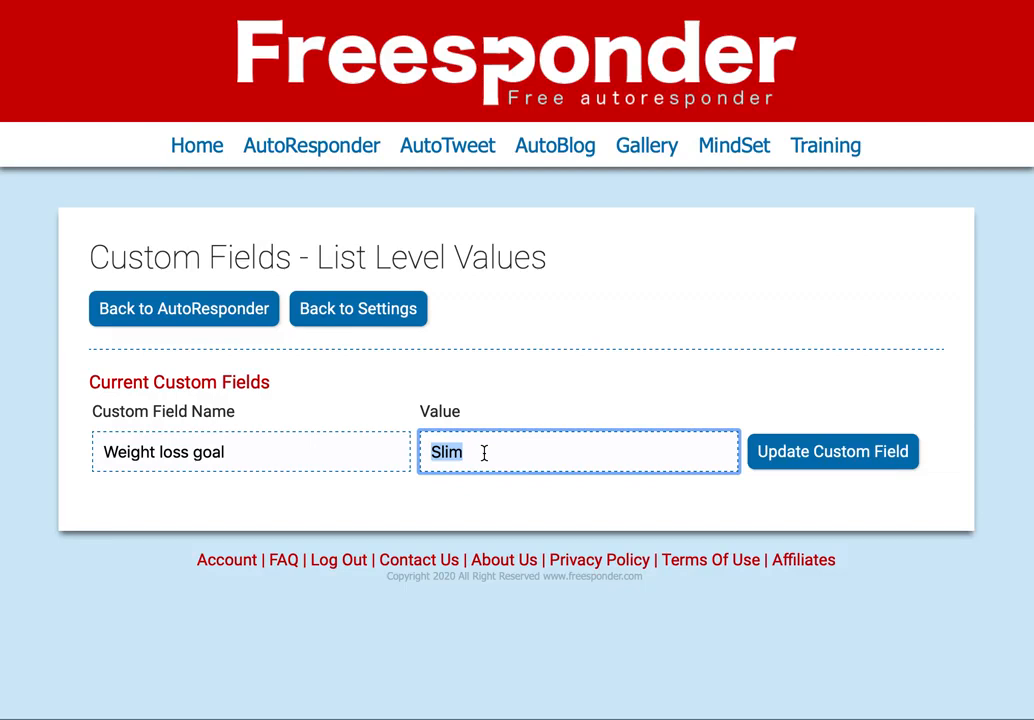
pyautogui.write('athletic')
pyautogui.click(842, 458)
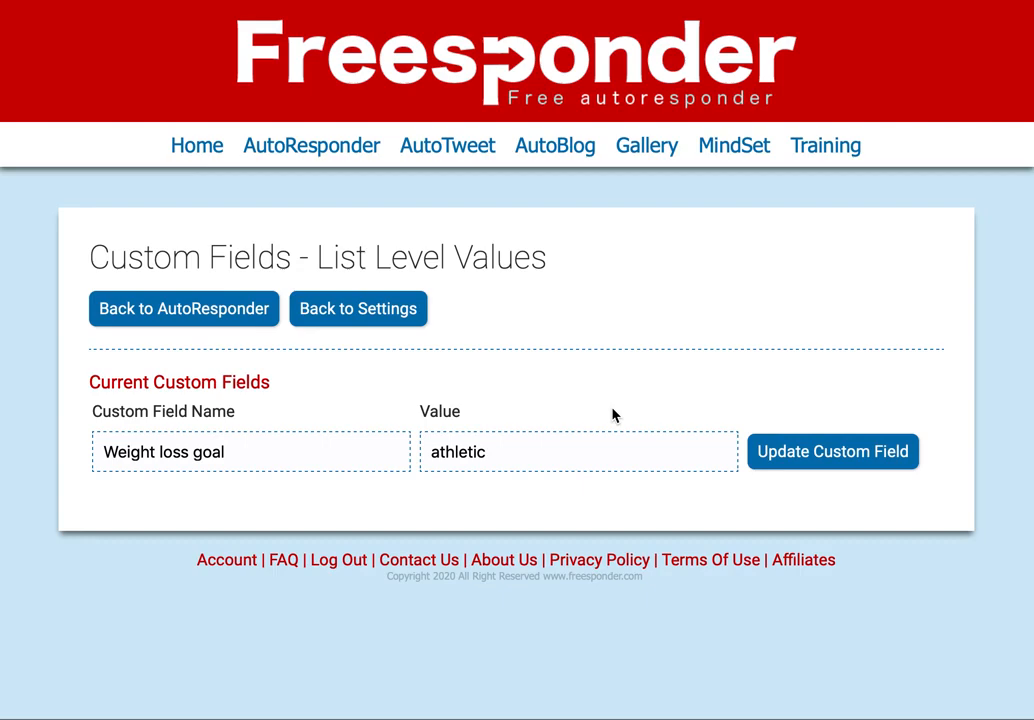
pyautogui.click(220, 320)
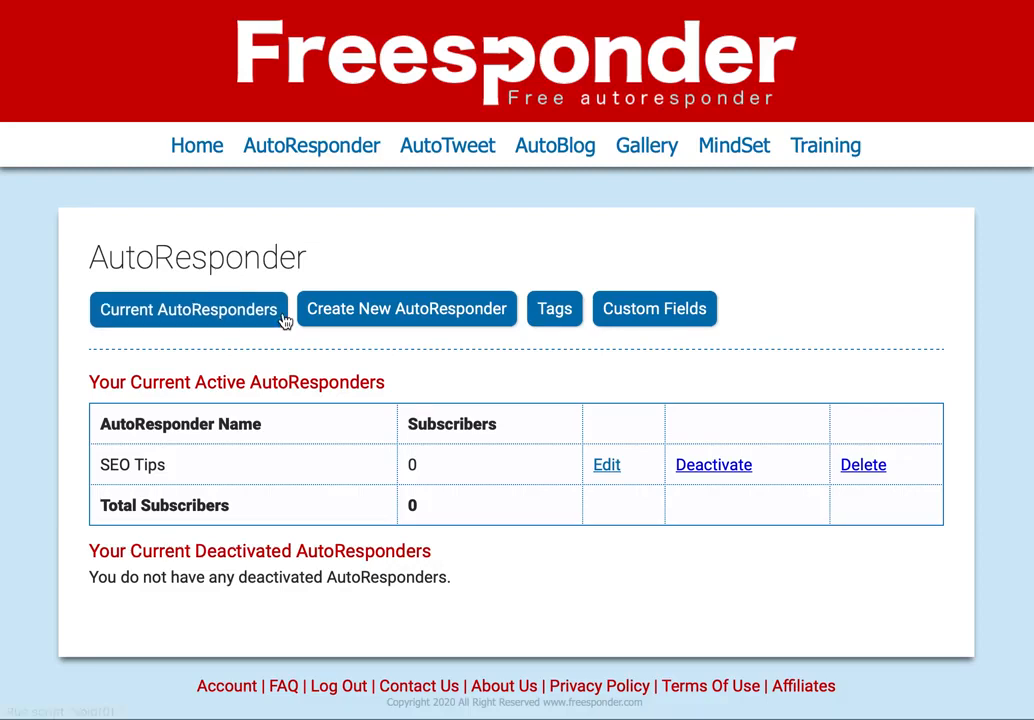
pyautogui.click(609, 466)
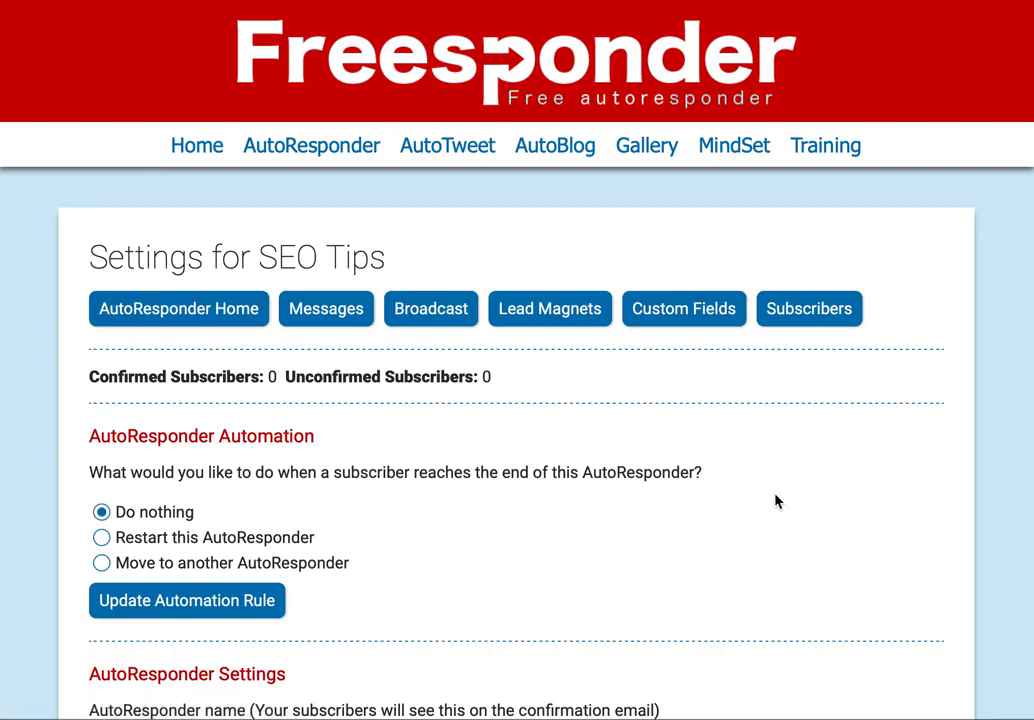
pyautogui.scroll(-1, 776, 500)
pyautogui.scroll(-2, 776, 500)
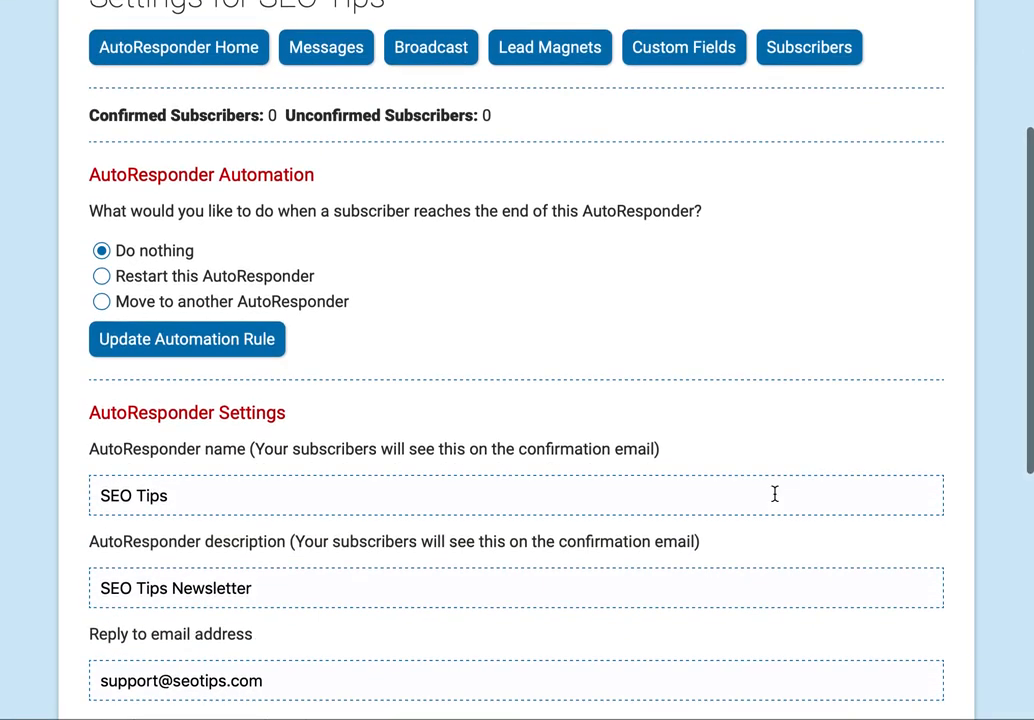
pyautogui.scroll(3, 776, 497)
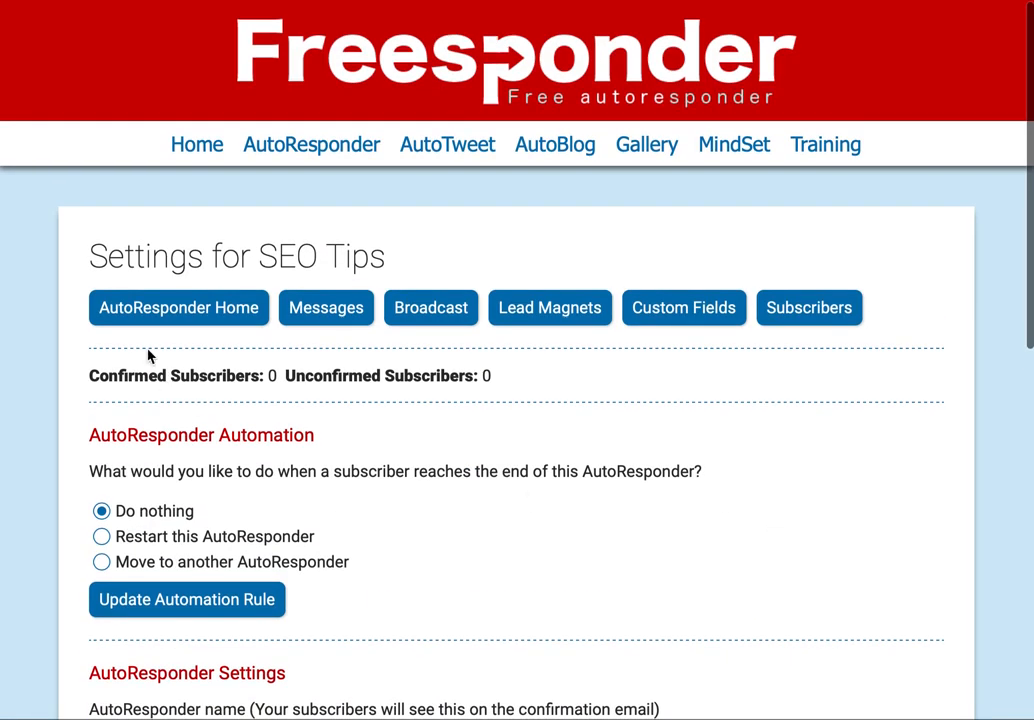
pyautogui.click(174, 306)
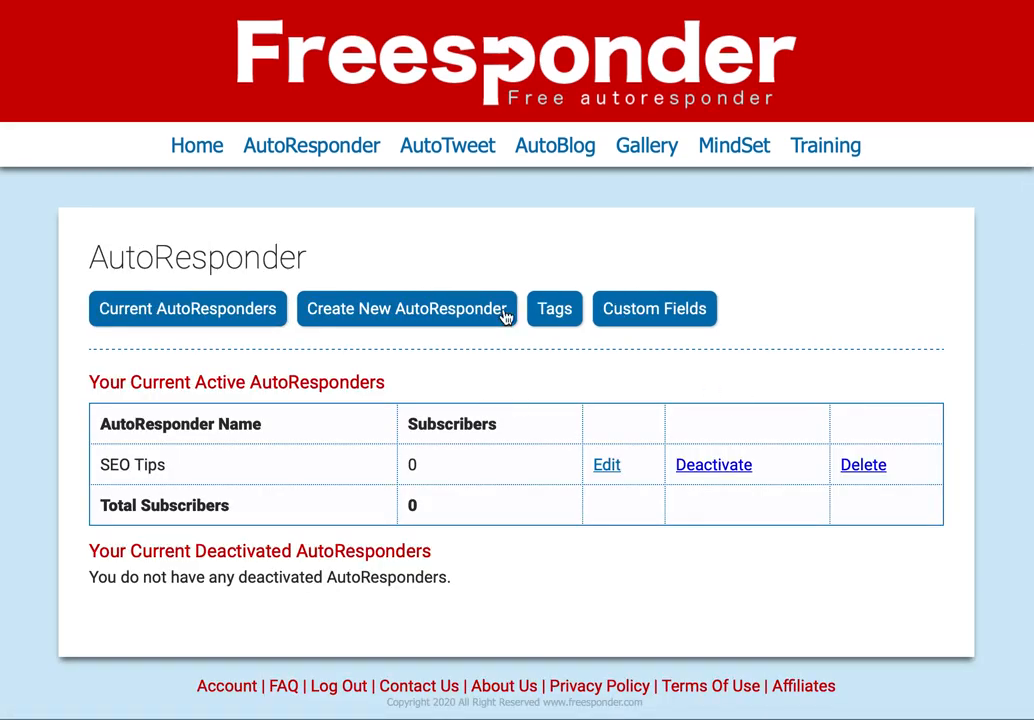
# - Start a new autoresponder named 'General Web Help' with the Online Business book as lead magnet
pyautogui.click(417, 307)
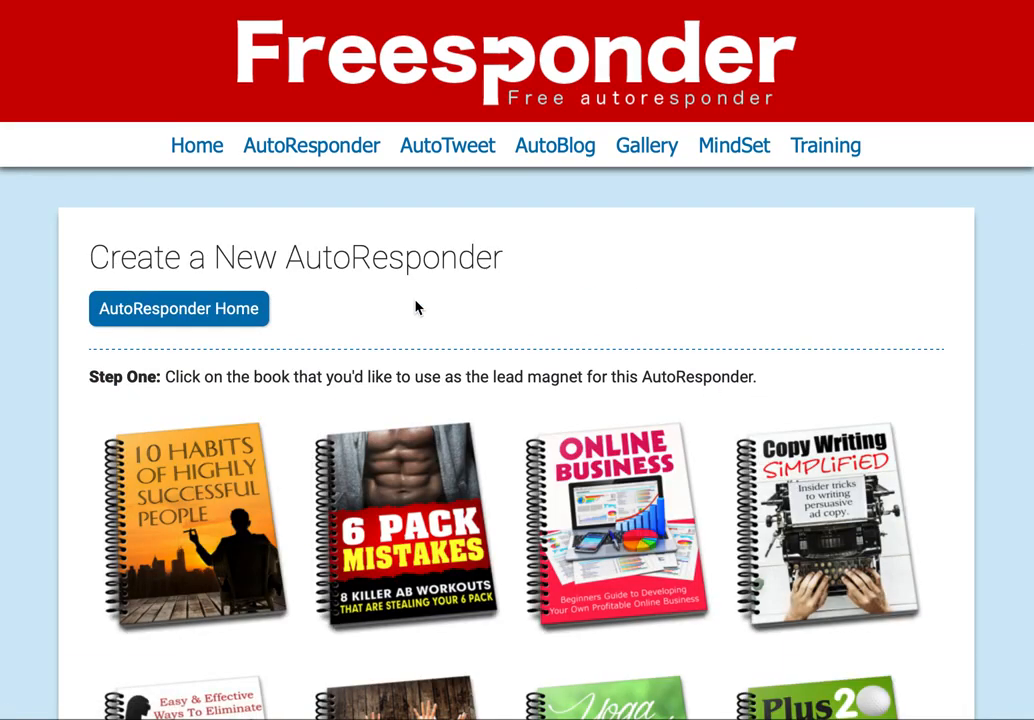
pyautogui.scroll(-9, 417, 308)
pyautogui.scroll(1, 417, 308)
pyautogui.scroll(5, 418, 308)
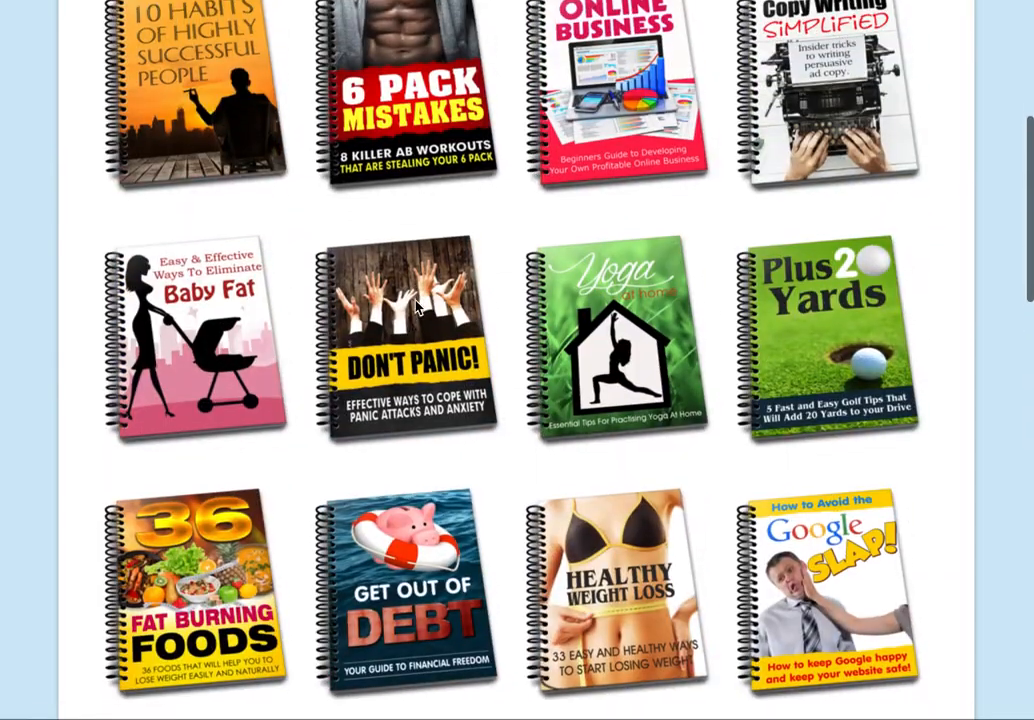
pyautogui.click(632, 72)
pyautogui.click(187, 504)
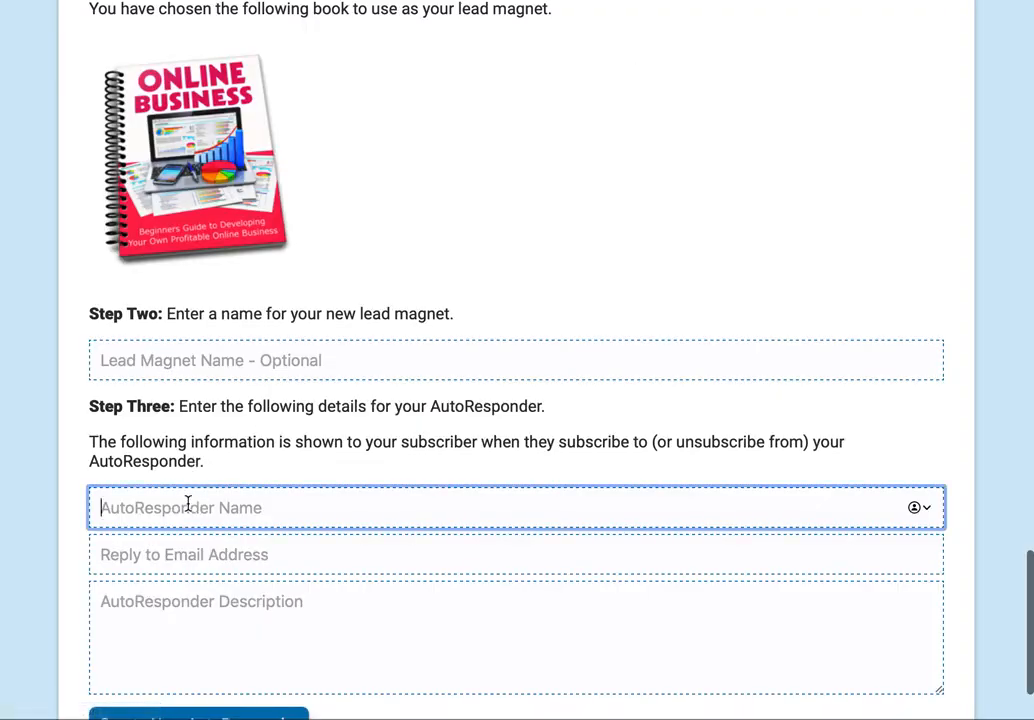
pyautogui.write('Genera')
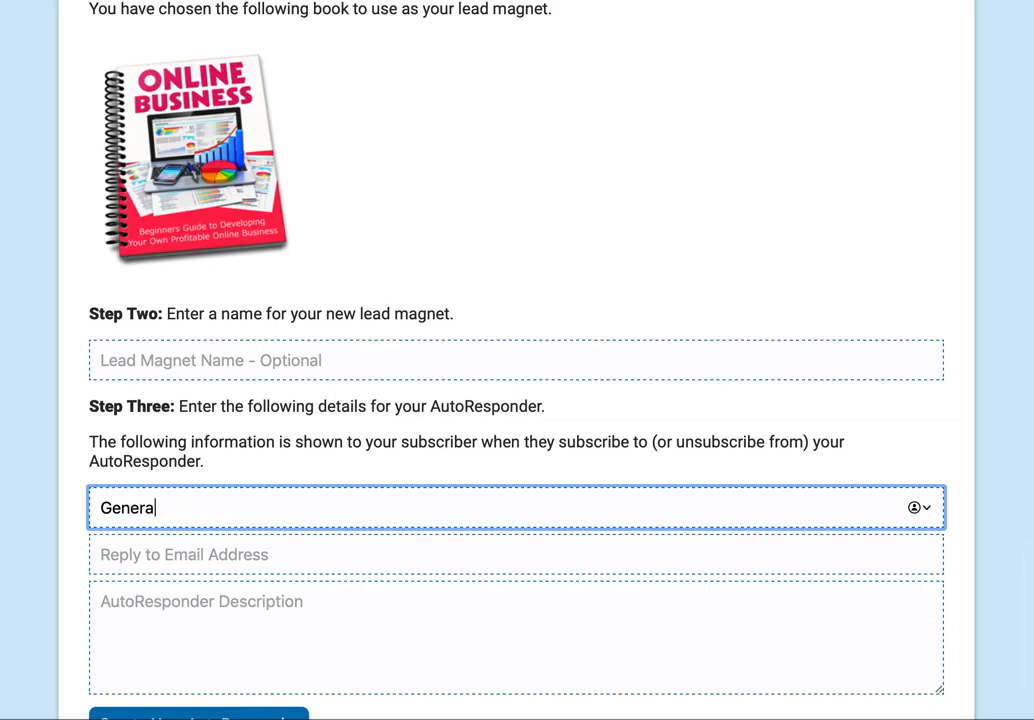
pyautogui.write('l WEb')
pyautogui.press('BackSpace')
pyautogui.press('BackSpace')
pyautogui.write('eb D')
pyautogui.press('BackSpace')
pyautogui.write('Help')
# - Fill in the reply-to email and the description 'Description!', then create the autoresponder
pyautogui.click(182, 554)
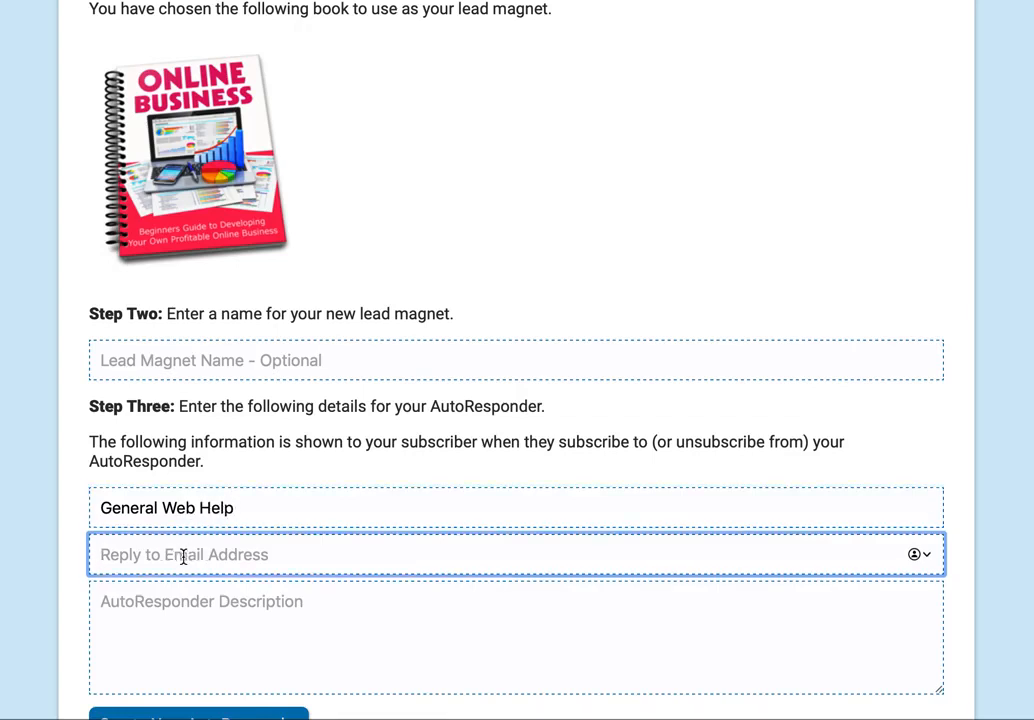
pyautogui.write('random@email.com')
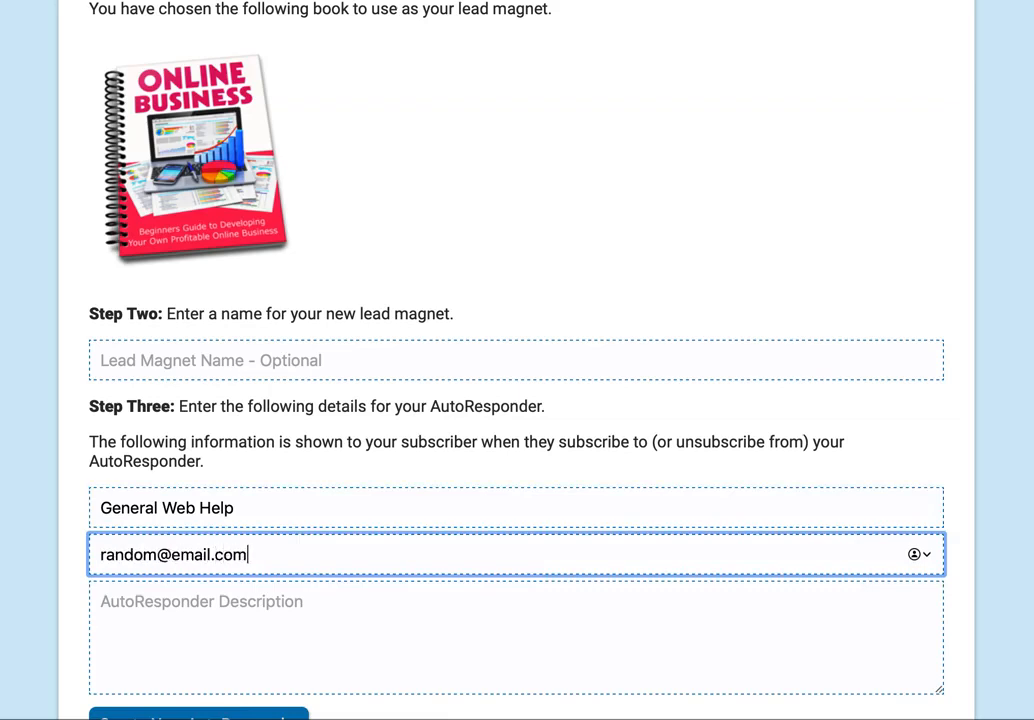
pyautogui.scroll(-2, 405, 482)
pyautogui.click(331, 510)
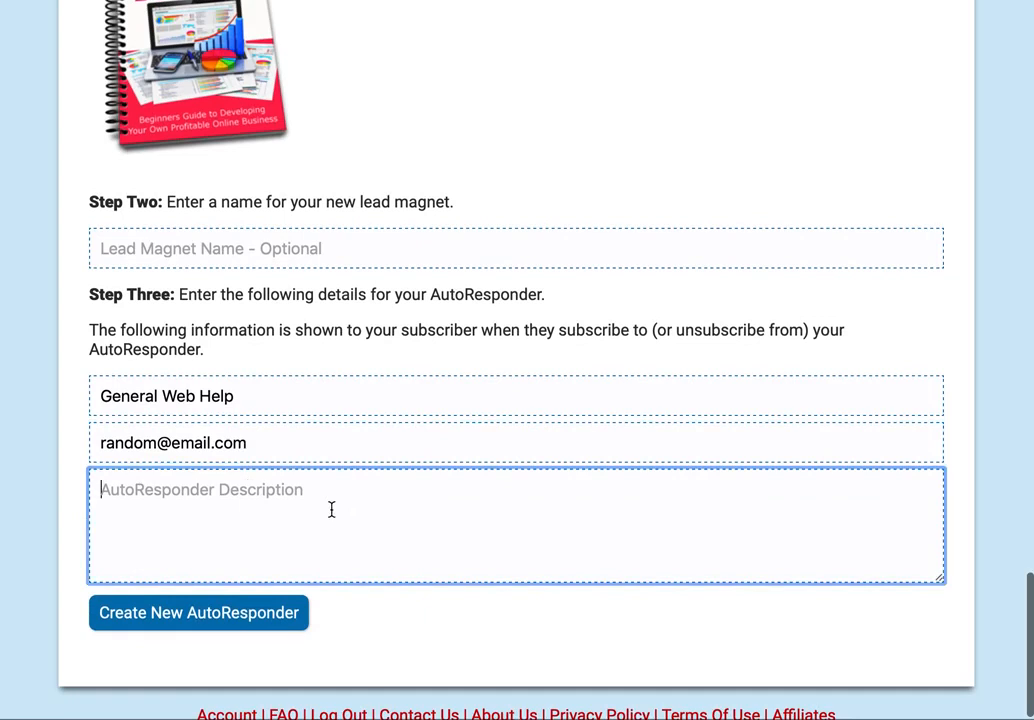
pyautogui.write('Description!')
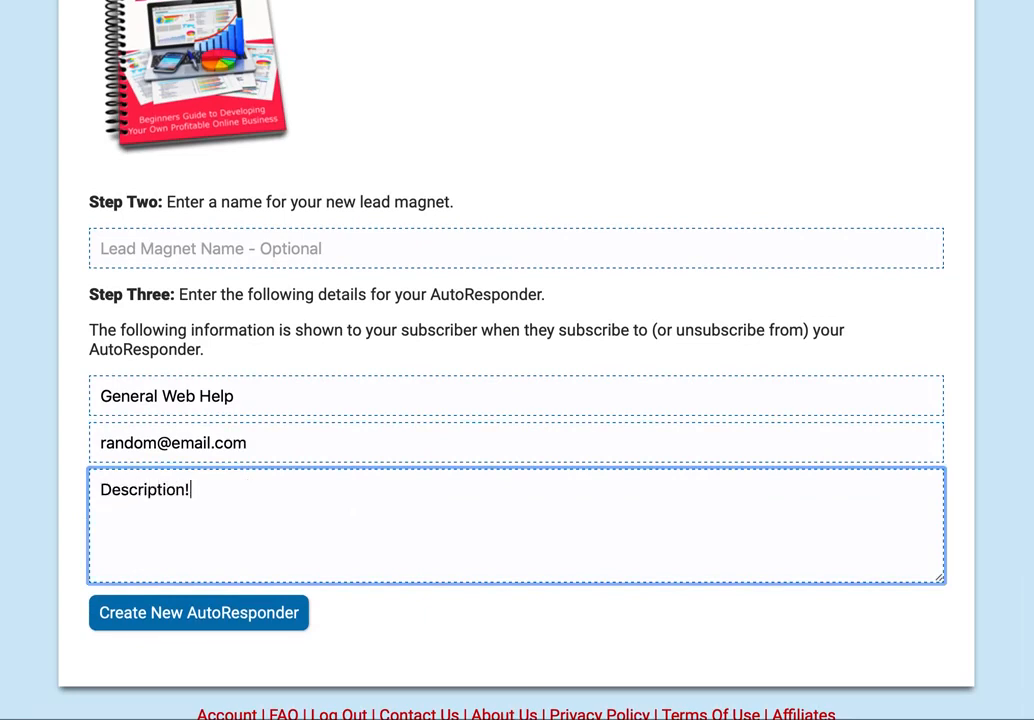
pyautogui.click(284, 616)
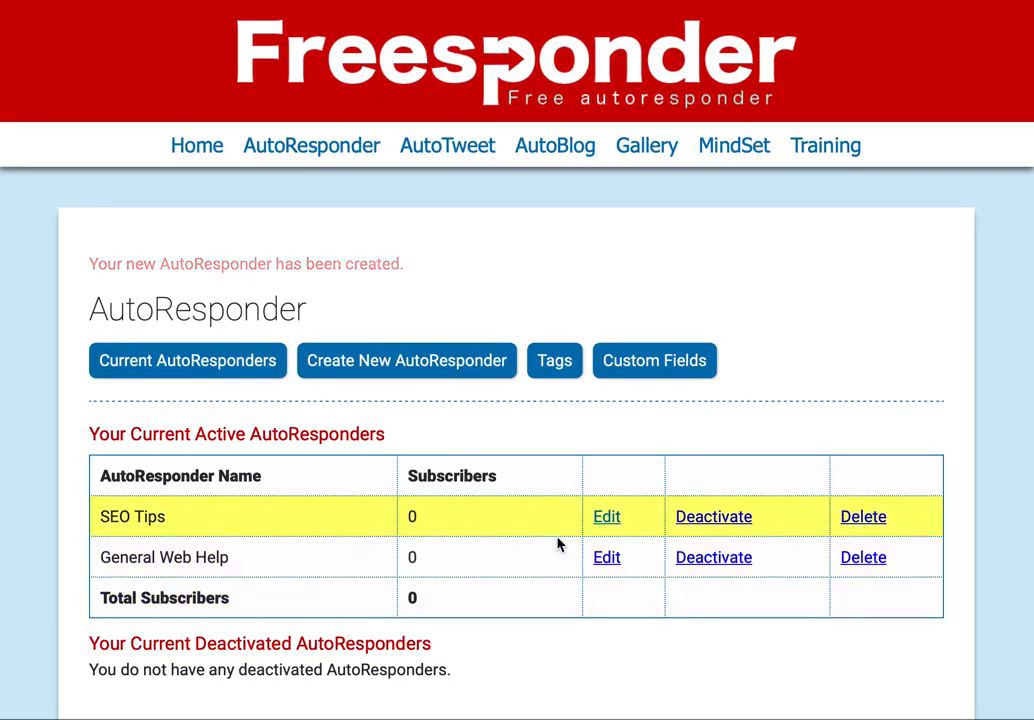
# - Set SEO Tips' end-of-series automation to Restart this AutoResponder
pyautogui.click(606, 517)
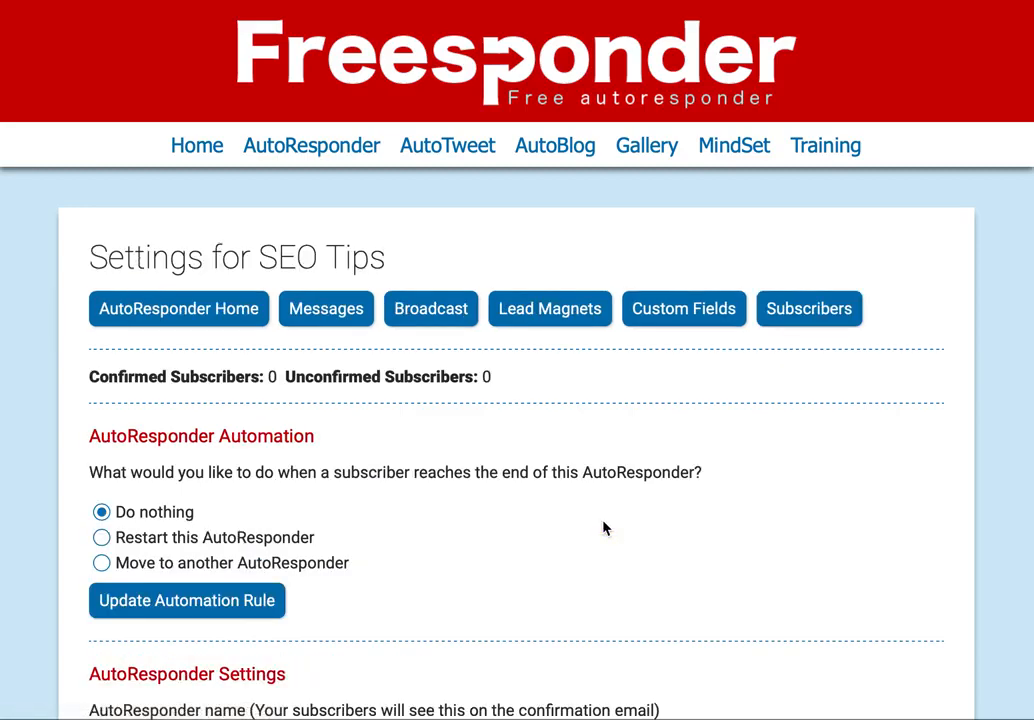
pyautogui.scroll(-3, 603, 528)
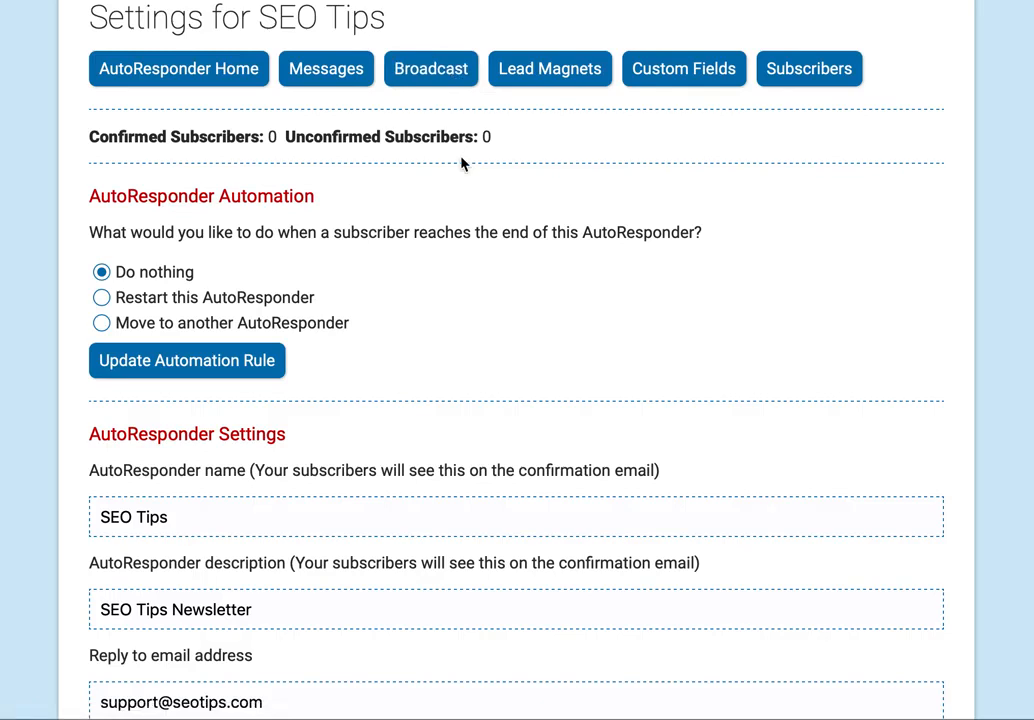
pyautogui.click(101, 297)
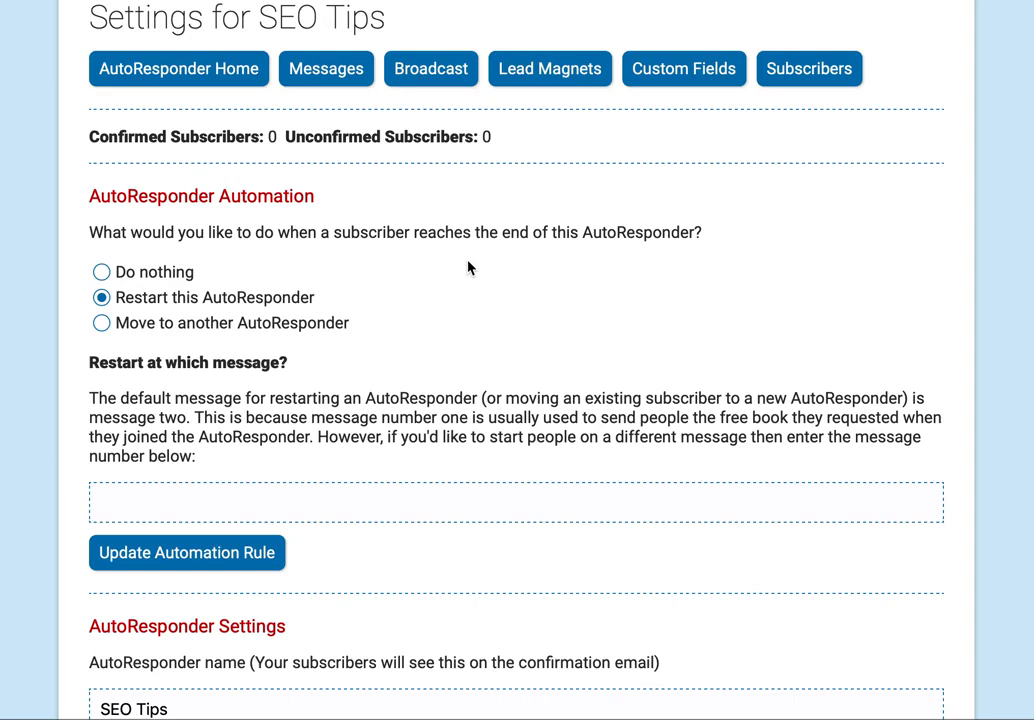
# - Have SEO Tips finishers moved to the General Web Help autoresponder
pyautogui.scroll(-2, 468, 267)
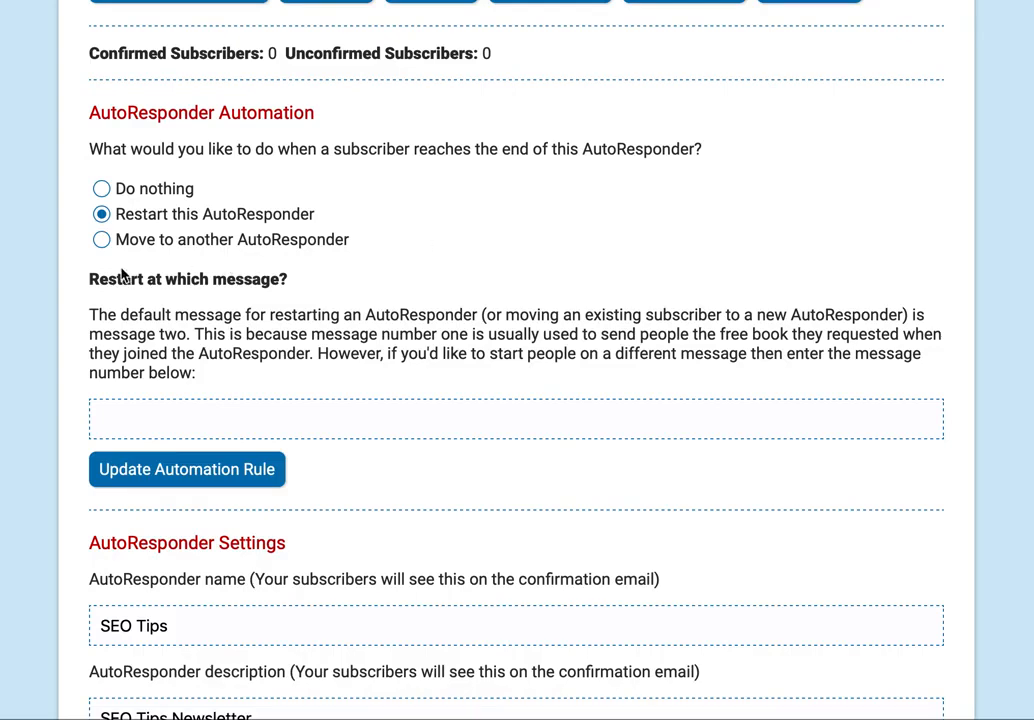
pyautogui.click(102, 241)
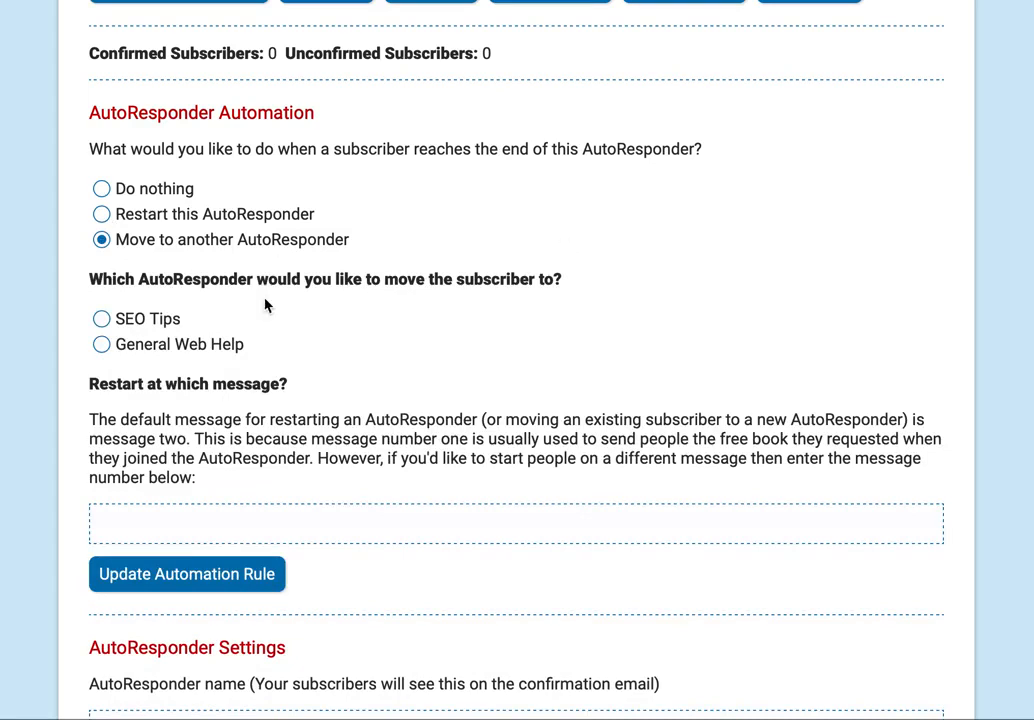
pyautogui.click(102, 344)
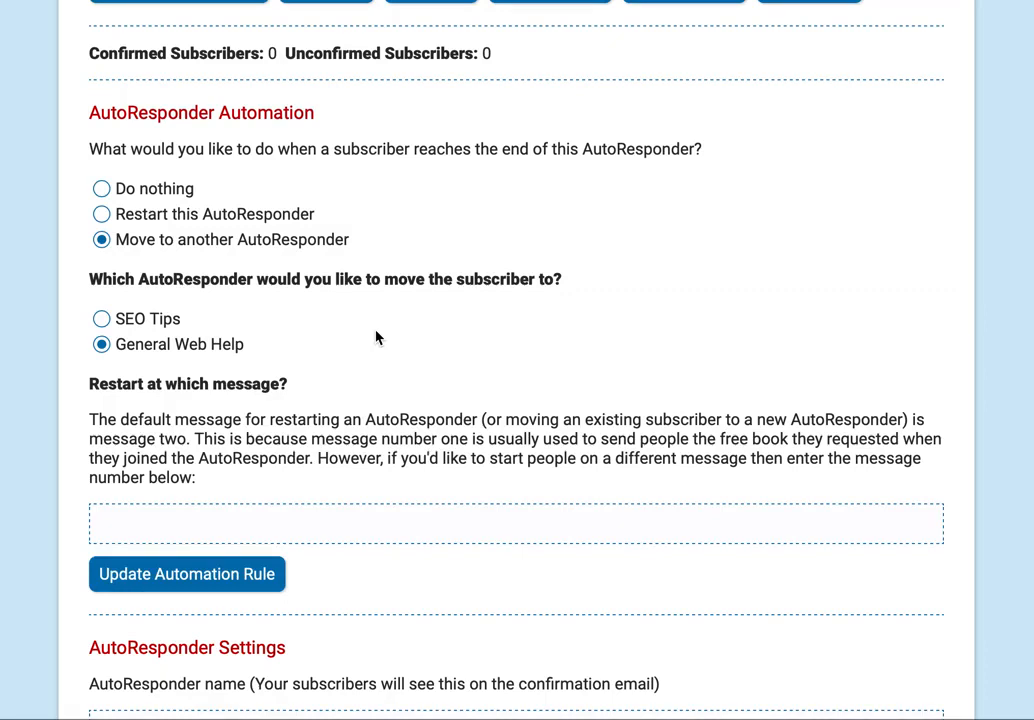
# - Open SEO Tips' 'How To Get Your Website To Page One On Google' lead magnet and view its resource URLs
pyautogui.scroll(-6, 513, 337)
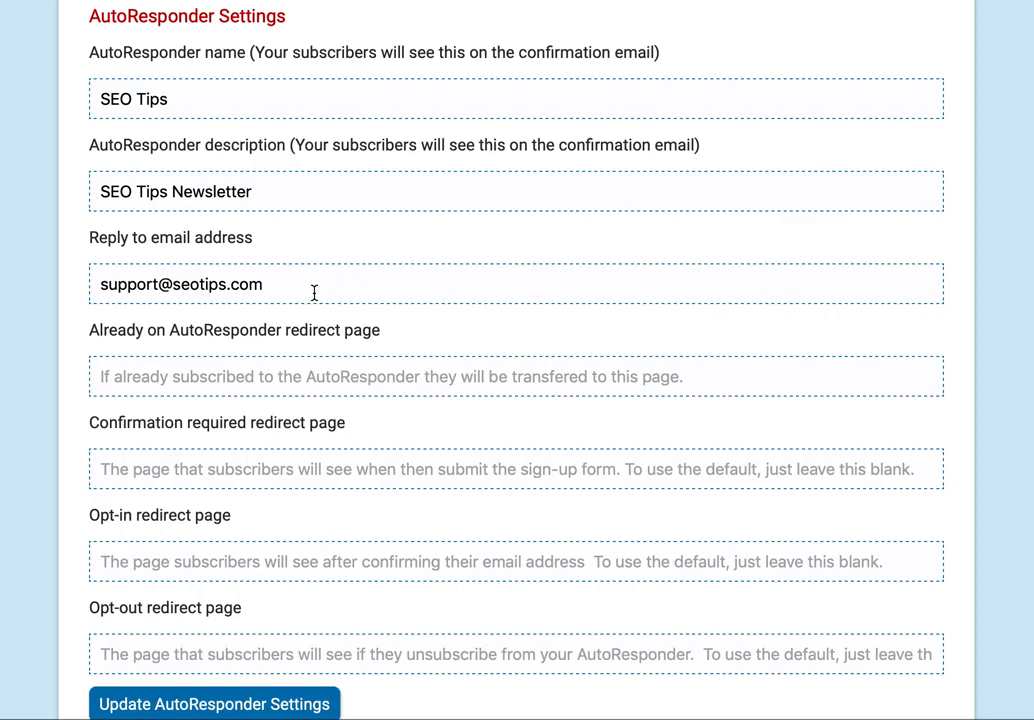
pyautogui.scroll(-2, 314, 293)
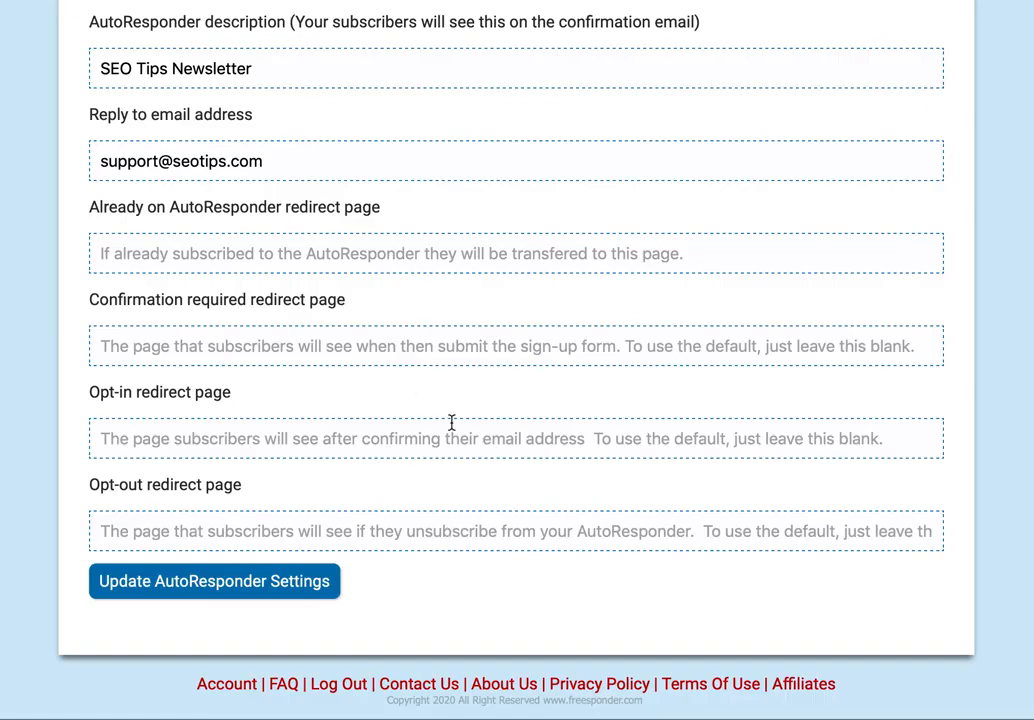
pyautogui.scroll(10, 533, 568)
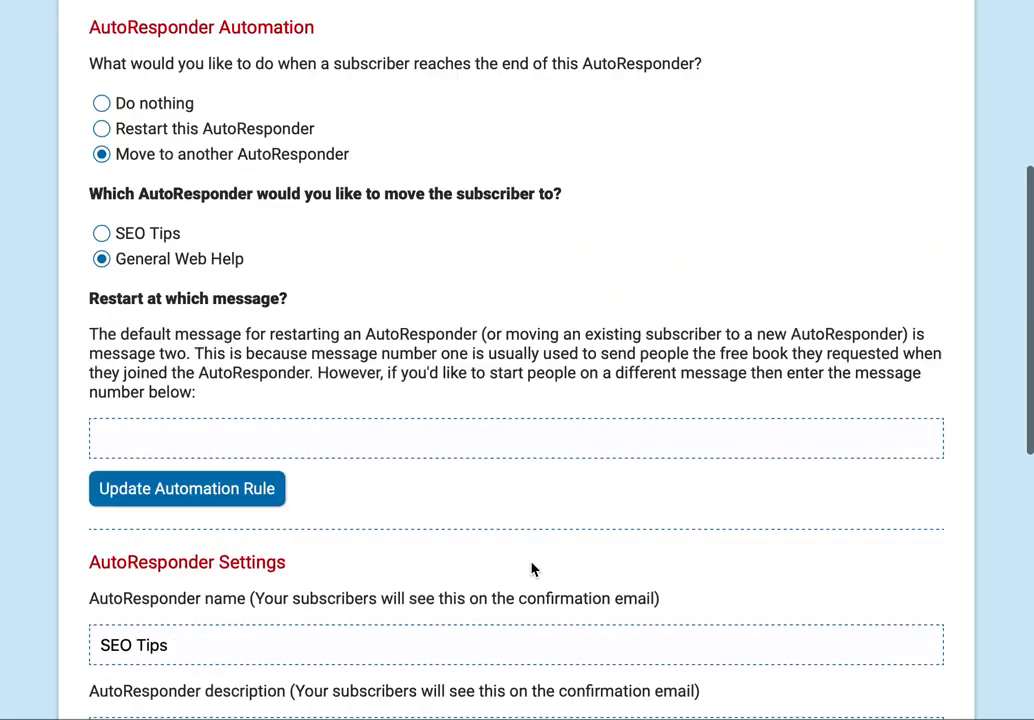
pyautogui.scroll(1, 533, 568)
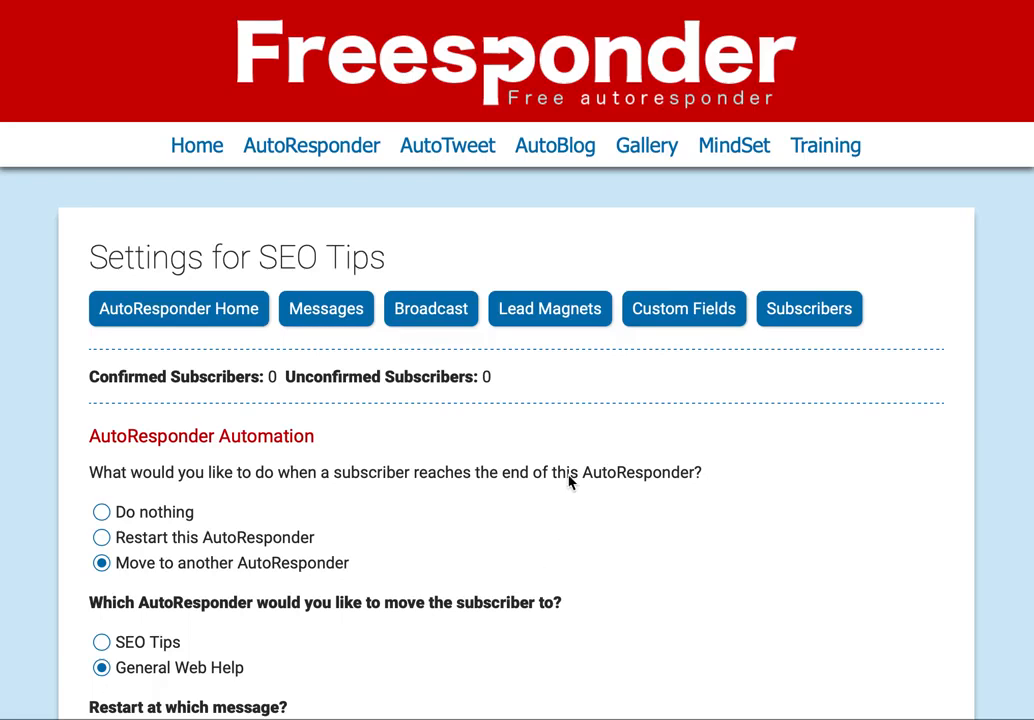
pyautogui.click(556, 325)
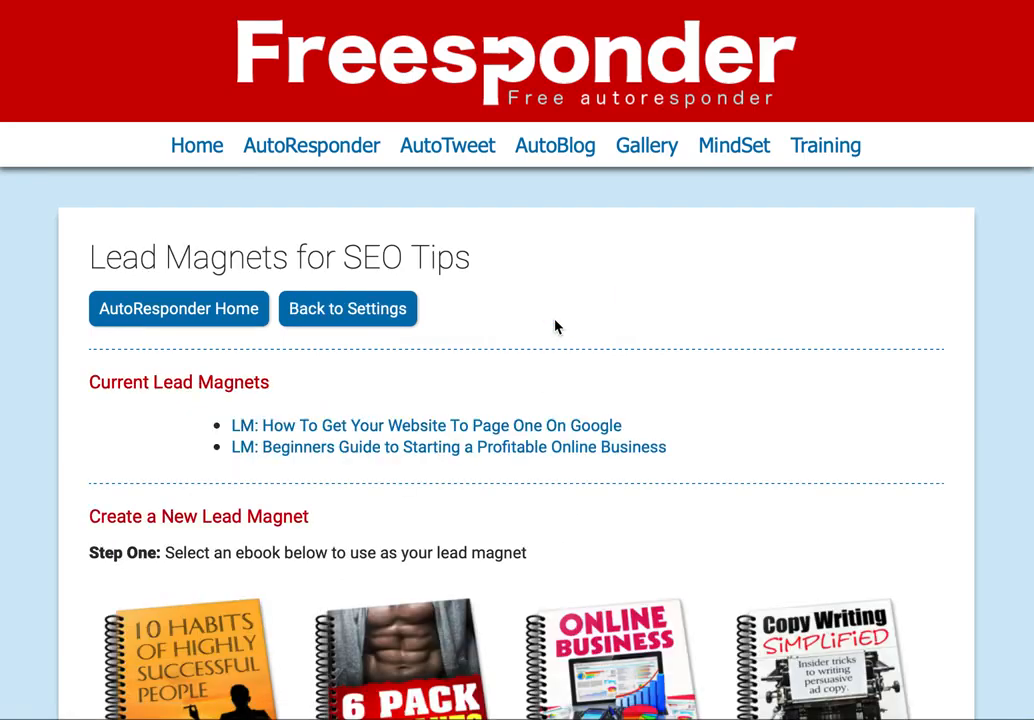
pyautogui.click(547, 434)
pyautogui.scroll(-3, 824, 430)
pyautogui.scroll(-3, 824, 430)
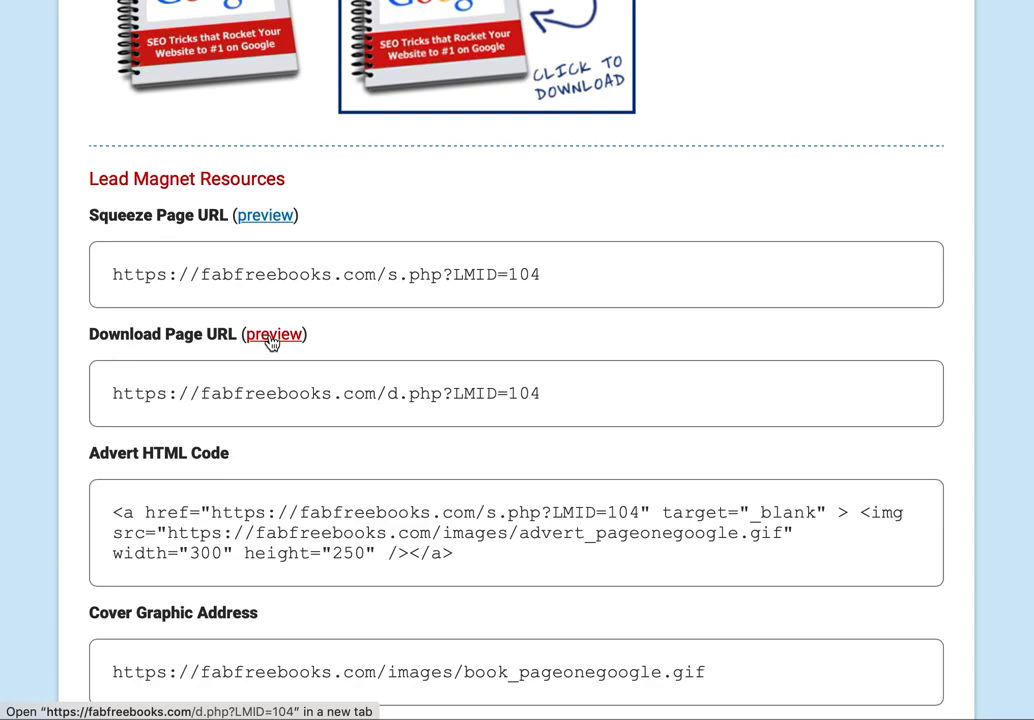
pyautogui.click(271, 340)
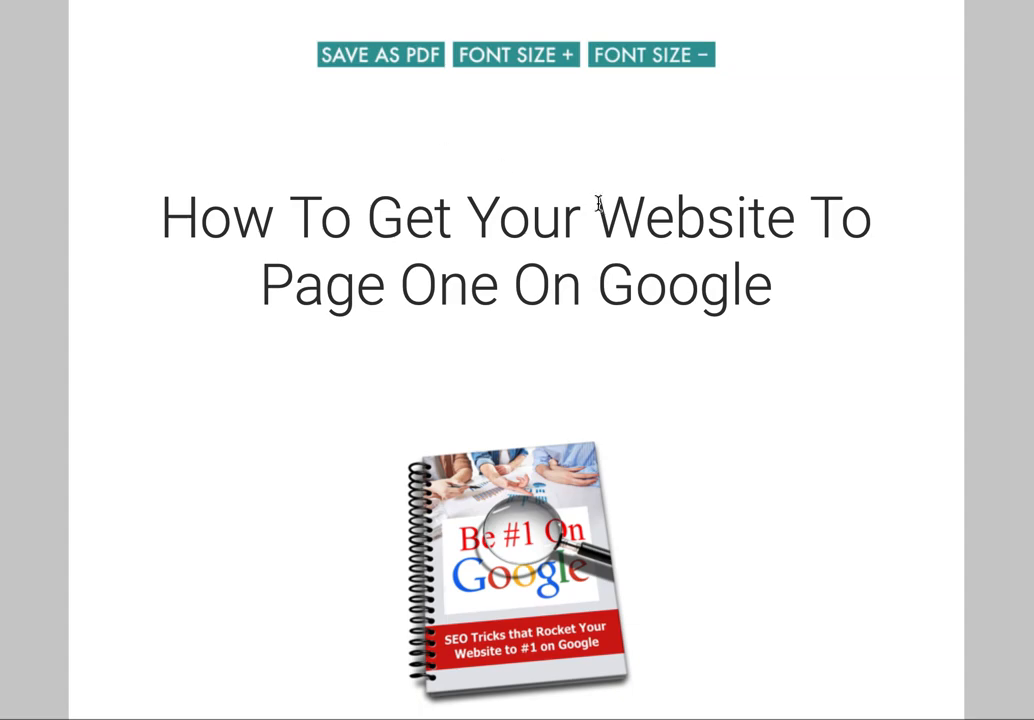
pyautogui.scroll(-5, 708, 261)
pyautogui.scroll(-7, 705, 265)
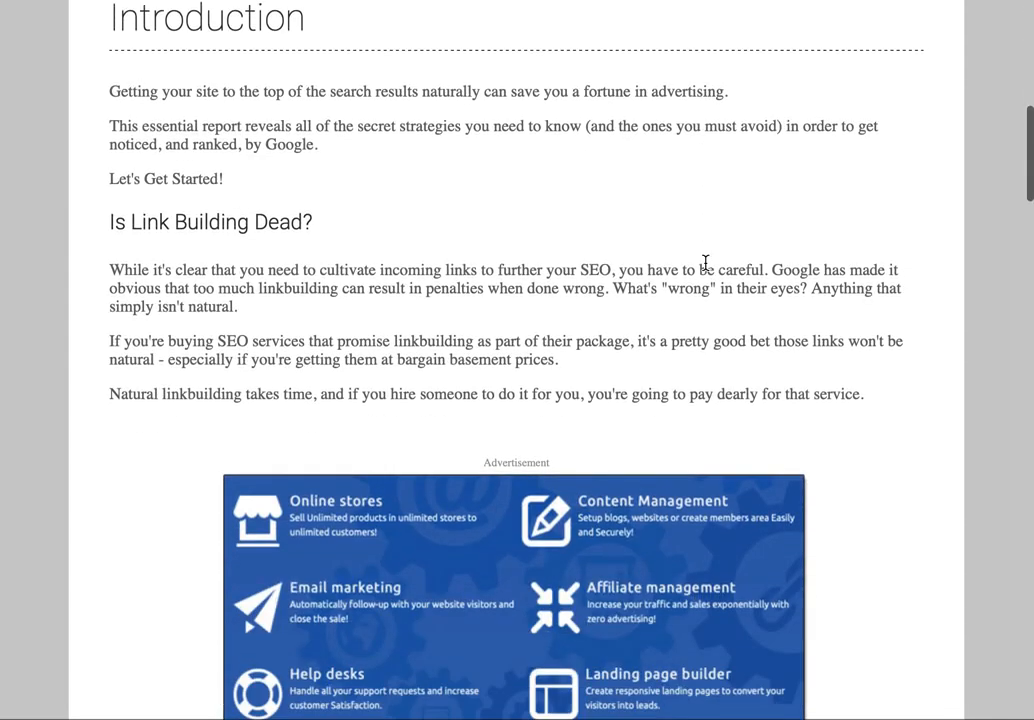
pyautogui.scroll(-6, 706, 270)
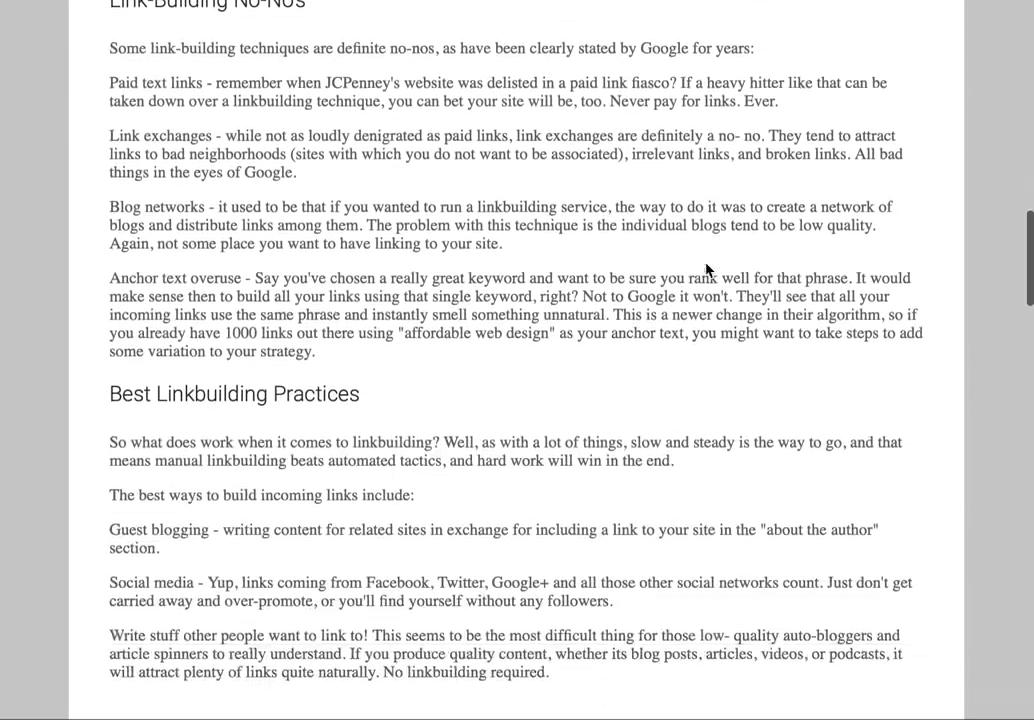
pyautogui.scroll(-1, 868, 330)
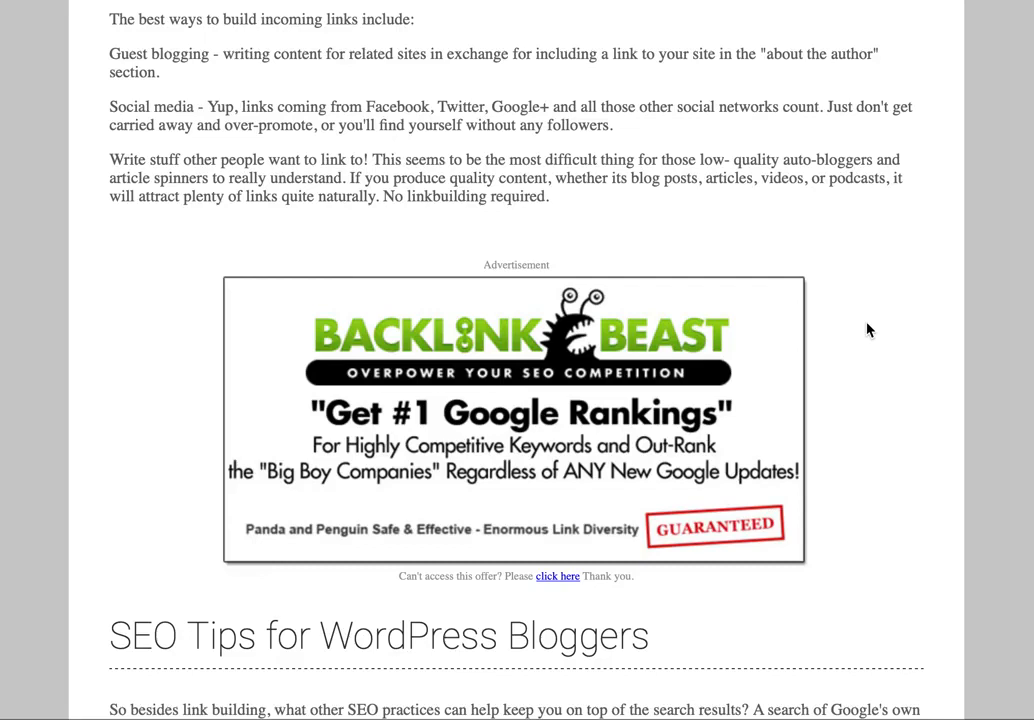
pyautogui.scroll(-3, 868, 330)
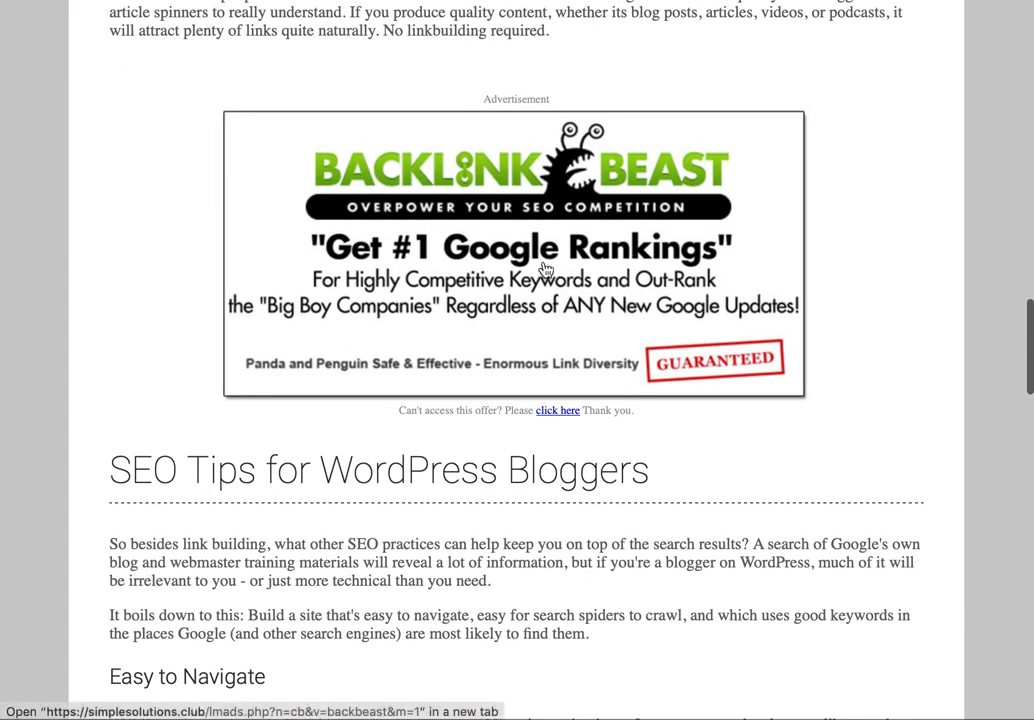
pyautogui.scroll(-2, 898, 239)
pyautogui.scroll(-10, 898, 239)
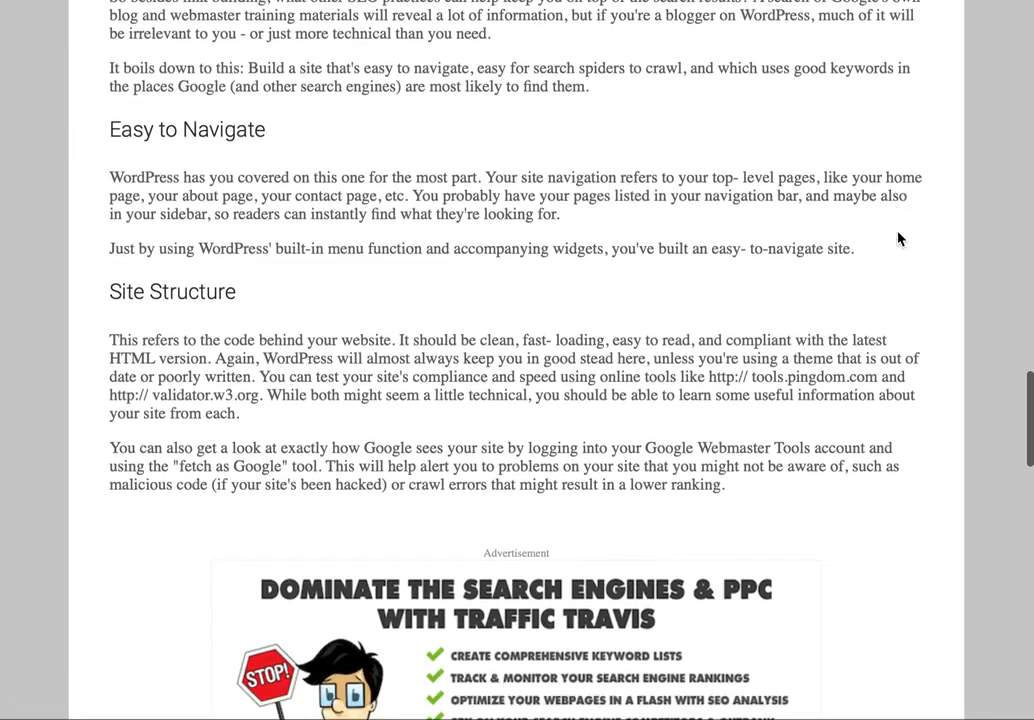
pyautogui.scroll(-3, 898, 239)
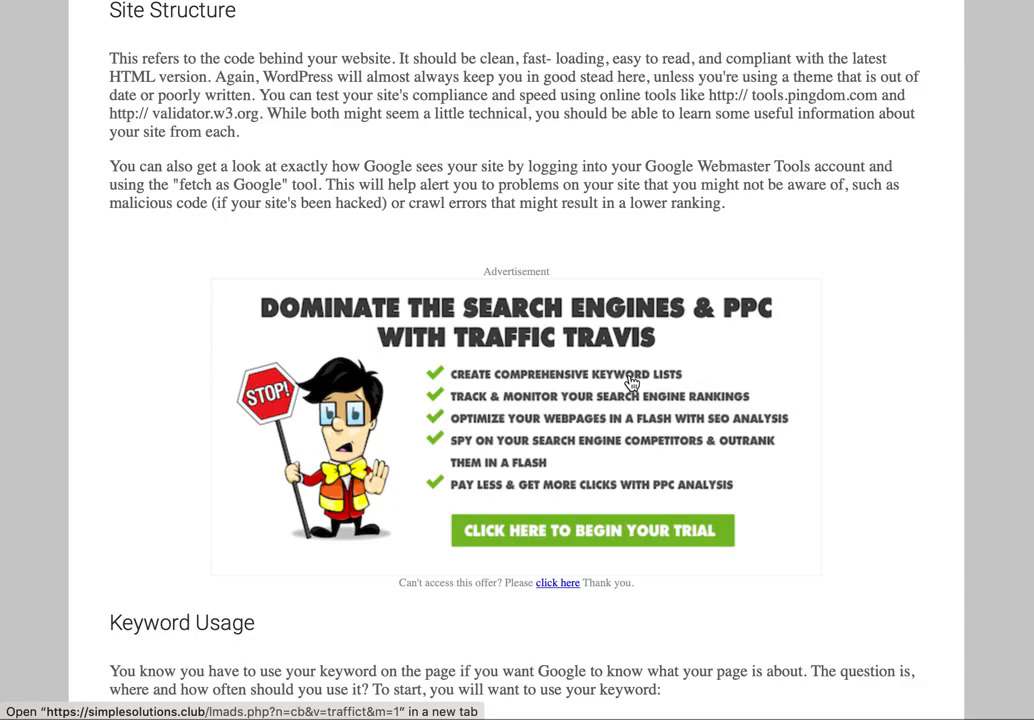
pyautogui.scroll(15, 632, 383)
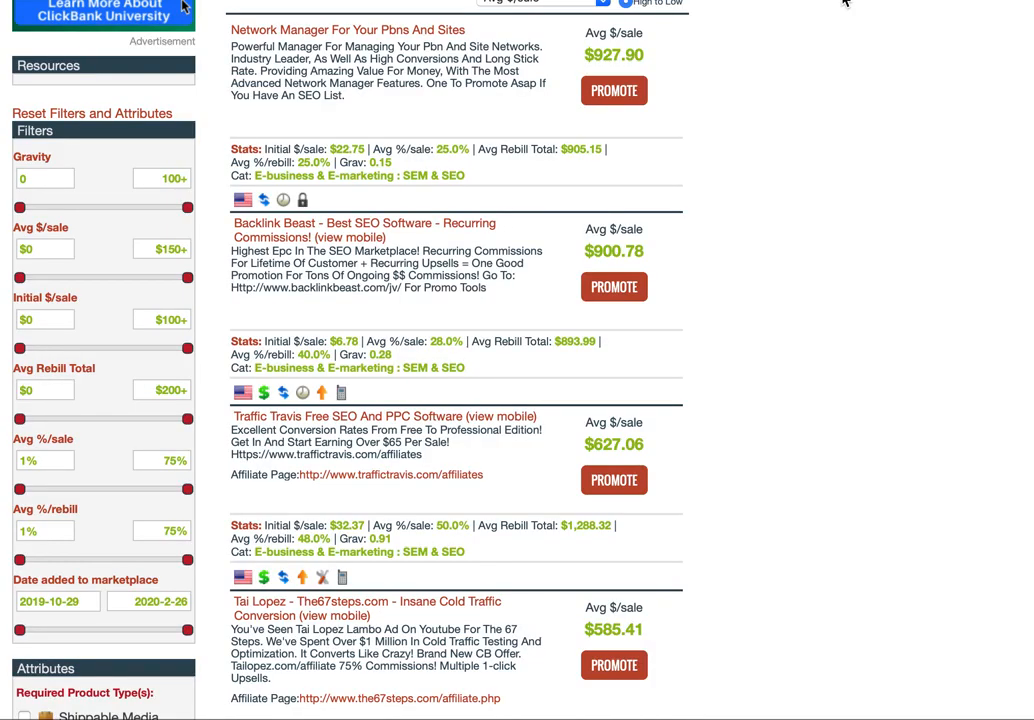
# - Scroll the ClickBank SEM & SEO offers down to Backlink Beast at $900.78 average per sale
pyautogui.scroll(-2, 858, 155)
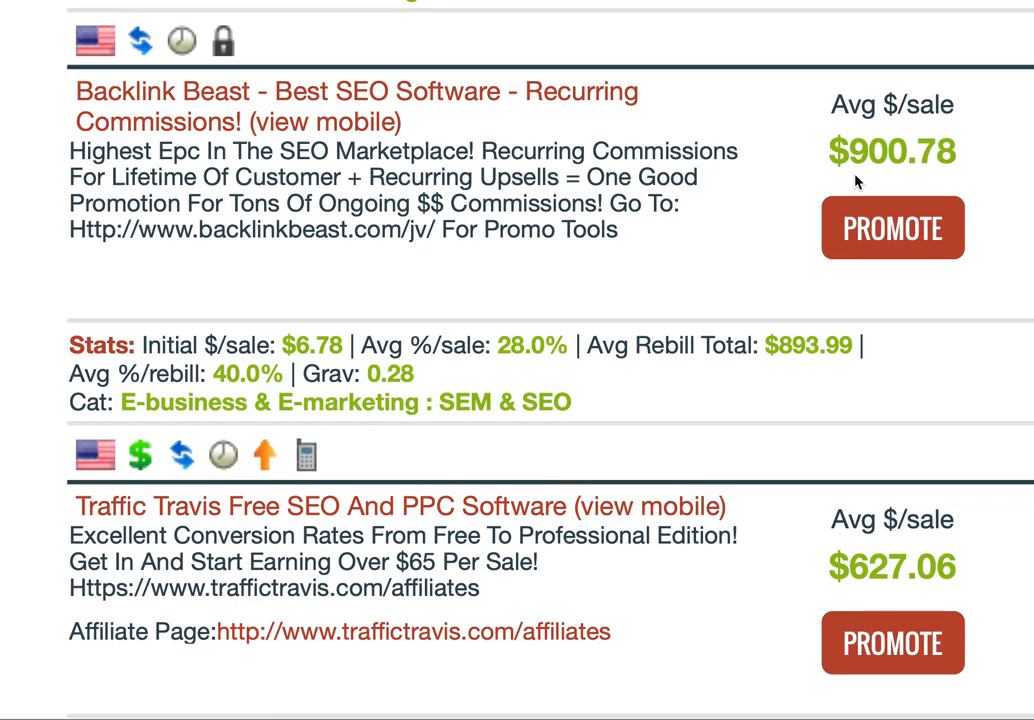
pyautogui.scroll(-5, 686, 270)
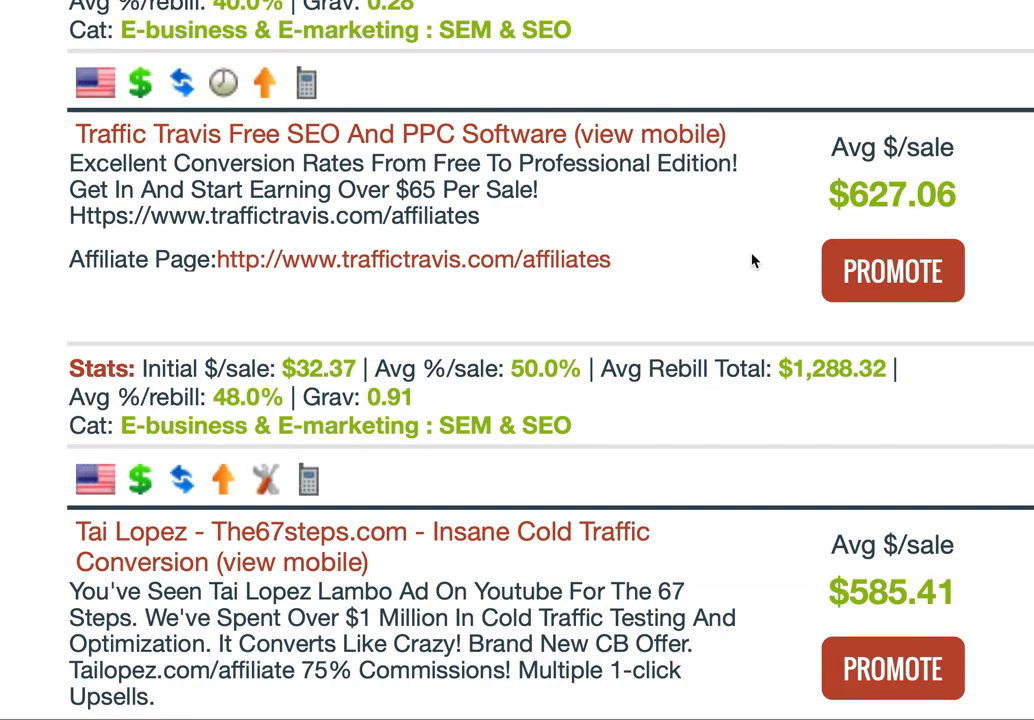
# - Scroll back to the top of the Page One On Google ebook's Lead Magnet Details page
pyautogui.scroll(4, 755, 261)
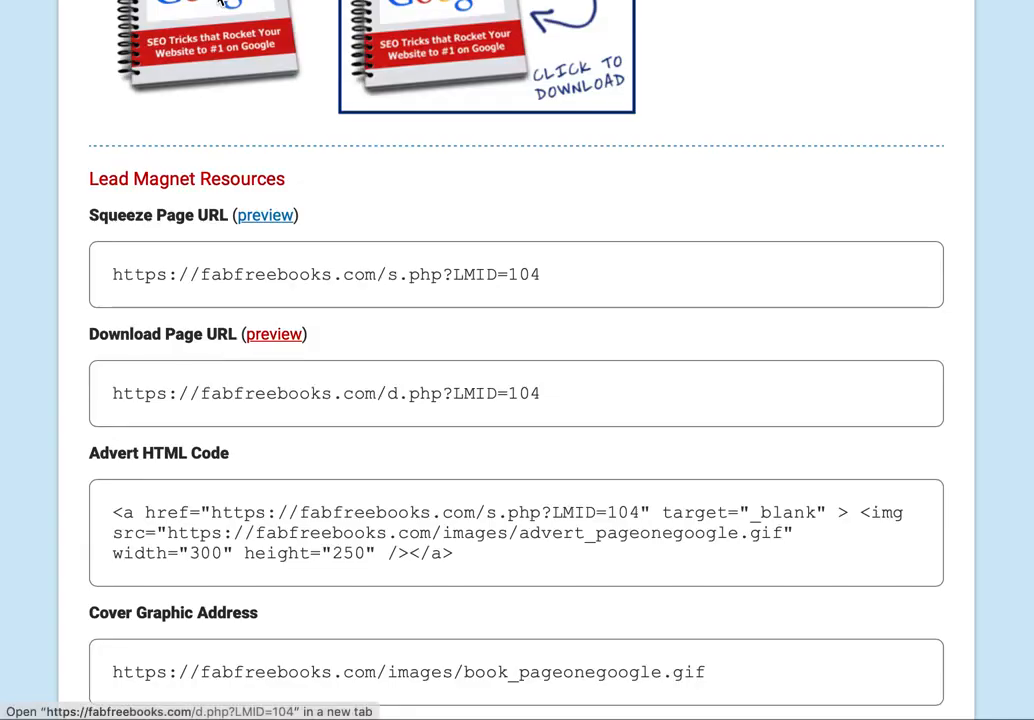
pyautogui.scroll(6, 785, 346)
pyautogui.scroll(-1, 790, 360)
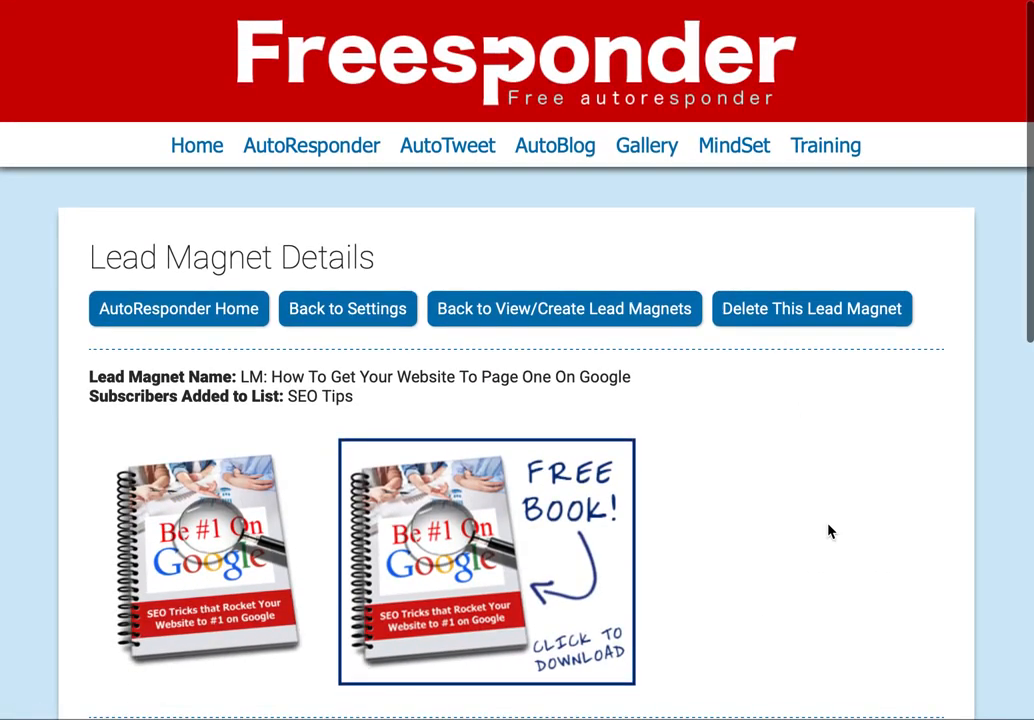